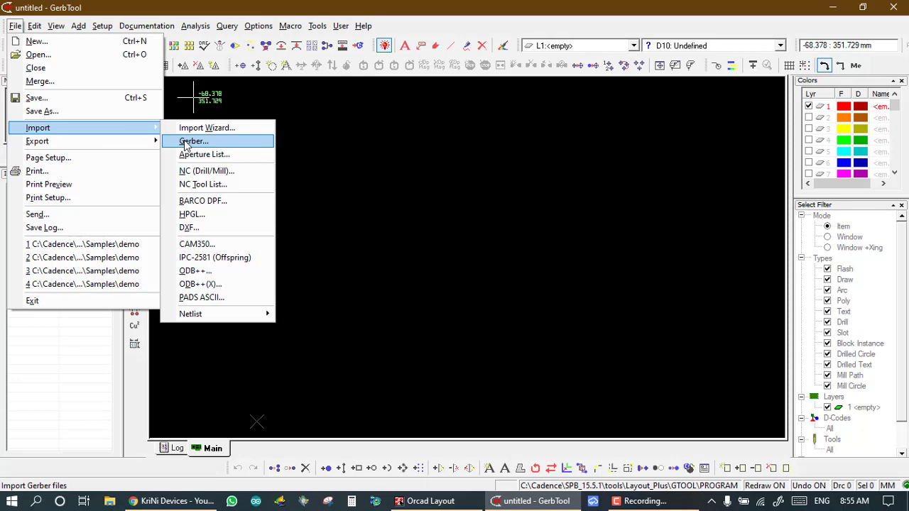
Import the Gerber file 1503.c01 from E:\cam, listing all file types and accepting the RS274X format settings
click(188, 142)
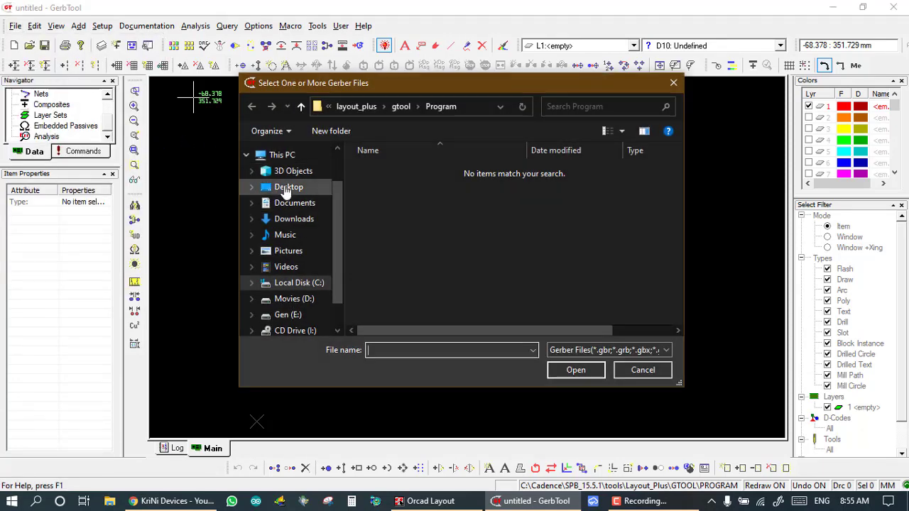
click(292, 317)
double_click(396, 173)
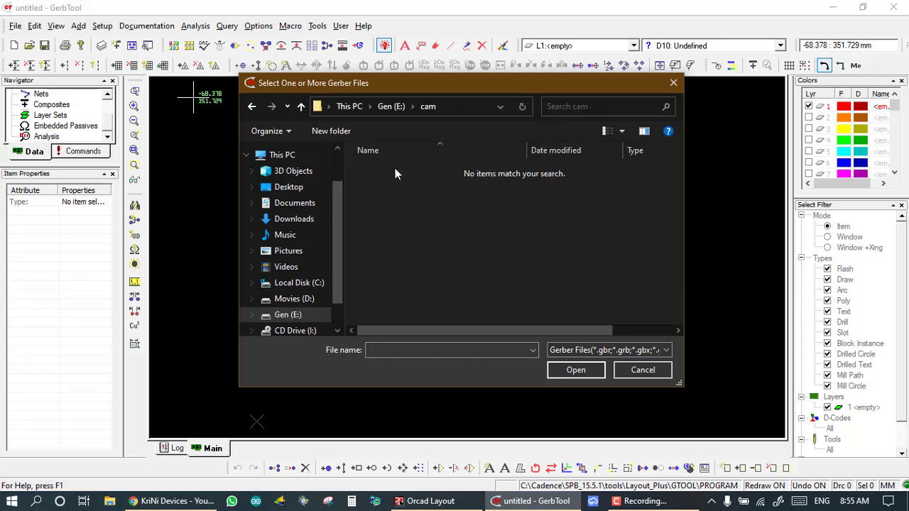
click(609, 350)
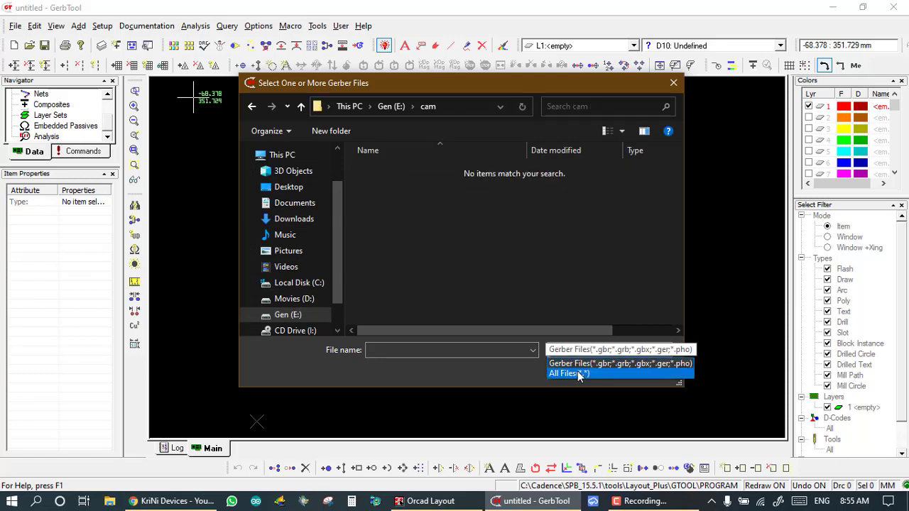
click(579, 375)
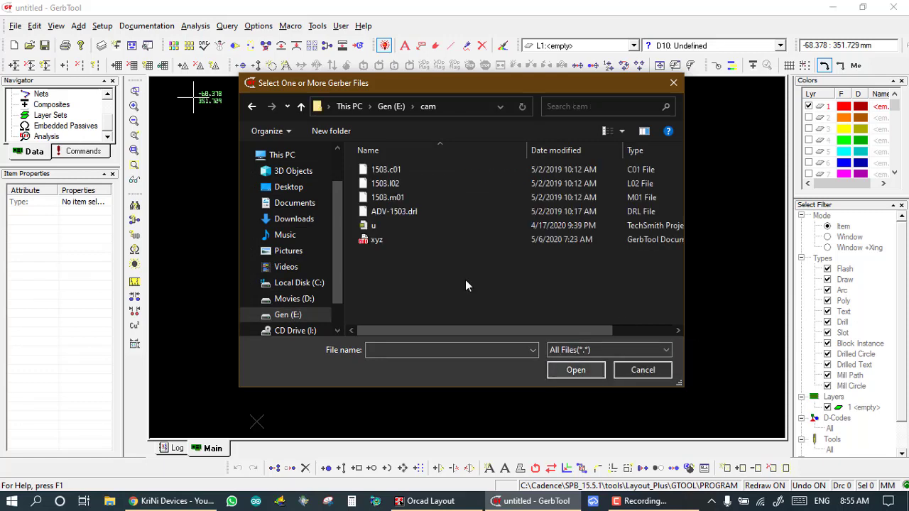
click(386, 174)
double_click(386, 174)
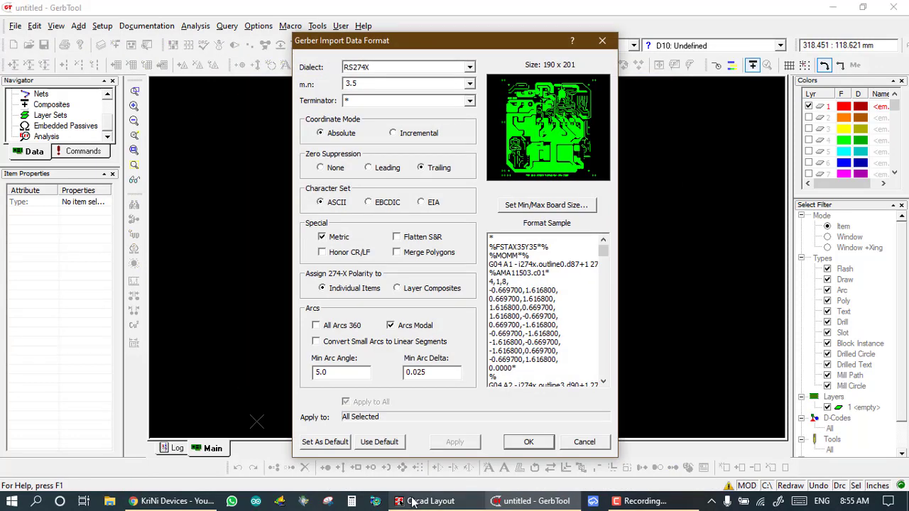
click(529, 441)
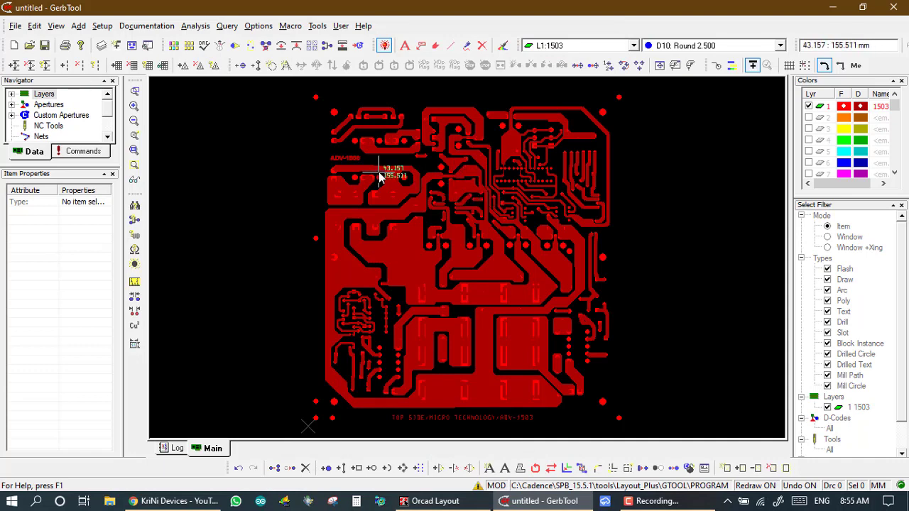
Set the type of layer 1 (1503) to Top in the layer setup
key(l)
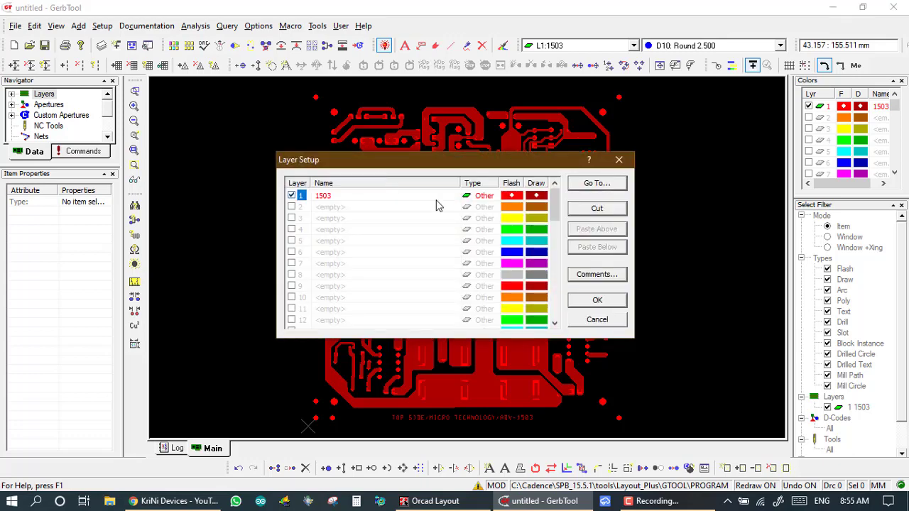
click(331, 196)
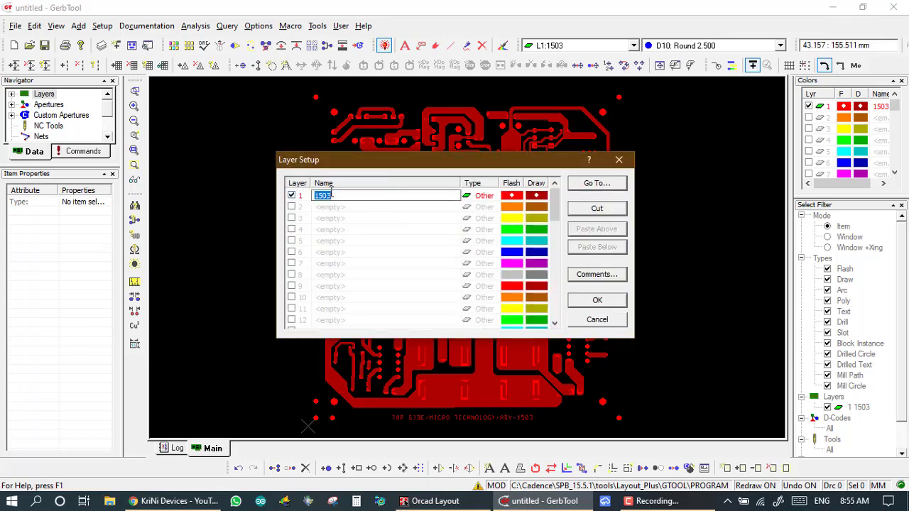
click(482, 196)
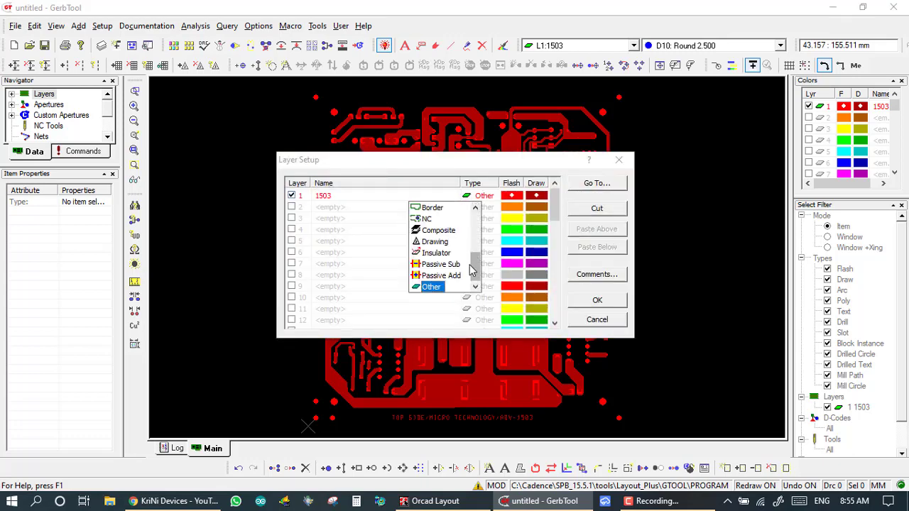
scroll(472, 270, up, 4)
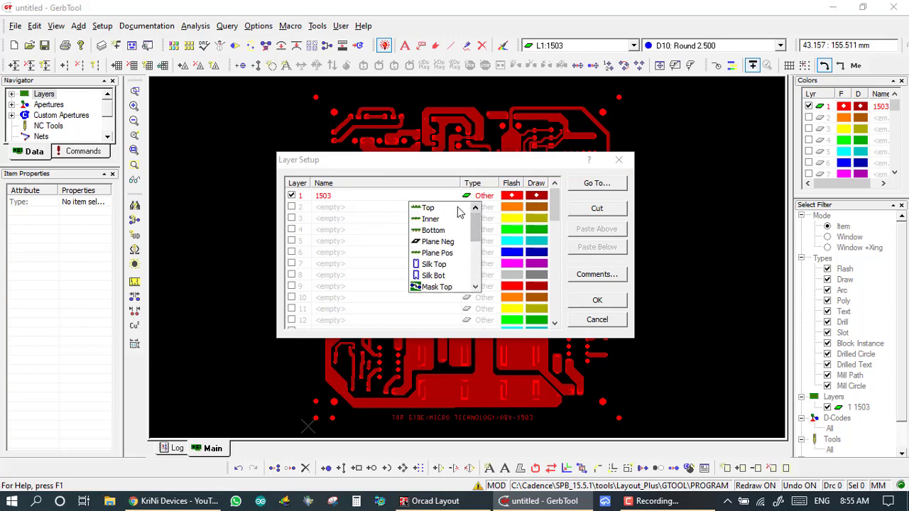
click(430, 208)
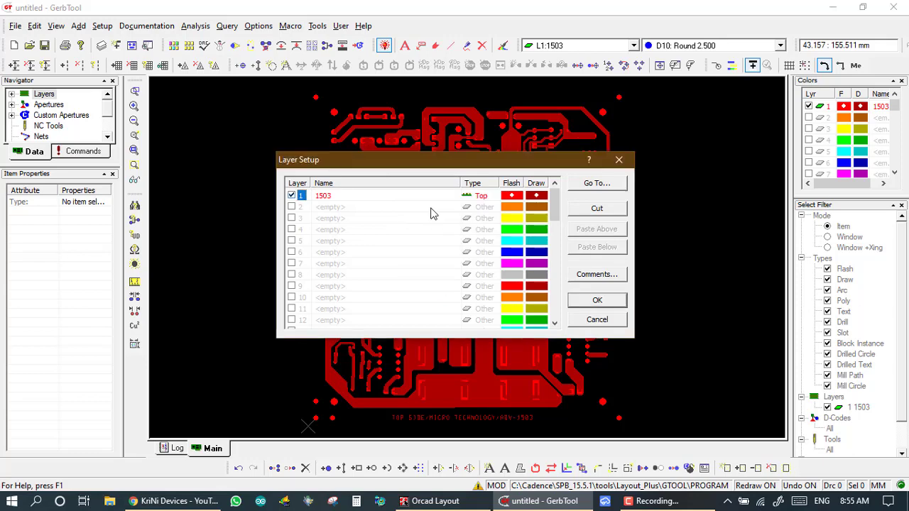
click(597, 301)
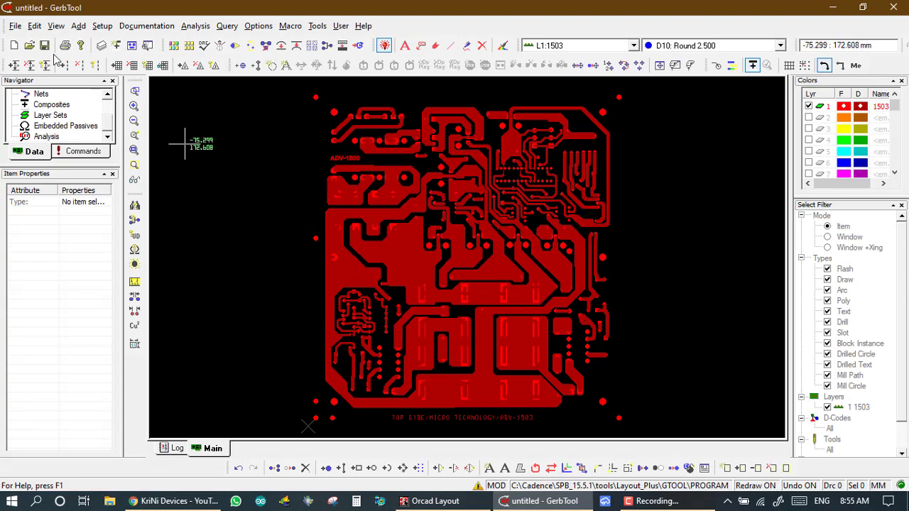
Import the NC drill file ADV-1503.drl onto layer 2, accepting the Excellon 2 metric format settings
click(15, 26)
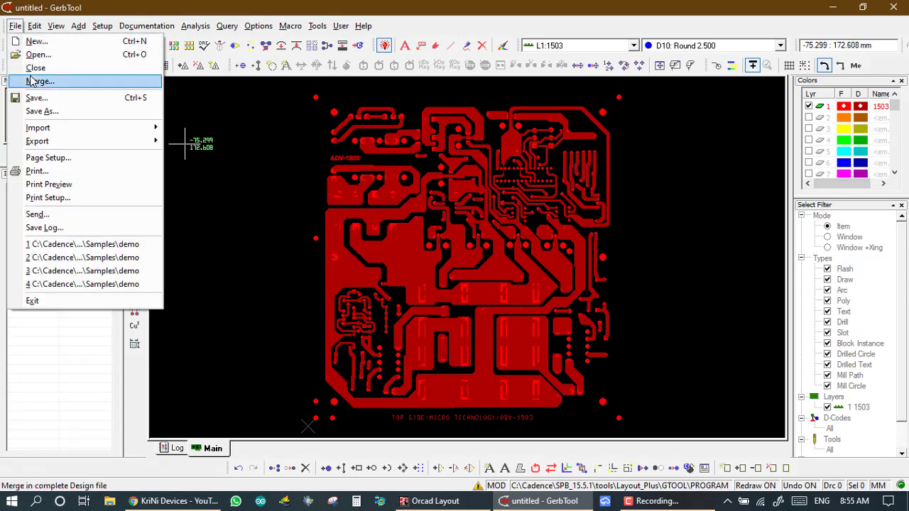
mouse_move(96, 134)
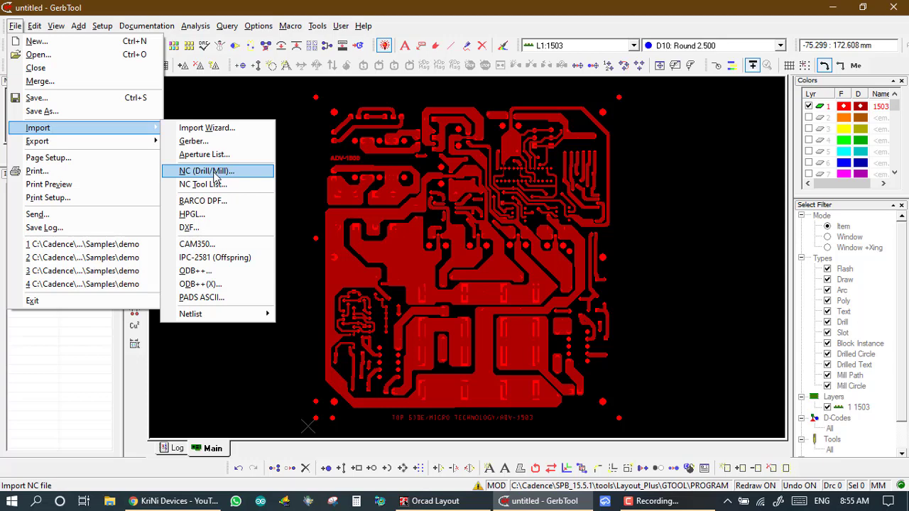
click(215, 171)
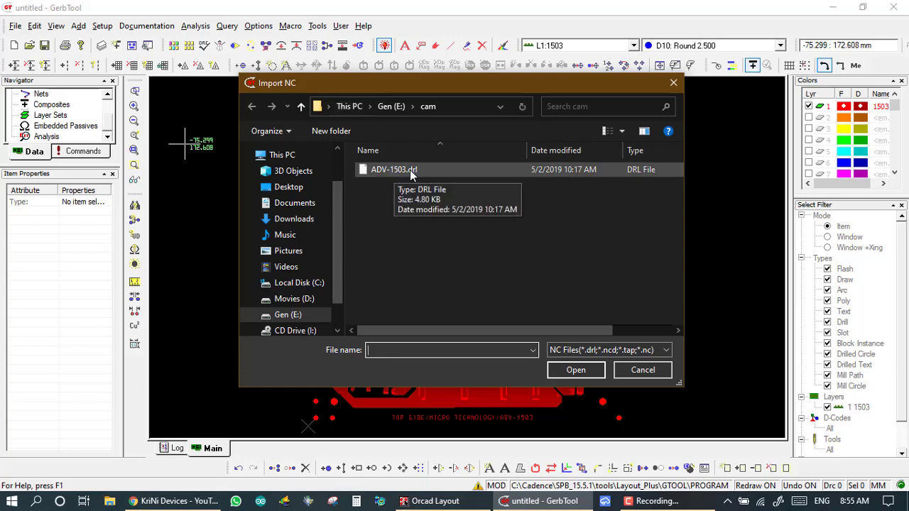
click(402, 172)
double_click(402, 172)
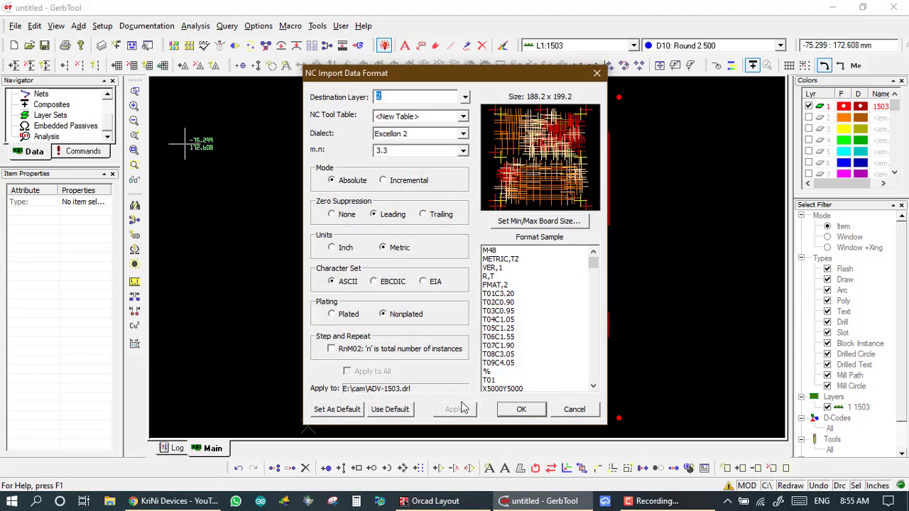
click(518, 410)
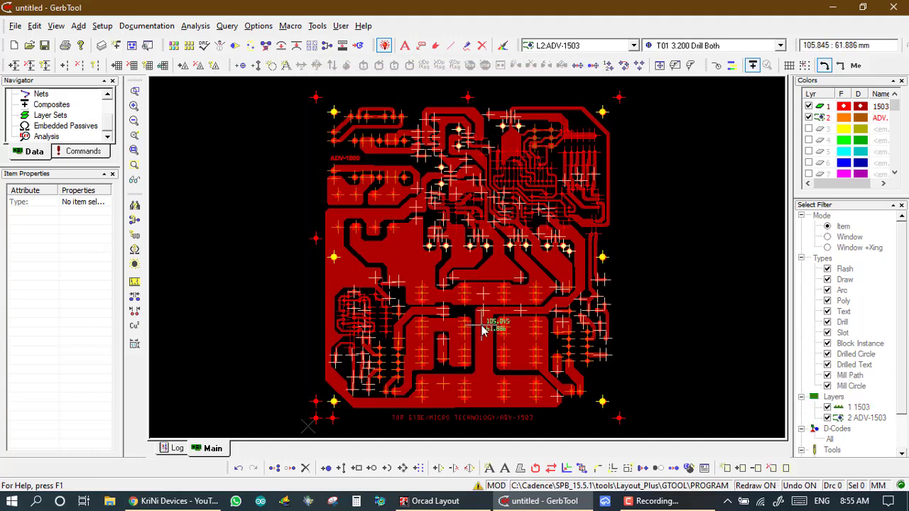
Hide layer 1 (1503) and examine the drill holes of the ADV-1503 layer up close in several areas
click(809, 106)
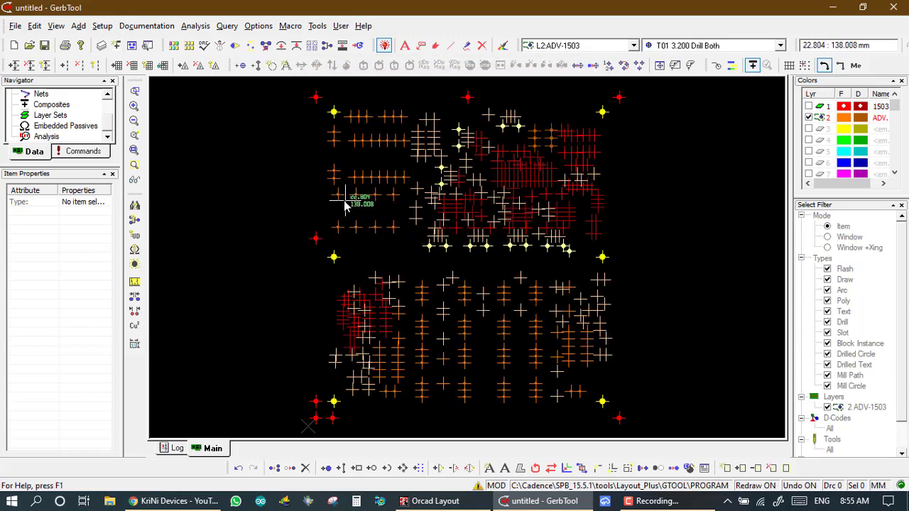
click(321, 195)
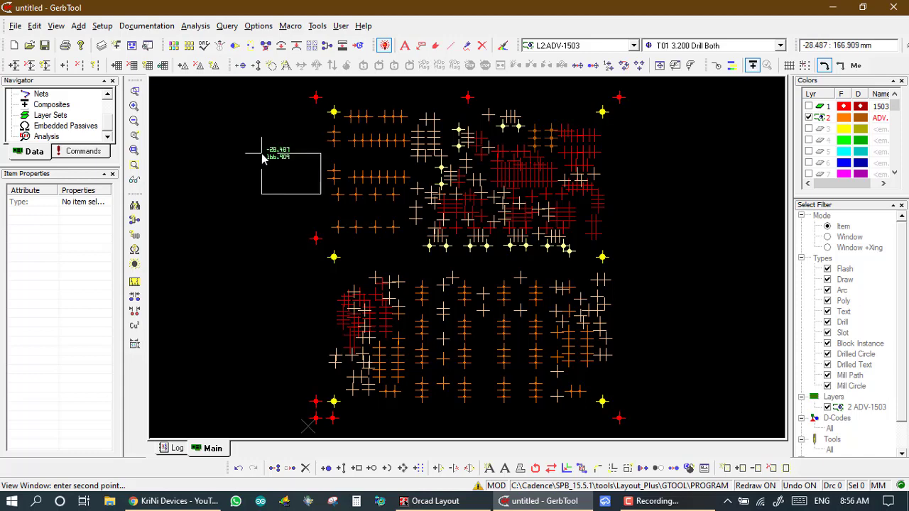
key(l)
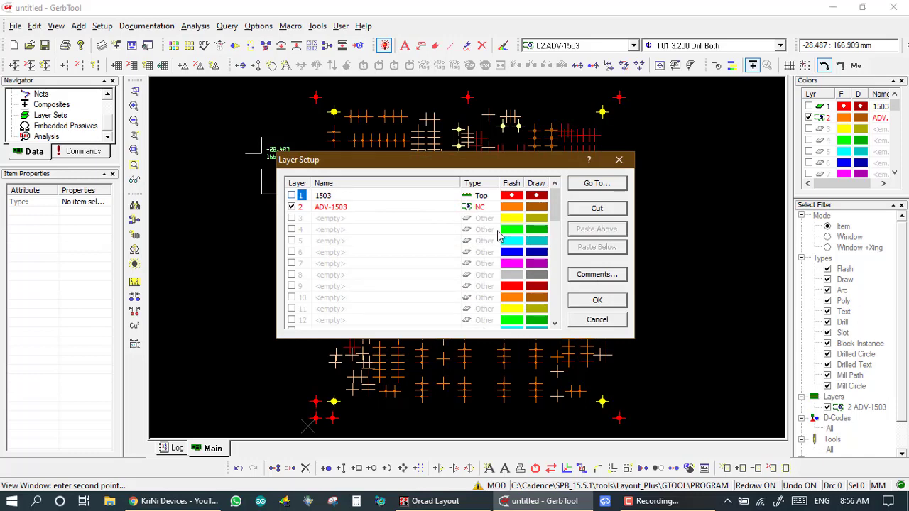
click(597, 302)
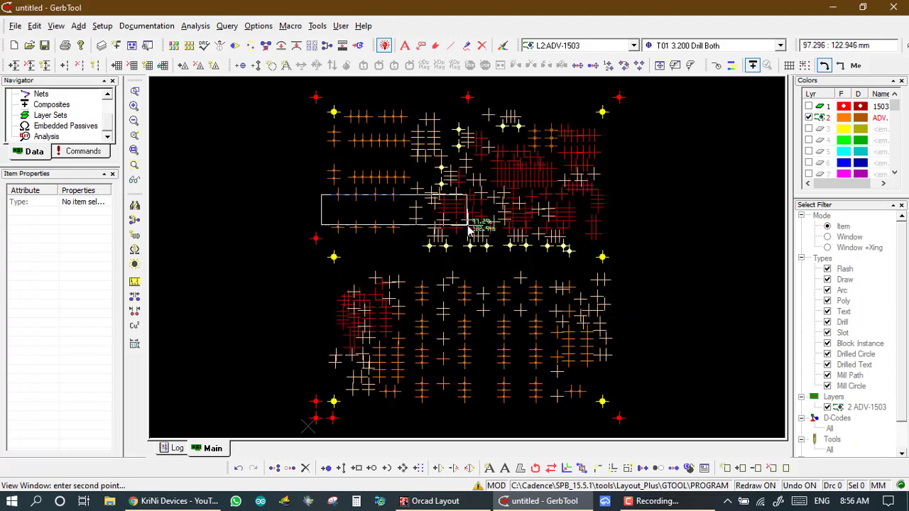
click(501, 289)
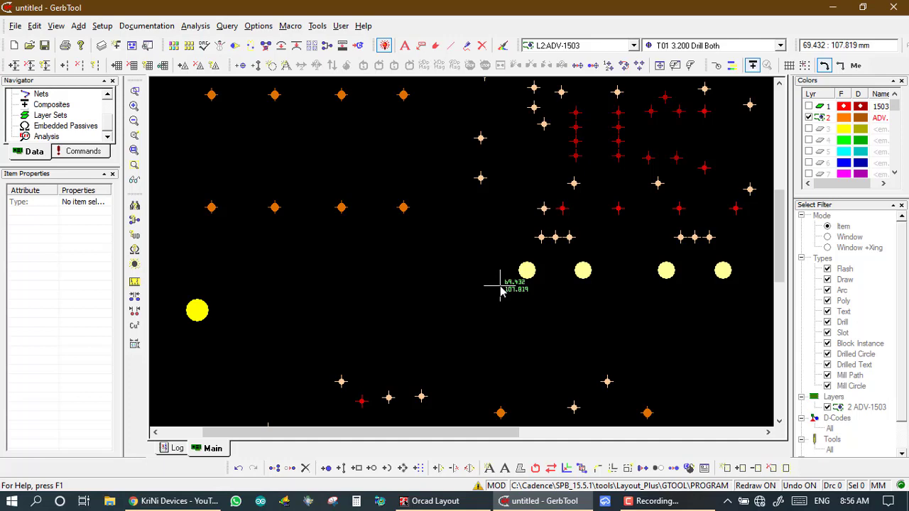
key(Home)
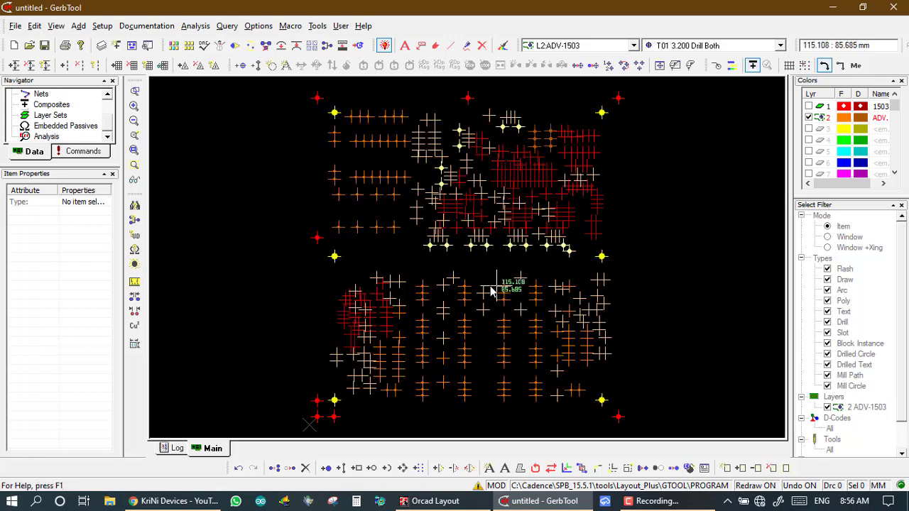
drag(400, 207, 587, 390)
drag(390, 217, 501, 335)
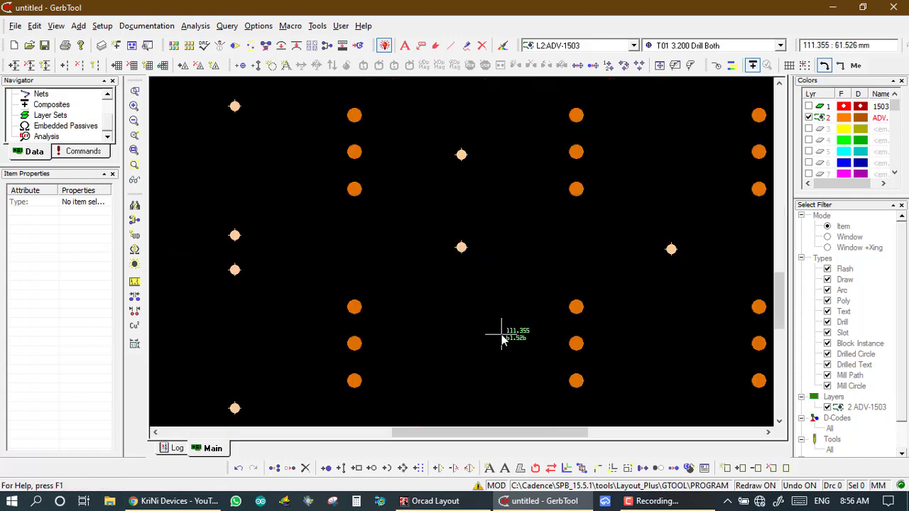
key(Home)
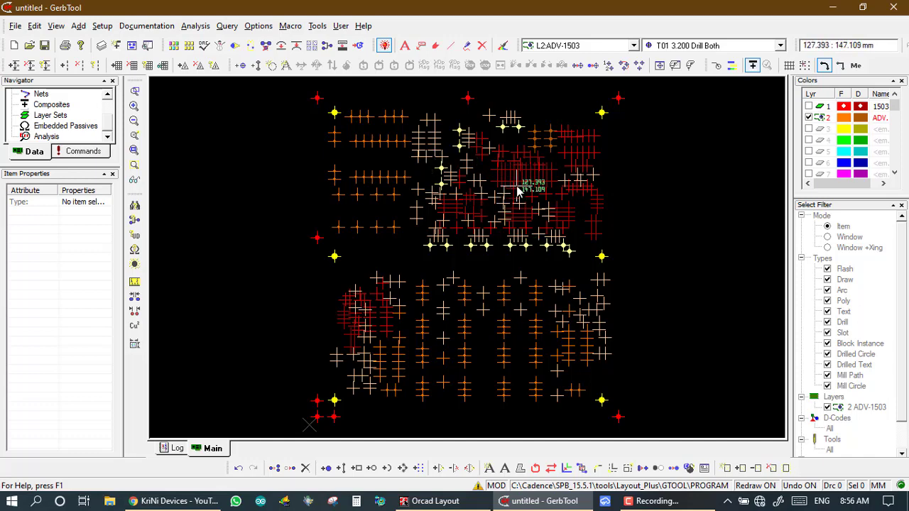
Show layer 1 over the drill layer, examine how the holes line up with the copper pads, and hide layer 1 again
click(809, 106)
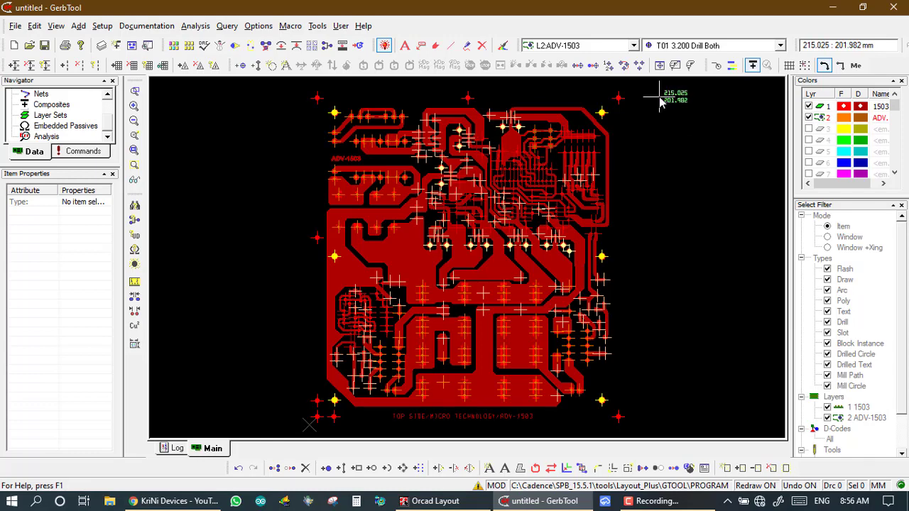
click(808, 107)
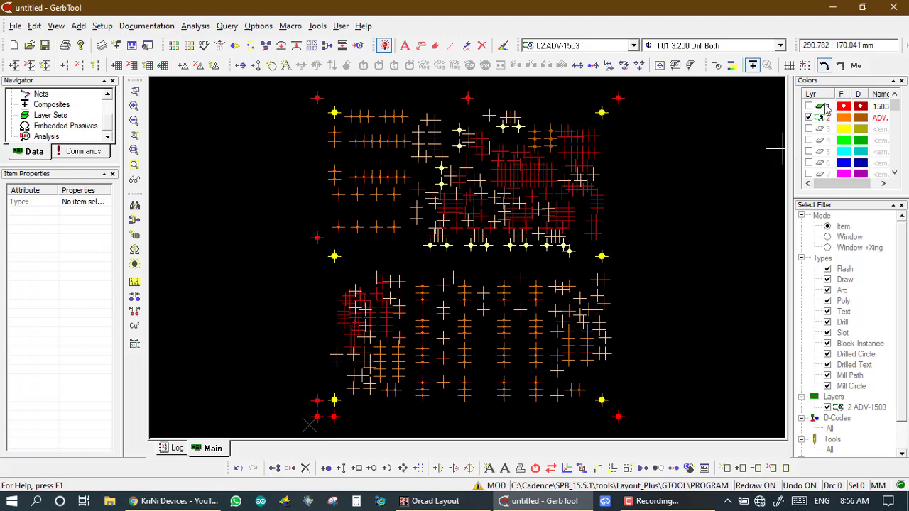
click(809, 106)
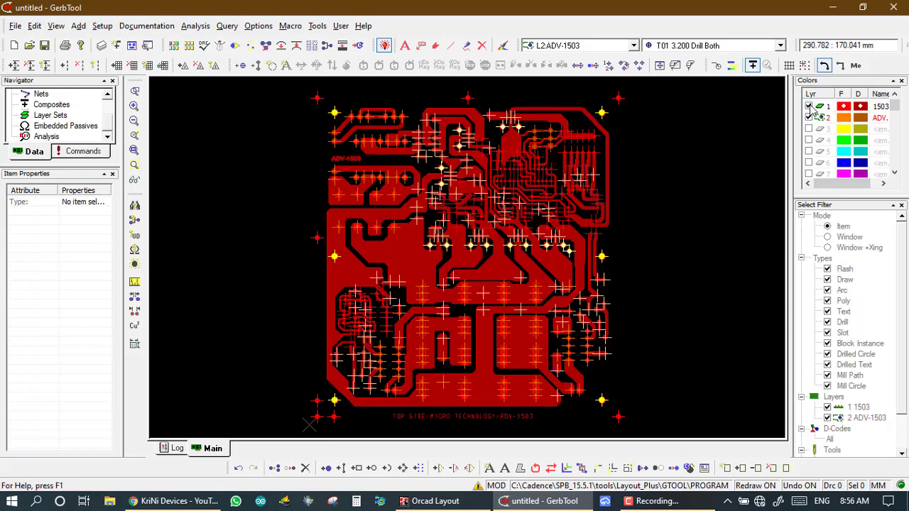
click(483, 168)
click(583, 235)
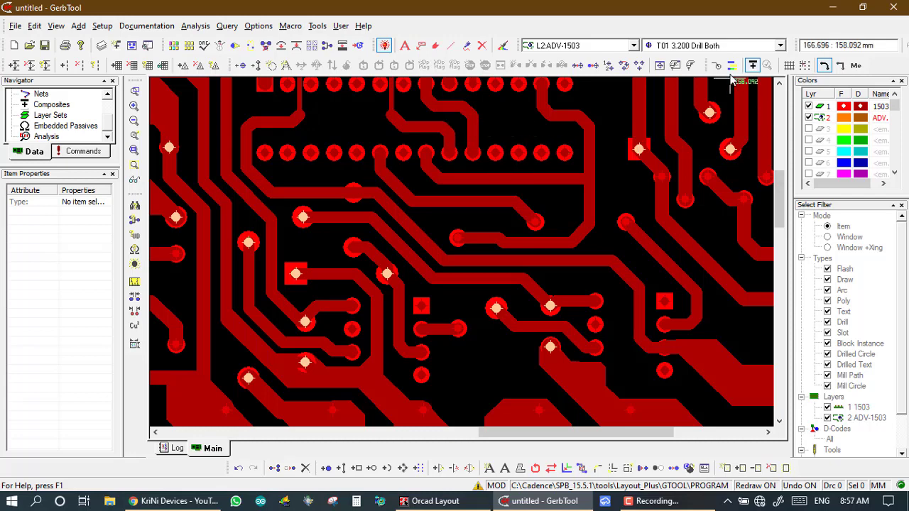
click(808, 106)
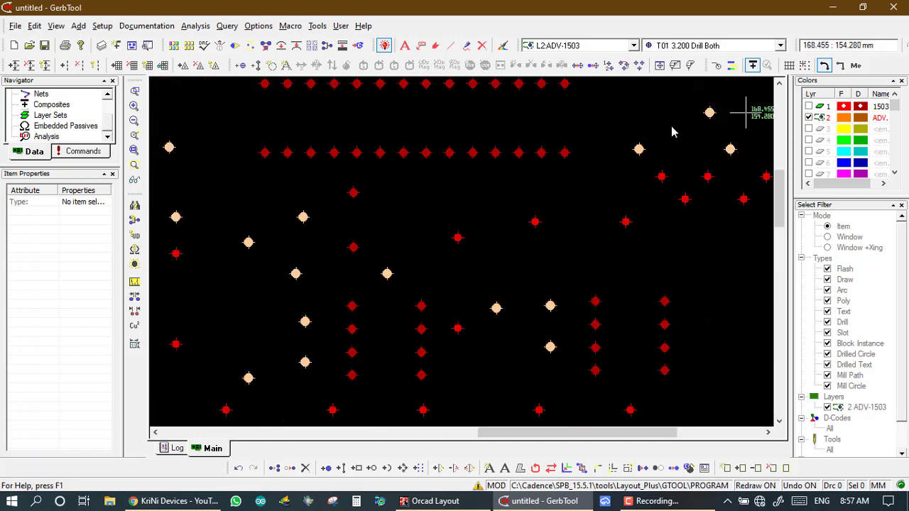
key(Home)
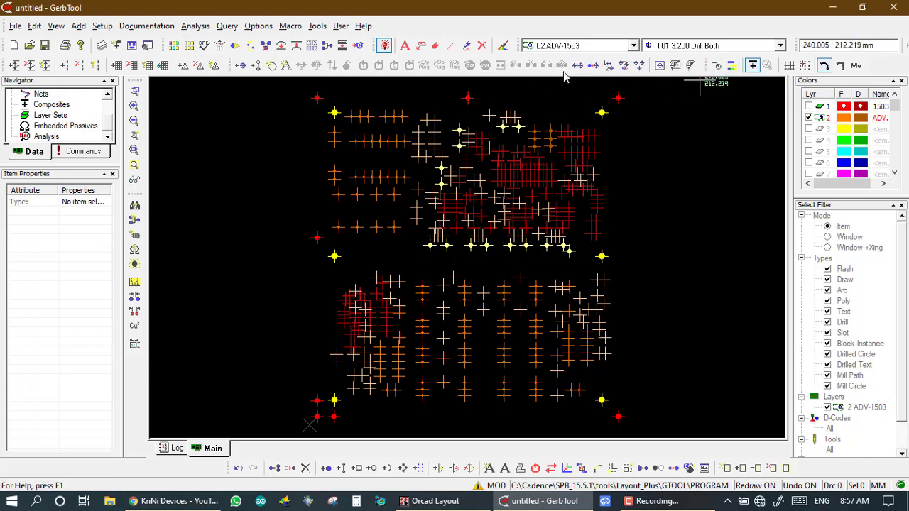
Set the color of all tools in the ADV-1503 NC tool table to blue
click(659, 69)
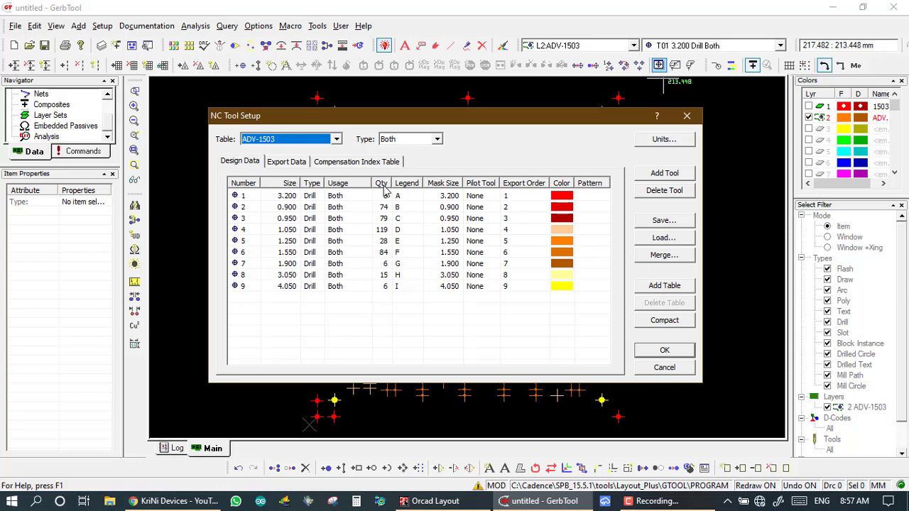
right_click(565, 186)
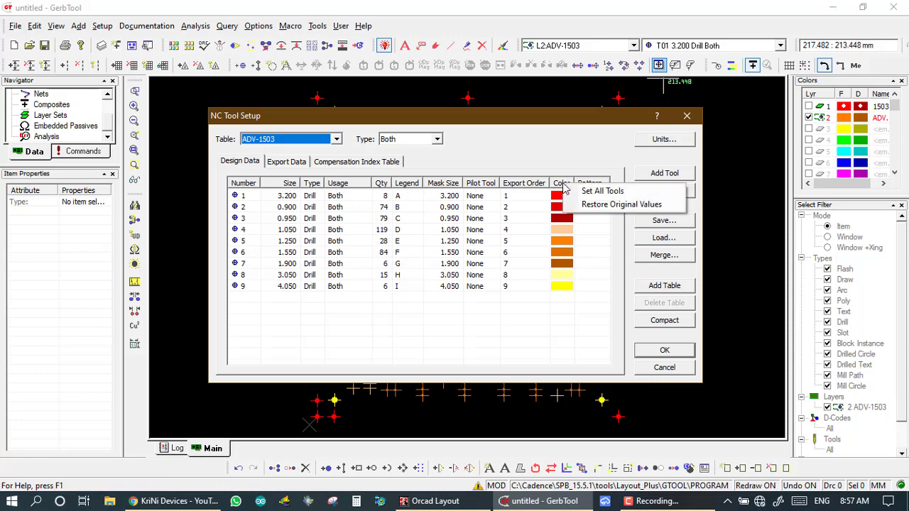
click(522, 231)
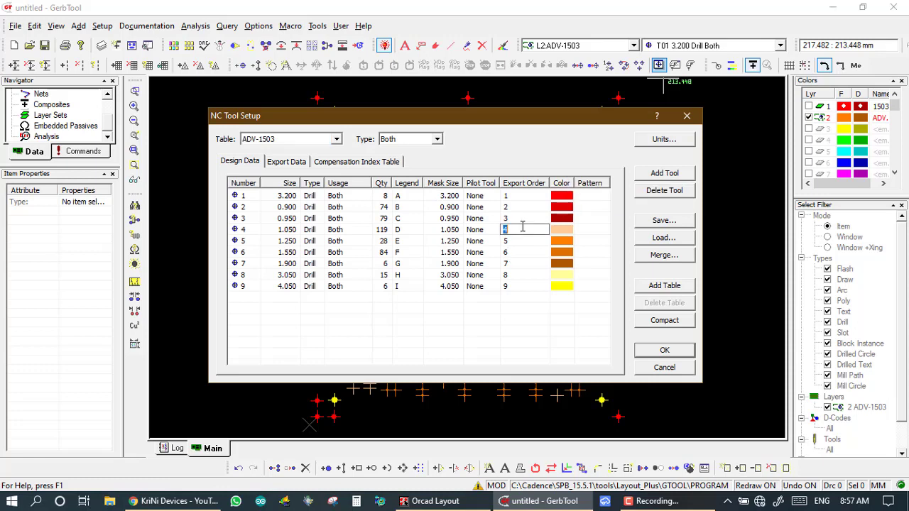
click(561, 185)
click(561, 185)
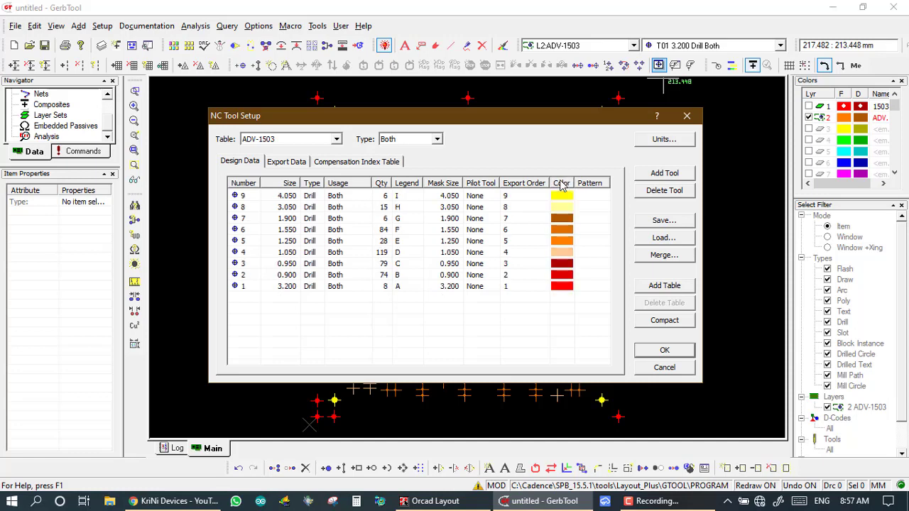
click(561, 185)
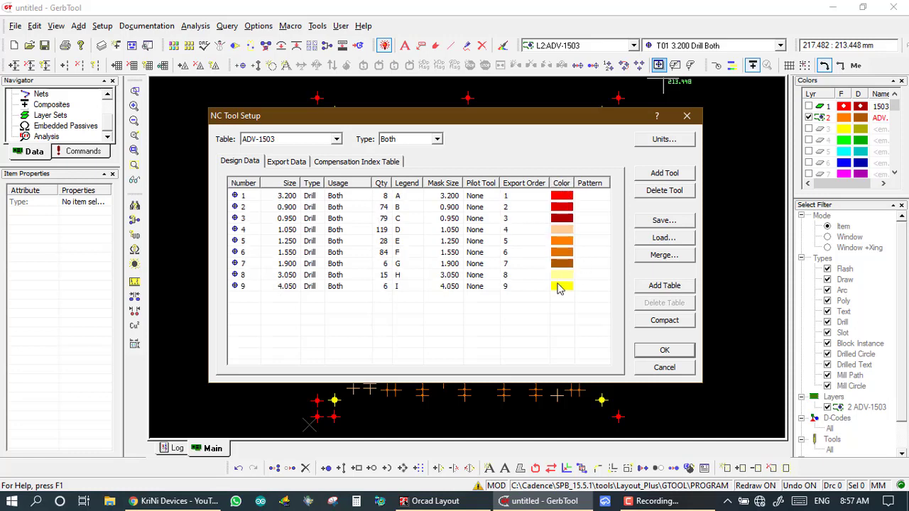
click(561, 185)
click(559, 184)
right_click(561, 190)
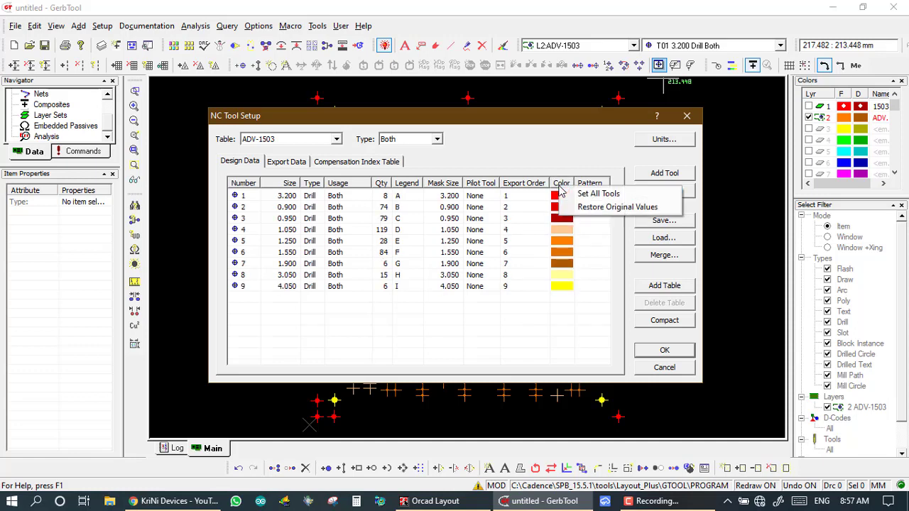
click(598, 194)
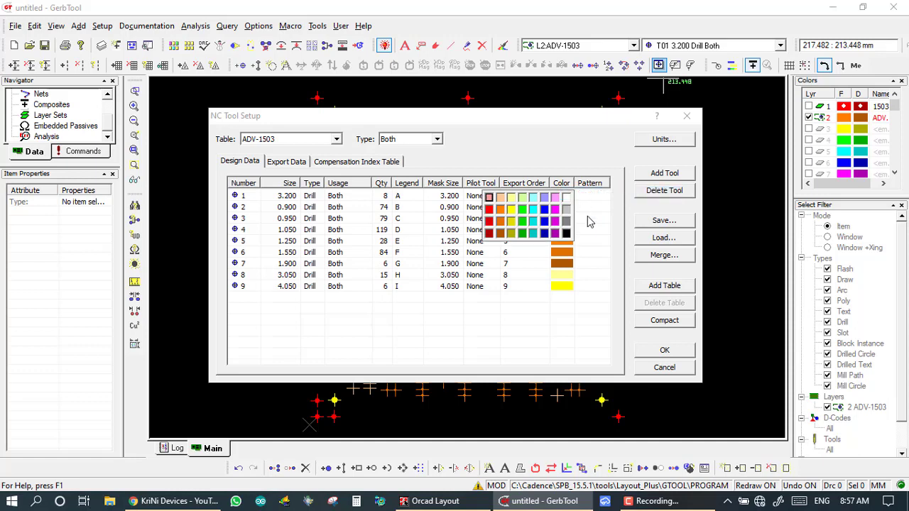
click(543, 210)
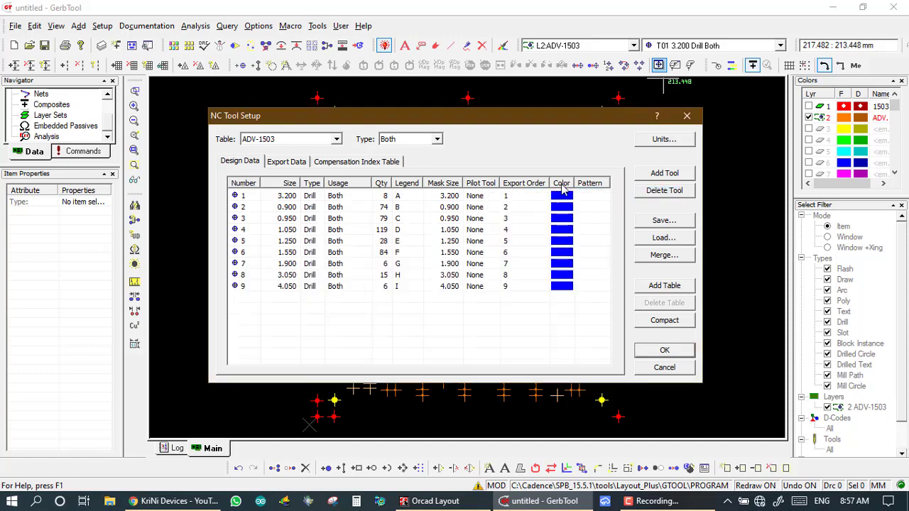
Reapply blue to all tools in the NC tool table and accept the tool setup
right_click(561, 187)
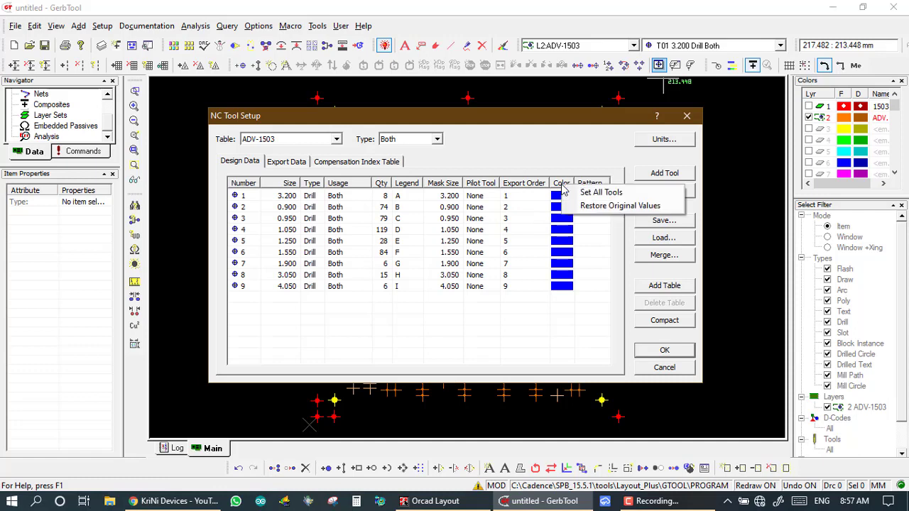
click(507, 373)
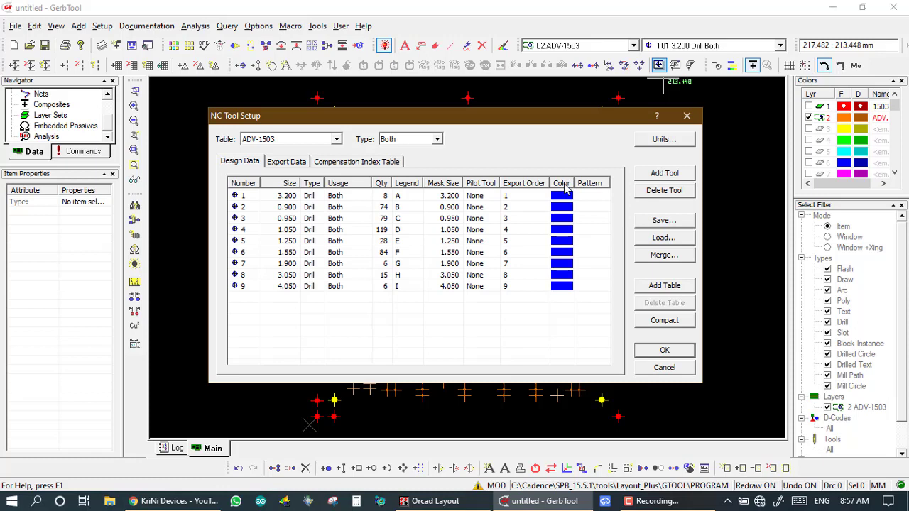
right_click(565, 186)
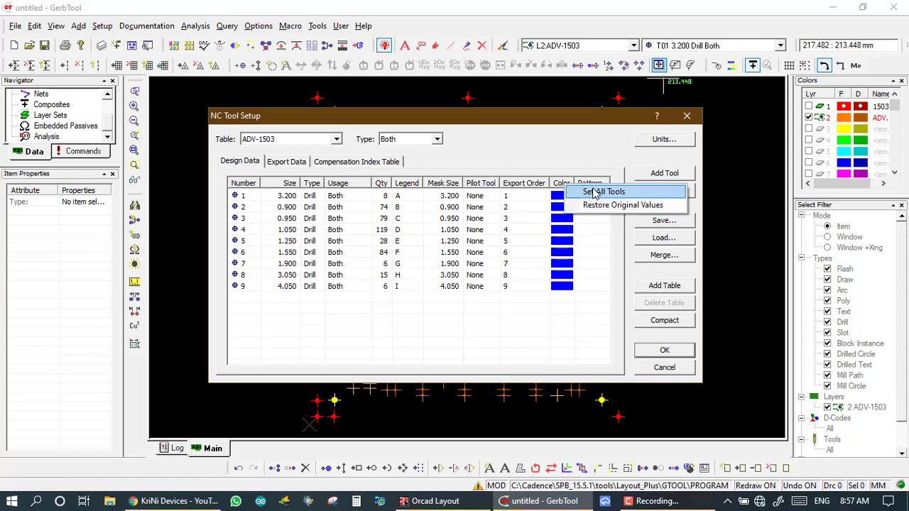
click(595, 192)
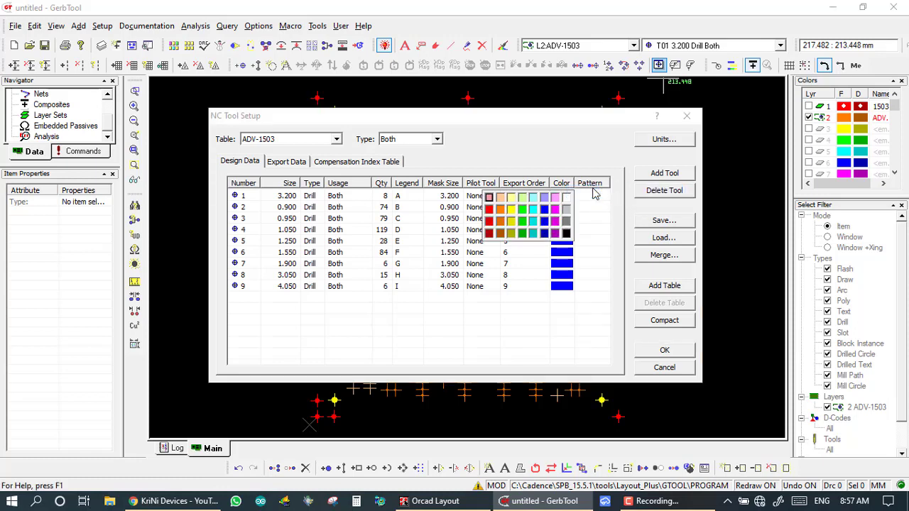
click(545, 210)
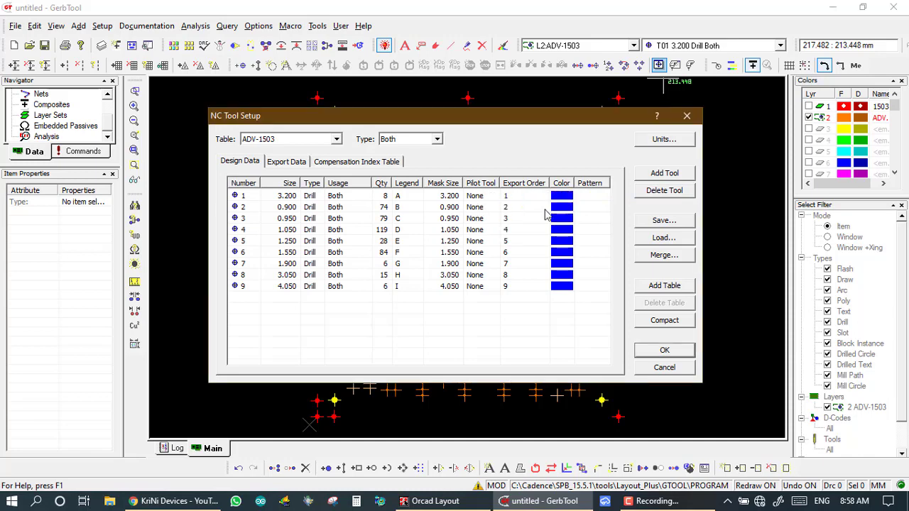
click(666, 350)
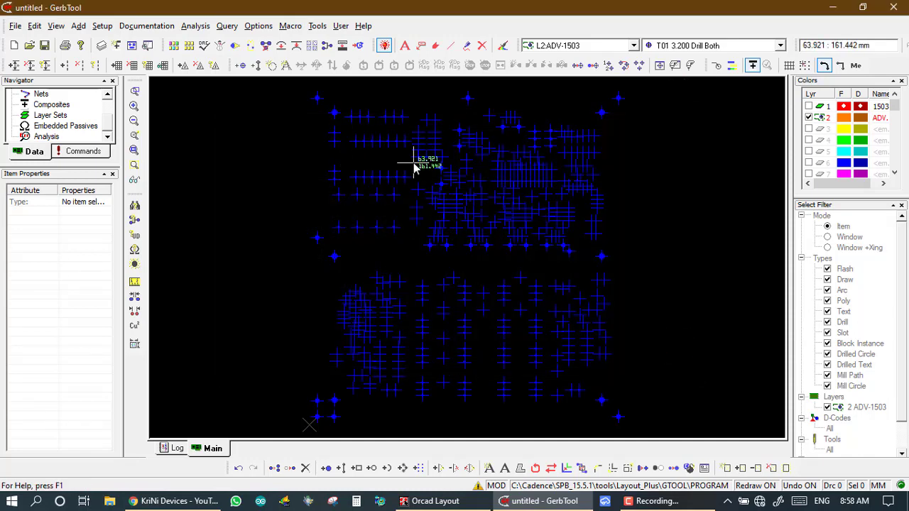
Show layer 1 (1503) with the drill layer and examine up close how the blue holes sit in the copper pads
click(808, 106)
key(w)
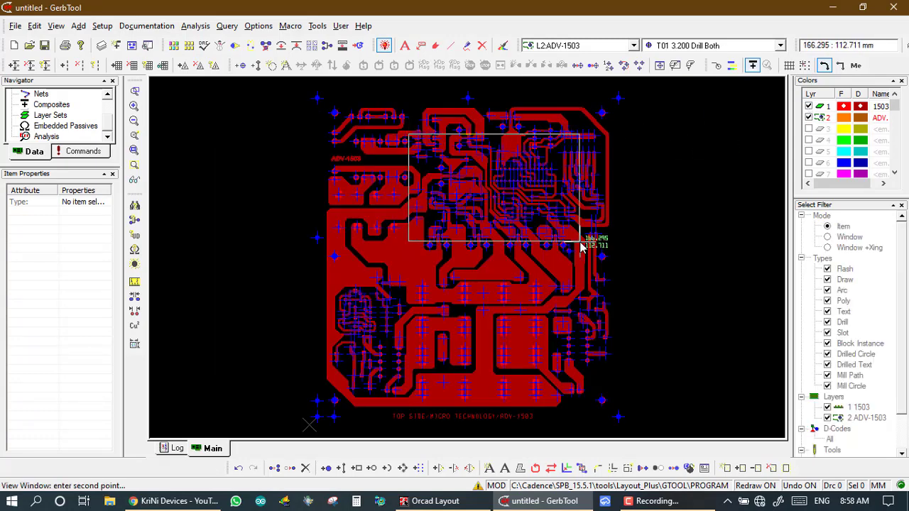
click(580, 246)
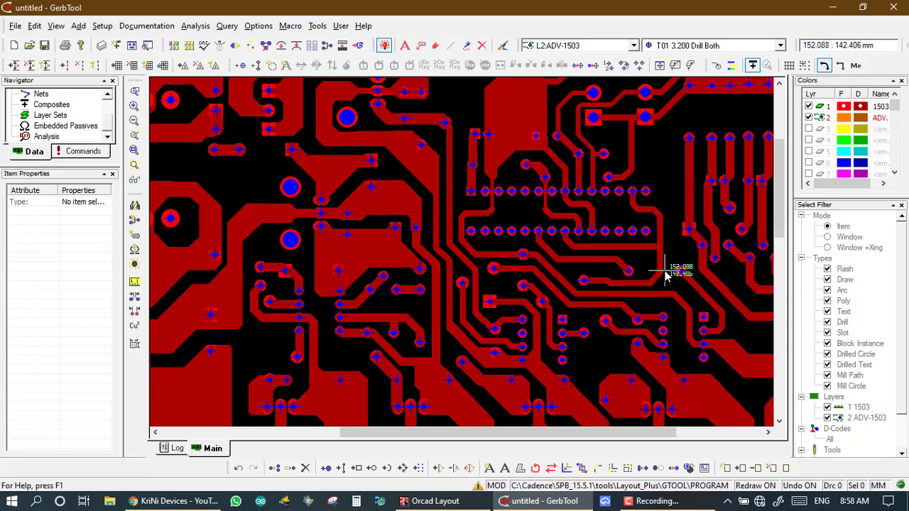
key(w)
click(676, 304)
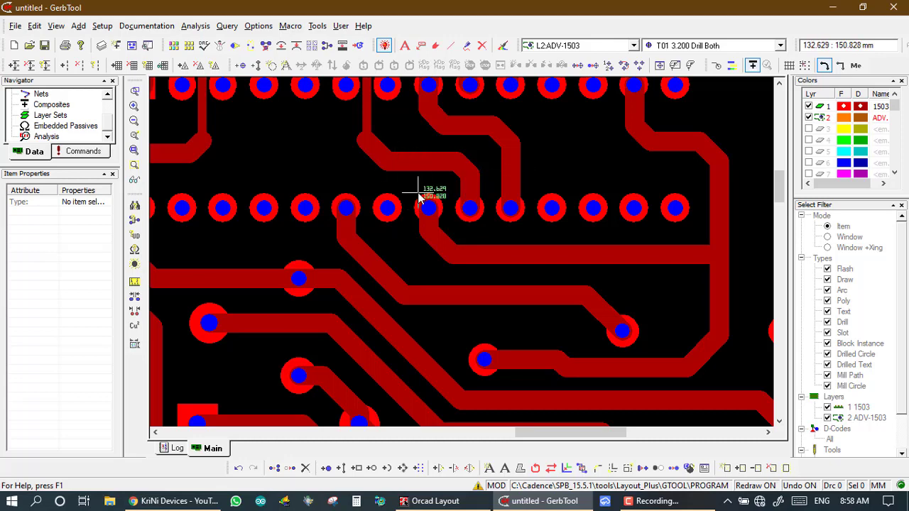
key(Home)
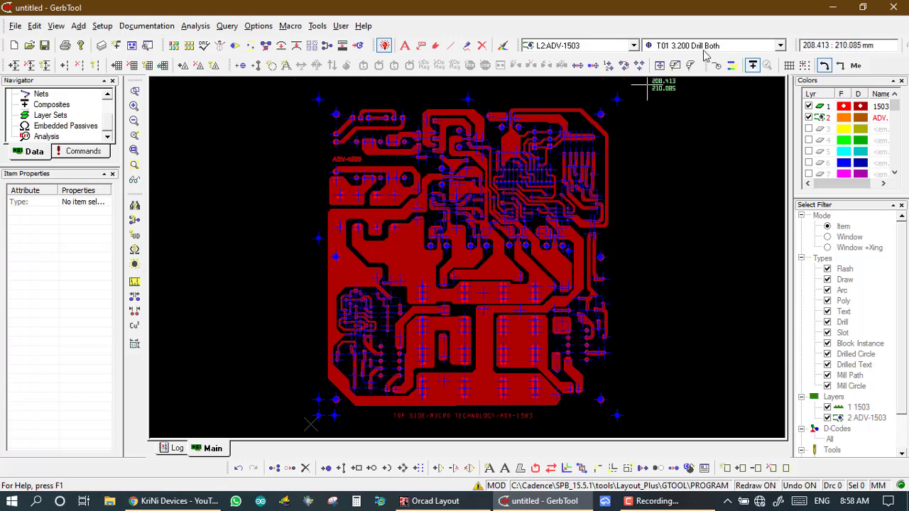
Color tool 2 red, tool 5 yellow and tool 8 magenta in the ADV-1503 NC tool table
click(658, 65)
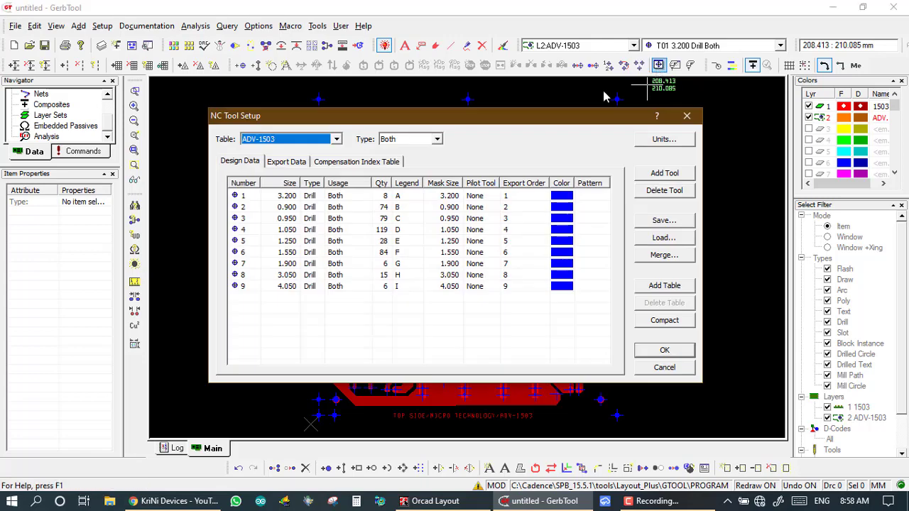
click(562, 208)
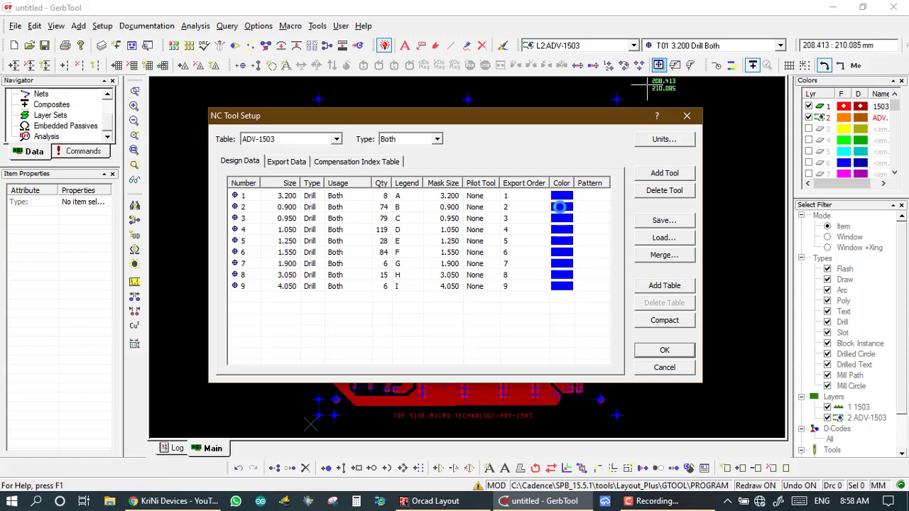
click(561, 209)
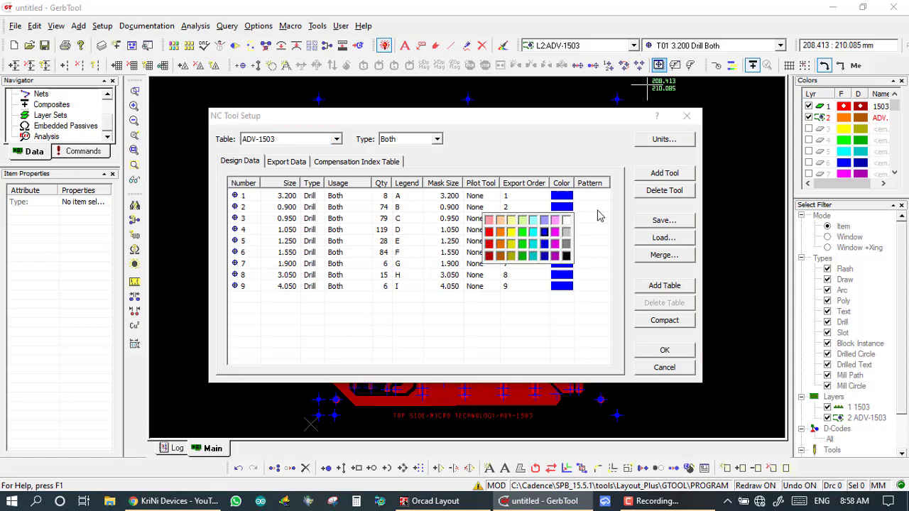
click(589, 222)
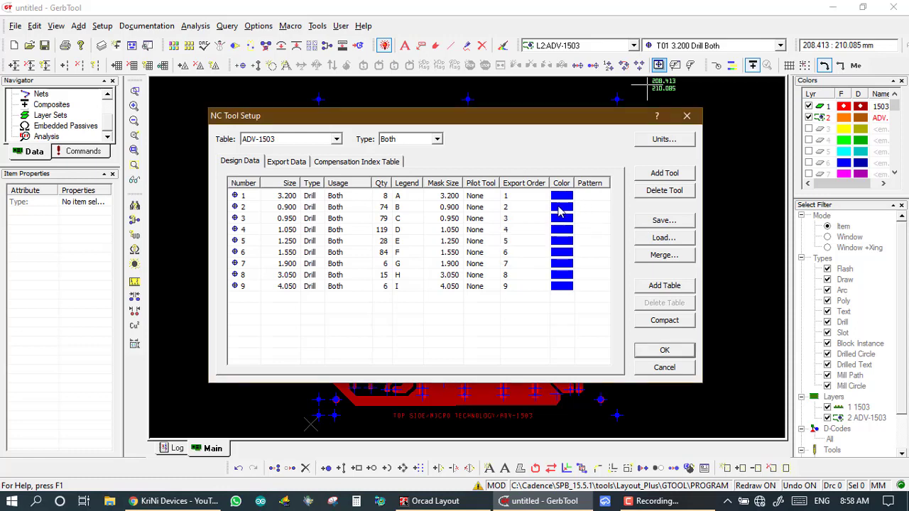
click(561, 207)
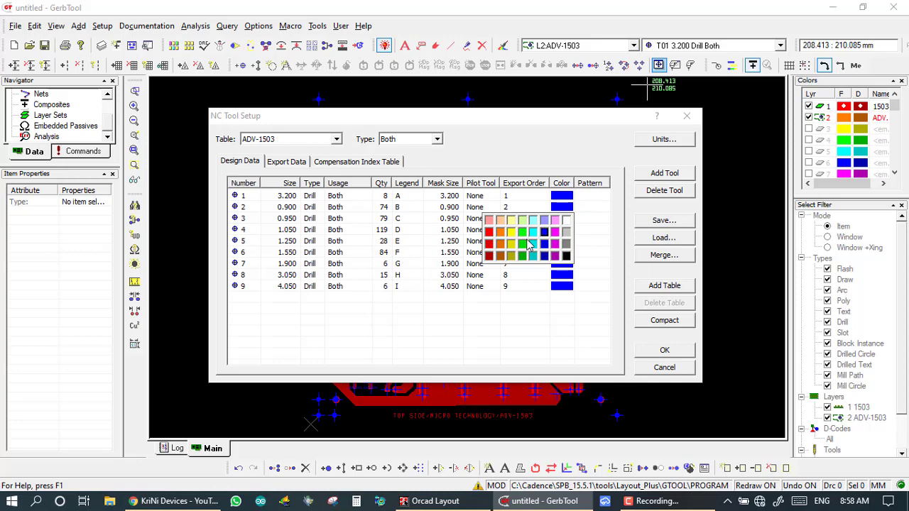
click(490, 233)
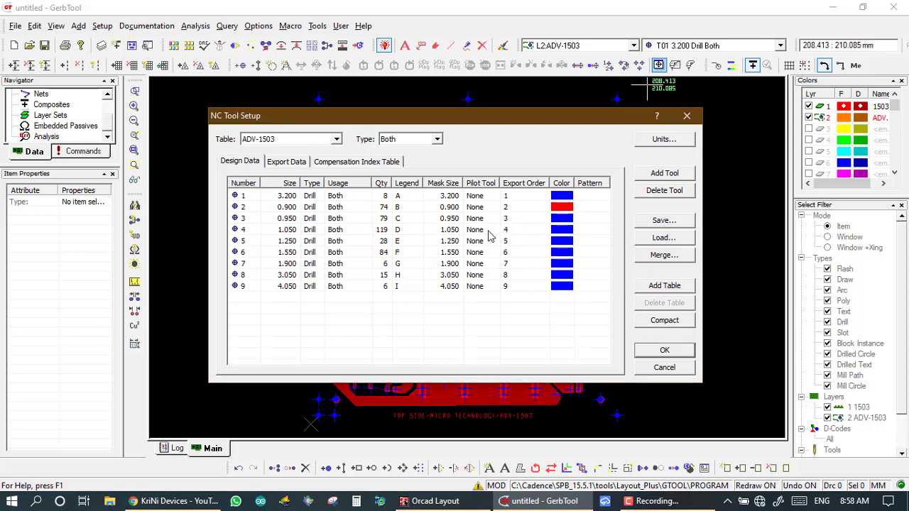
click(560, 242)
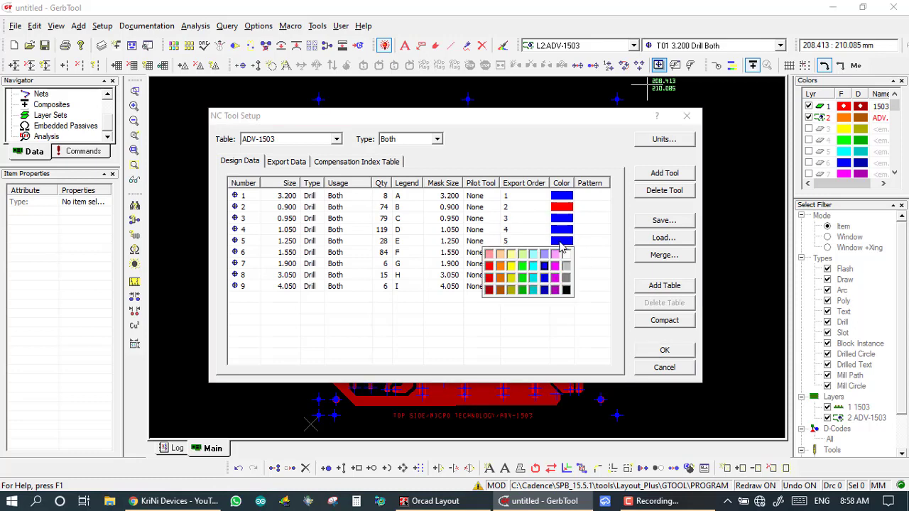
click(512, 267)
click(563, 275)
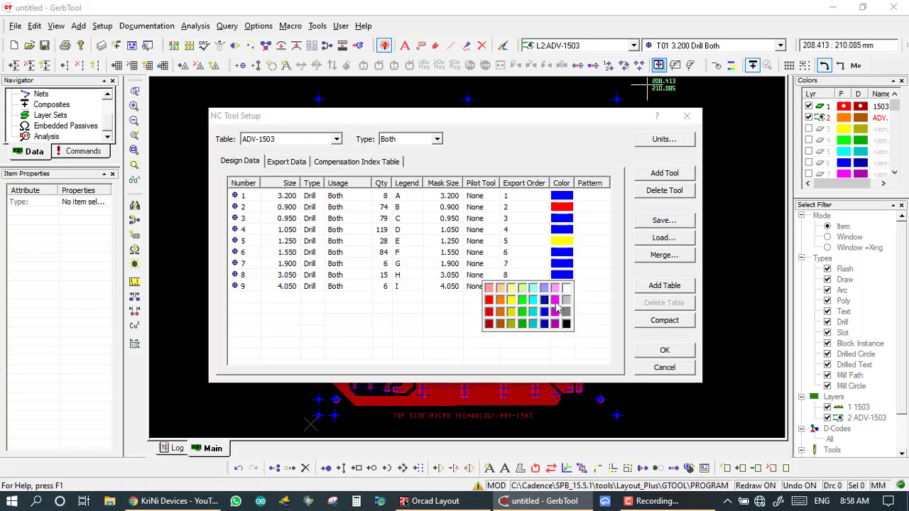
click(557, 302)
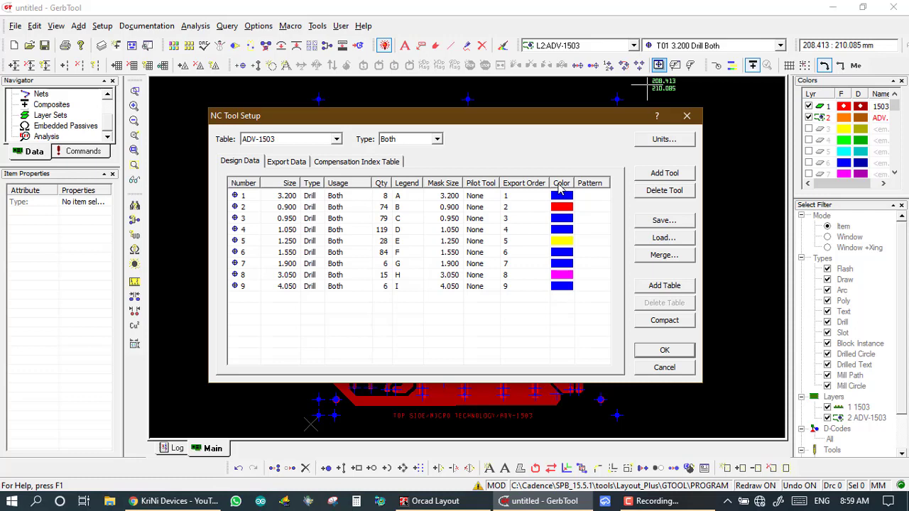
Reset all NC tools to blue and set the color of tool 8 (3.050) to cyan
right_click(561, 186)
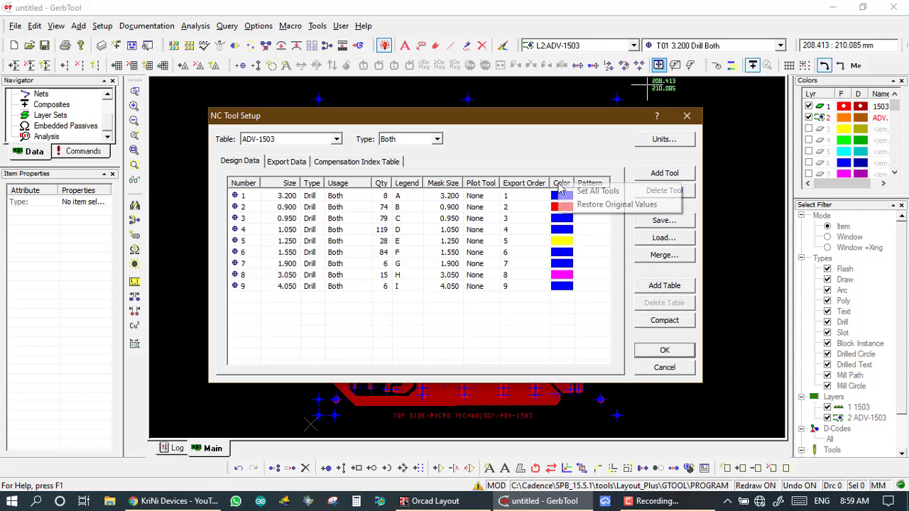
click(568, 192)
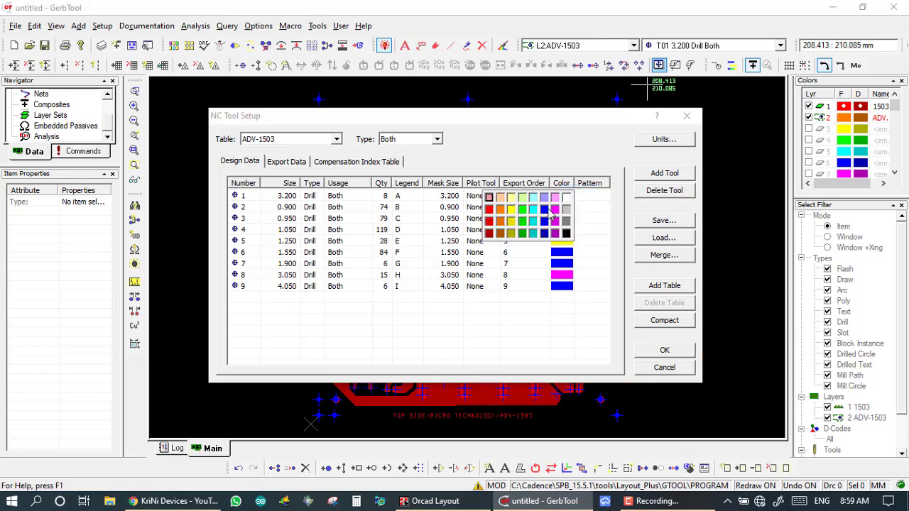
click(544, 209)
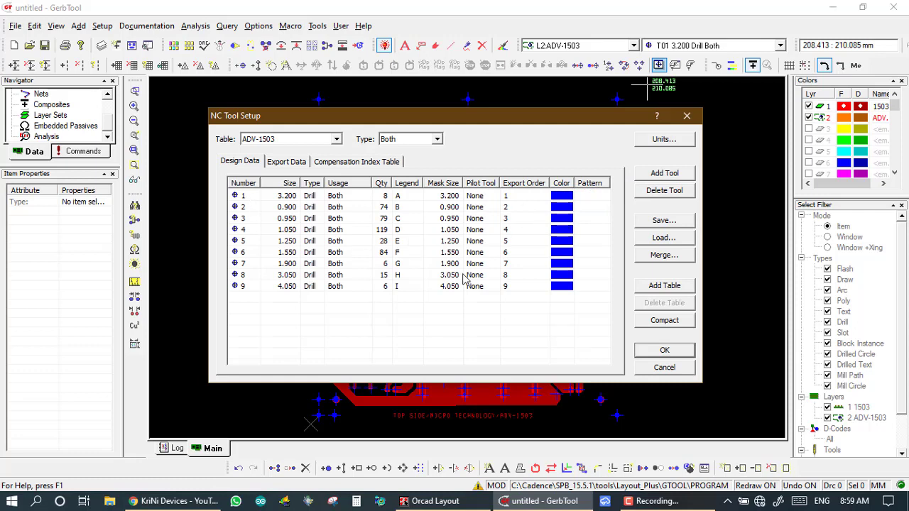
mouse_move(565, 269)
click(562, 275)
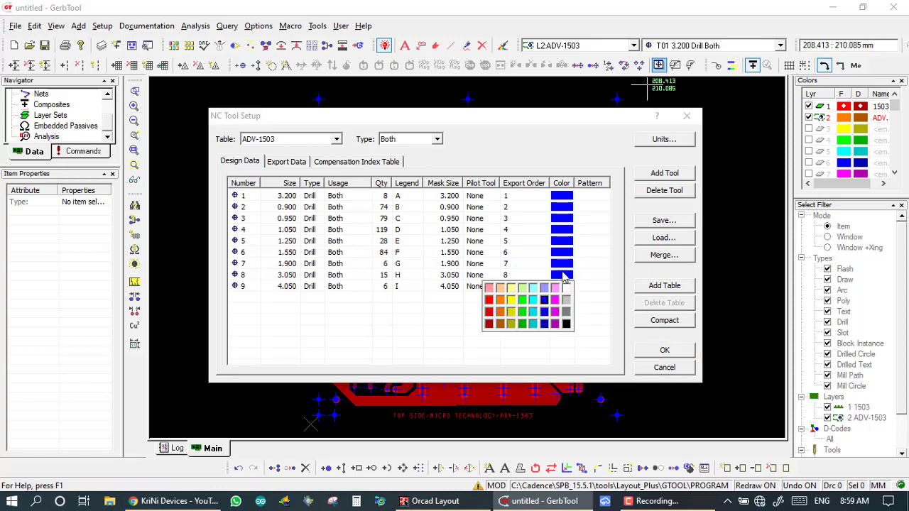
click(533, 301)
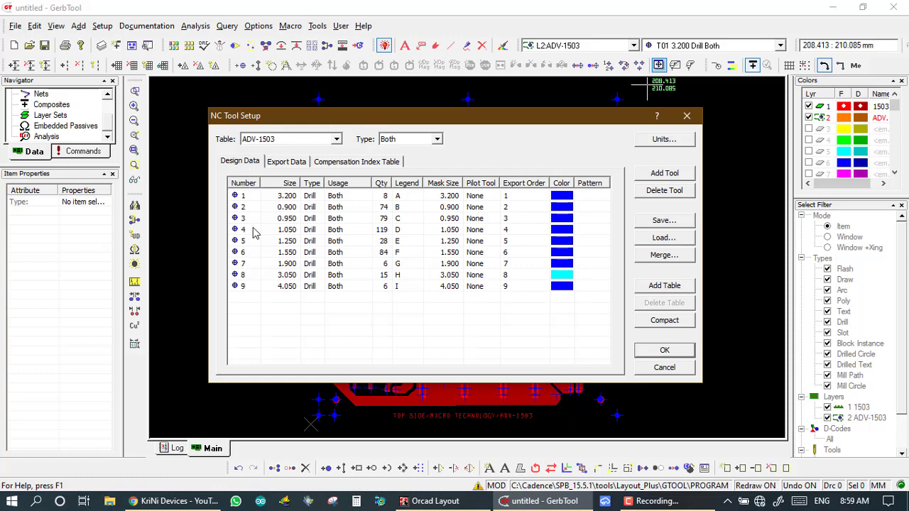
Renumber the 3.200 tool as 2 and the 0.900 tool as 1, and sort the table by number in descending order
click(244, 183)
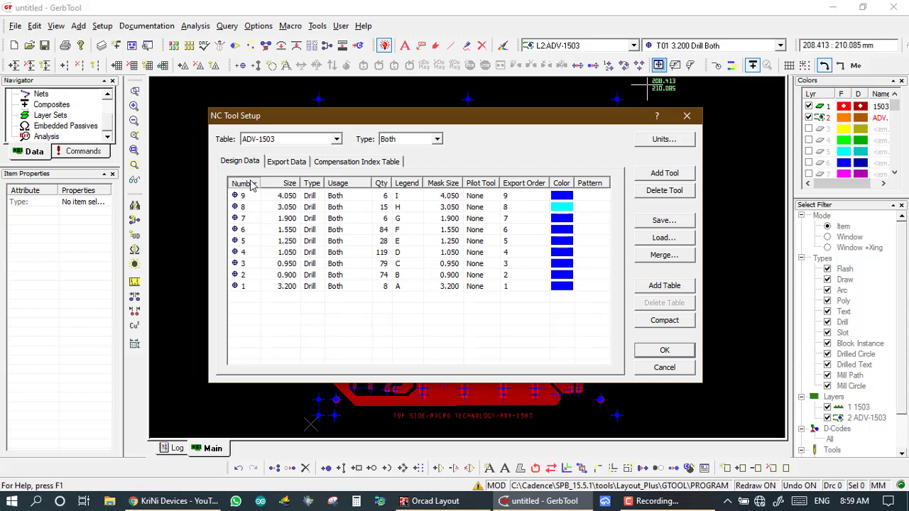
click(250, 184)
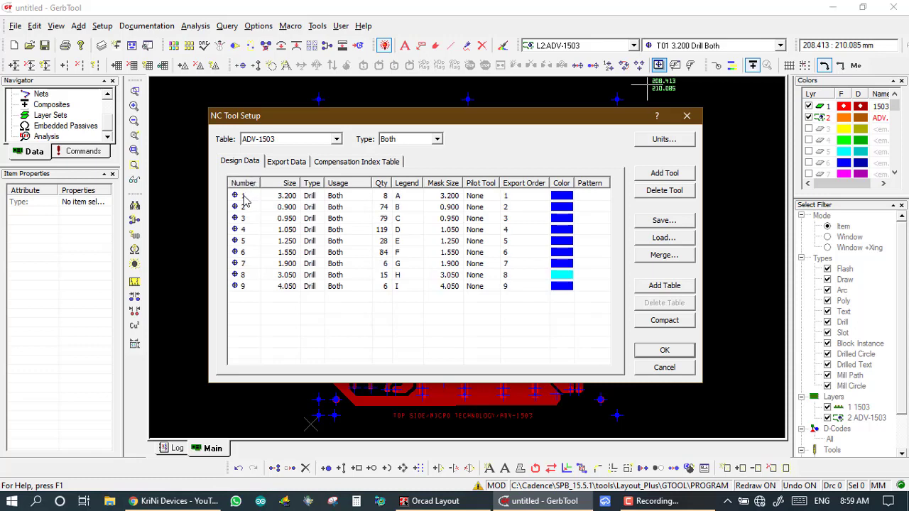
double_click(244, 197)
text(2)
key(Return)
text(1)
click(258, 329)
click(247, 186)
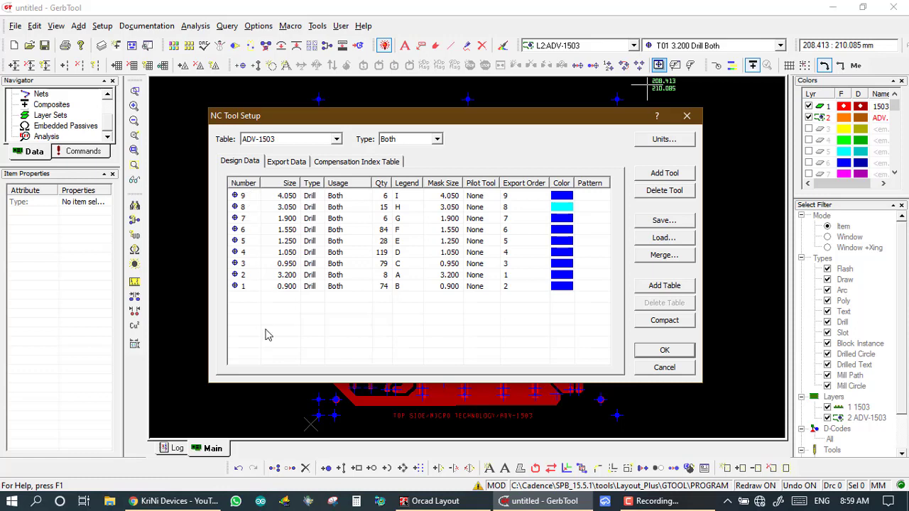
Renumber the 3.200 tool as 1 and the 0.900 tool as 2, and sort the table by number in ascending order
click(246, 186)
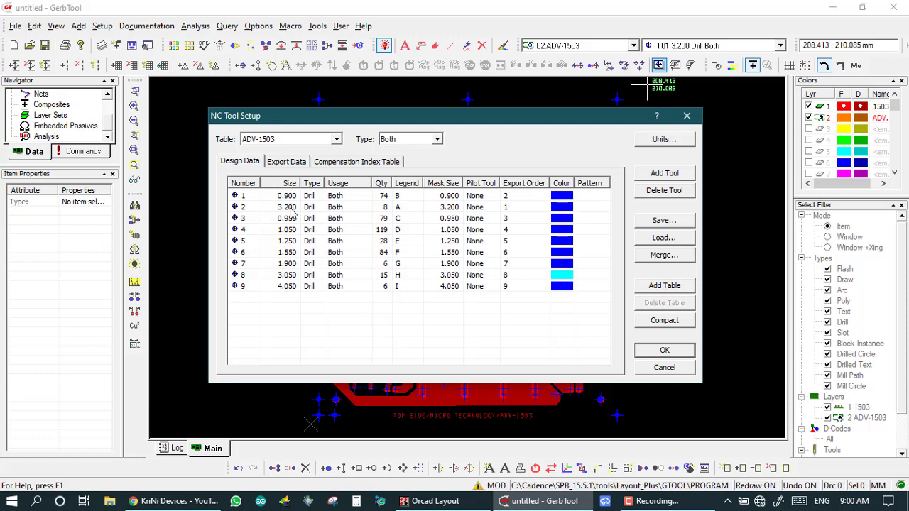
double_click(245, 207)
text(1)
double_click(245, 195)
key(Delete)
click(255, 331)
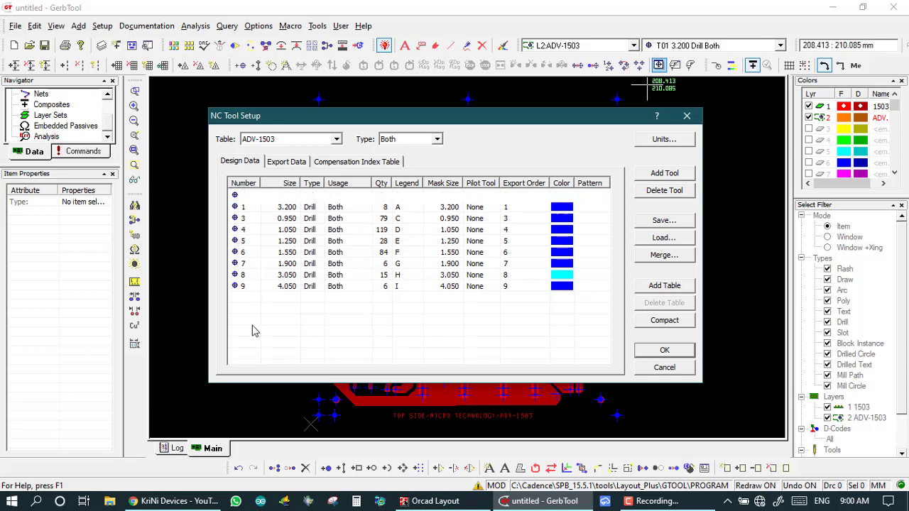
click(246, 184)
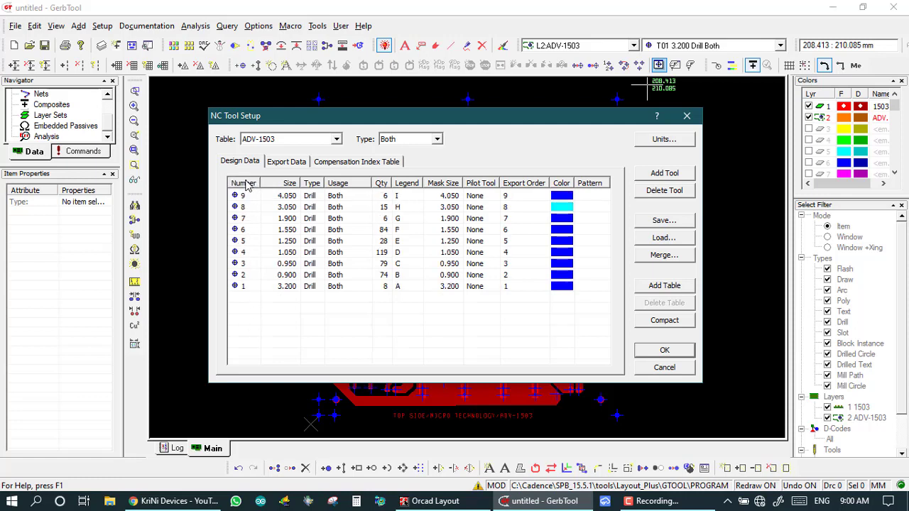
click(245, 184)
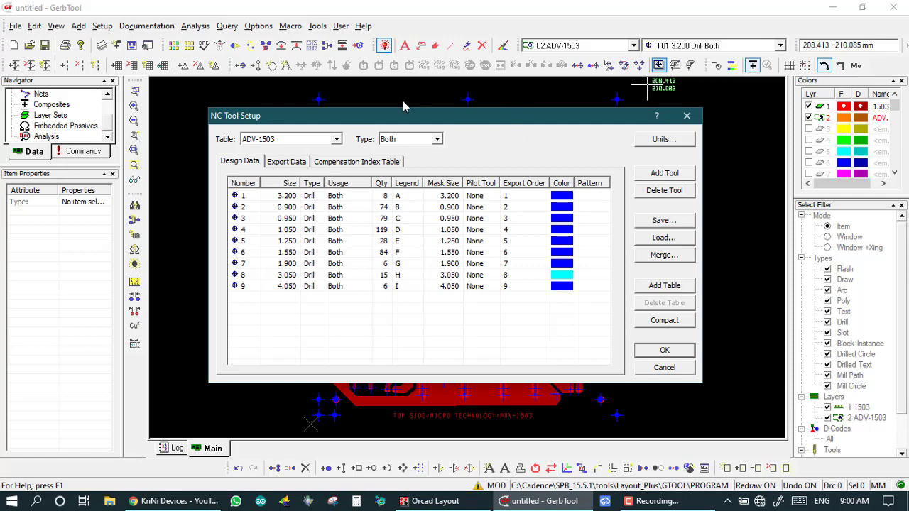
Set the sizes of tools 1 to 4 in the NC tool table to 3.35, 1.05, 1.1 and 1.2
double_click(283, 197)
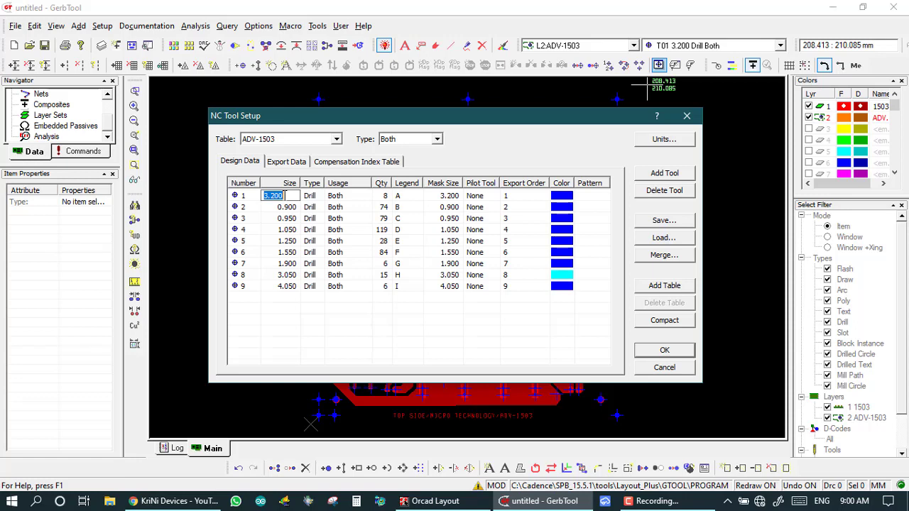
text(3.35)
click(287, 208)
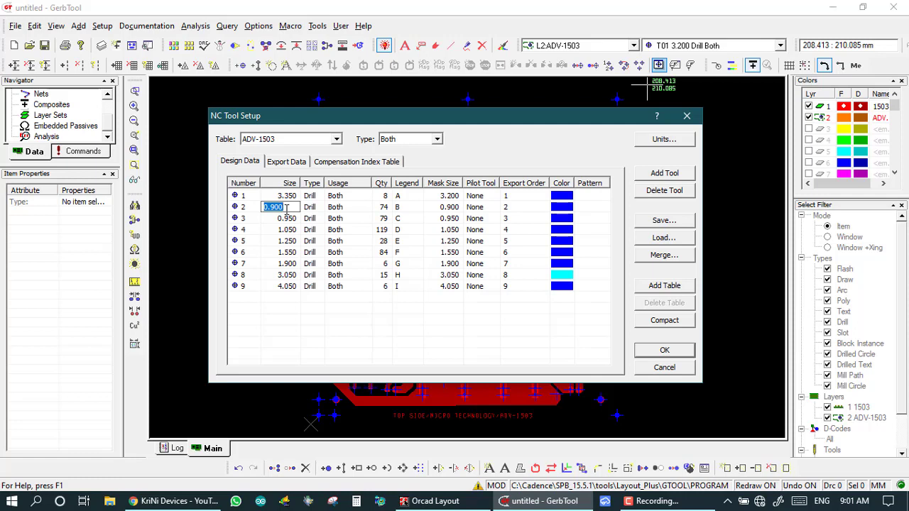
text(1.05)
click(282, 220)
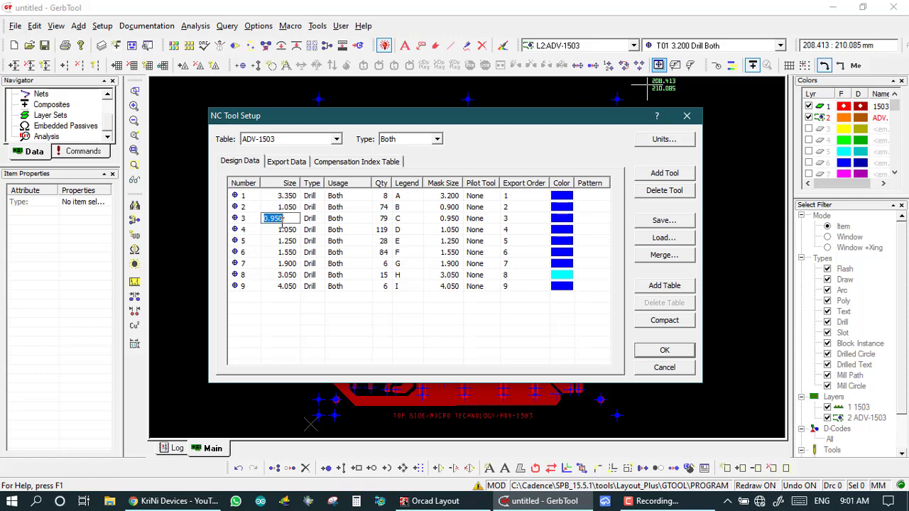
text(1.1)
click(281, 229)
text(1)
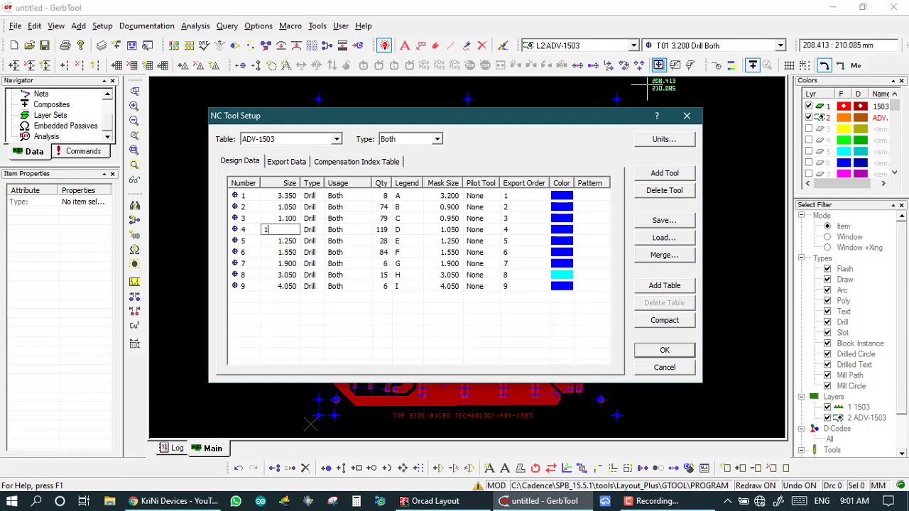
Set the sizes of tools 5, 6 and 7 to 1.4, 1.7 and 2.05
click(287, 242)
text(1.4)
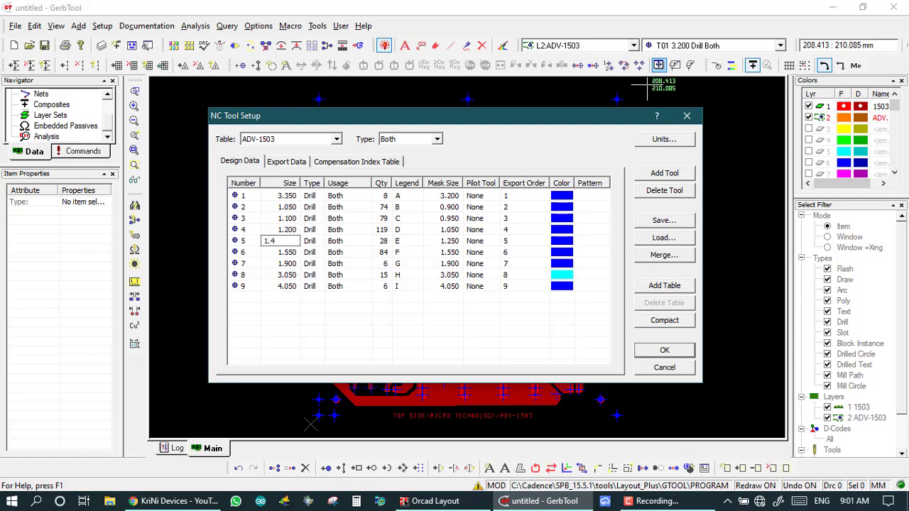
key(Return)
click(292, 253)
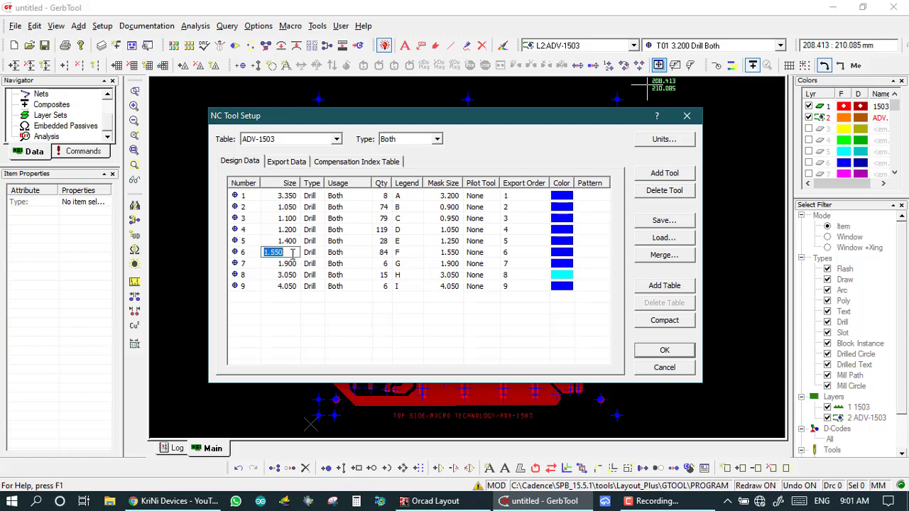
text(1.7)
key(Return)
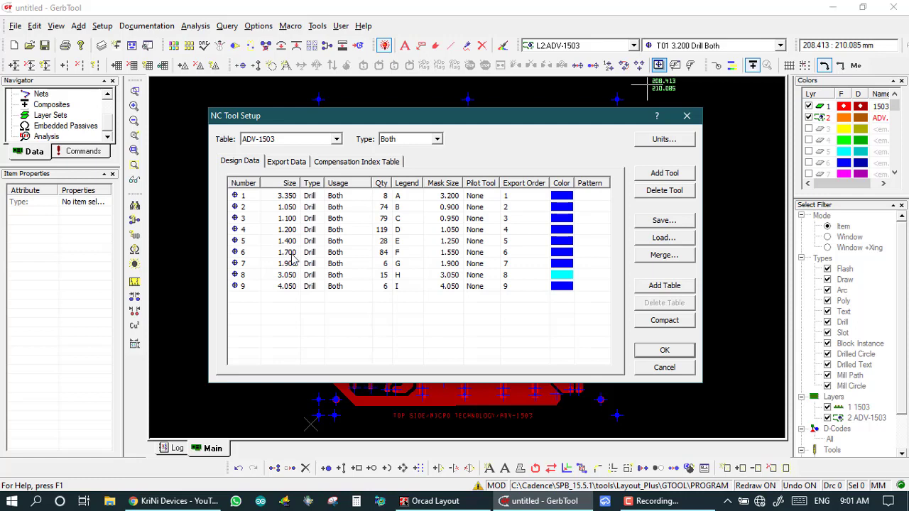
click(290, 264)
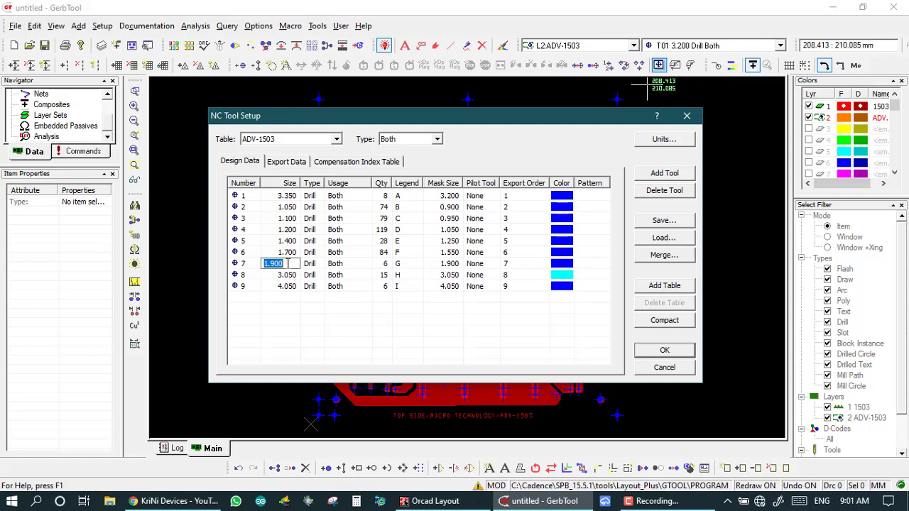
text(2.05)
Set the size of tool 8 to 3.2 and the size of tool 9 to 4.2
click(285, 275)
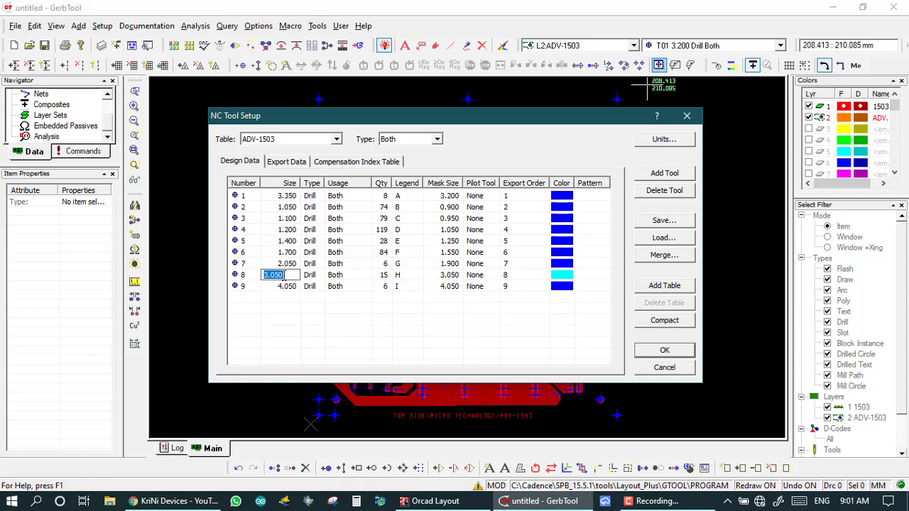
text(3.2)
key(Return)
click(282, 287)
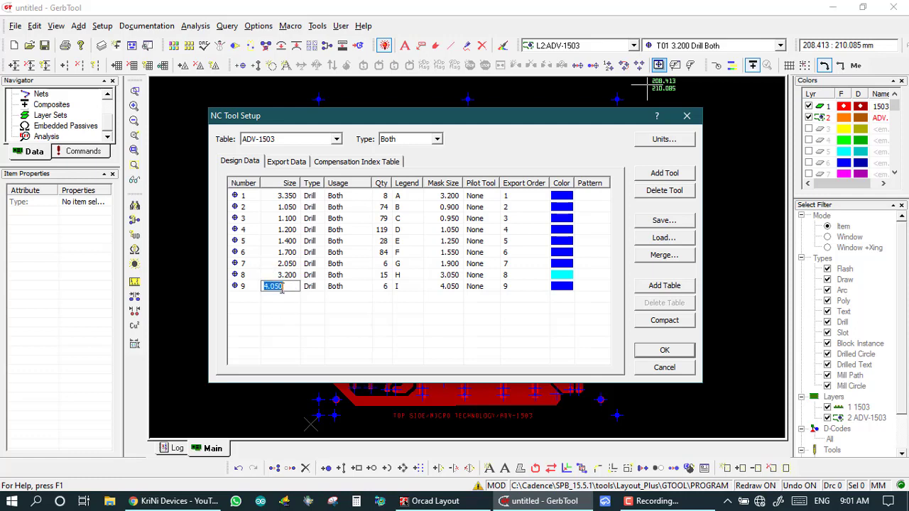
text(4.2)
click(260, 344)
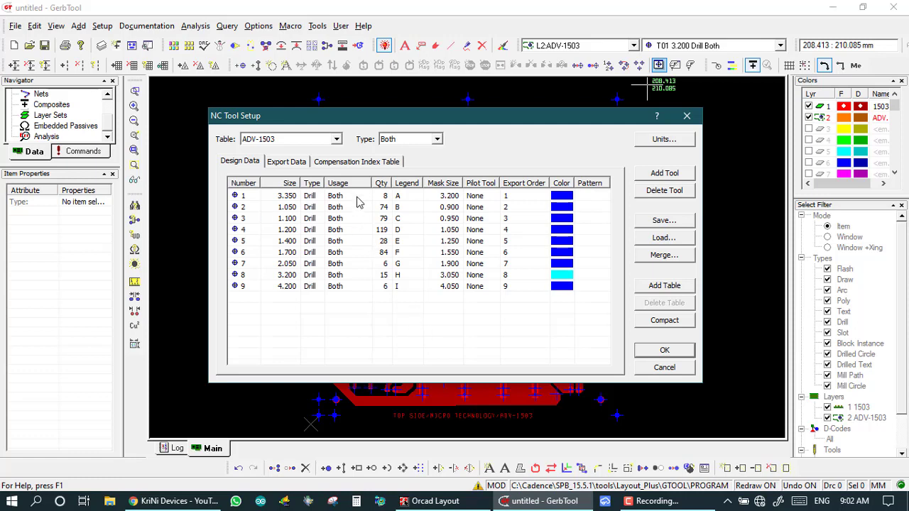
click(314, 201)
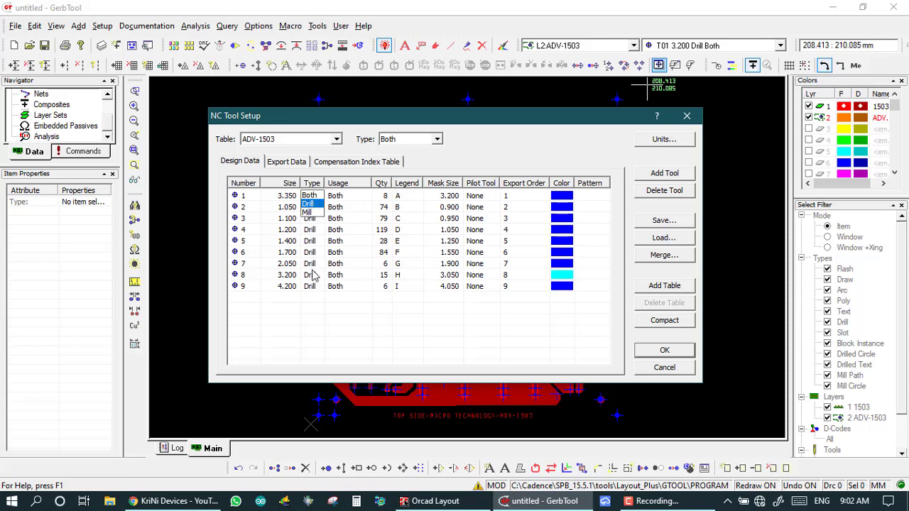
click(311, 315)
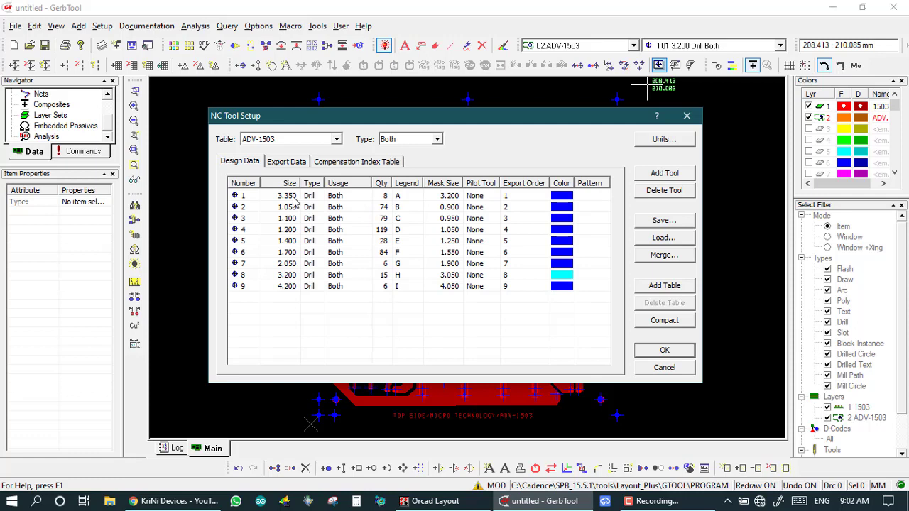
Set the color of all NC tools to magenta, recolor tool 1 blue, and apply the tool table changes
right_click(565, 186)
click(587, 192)
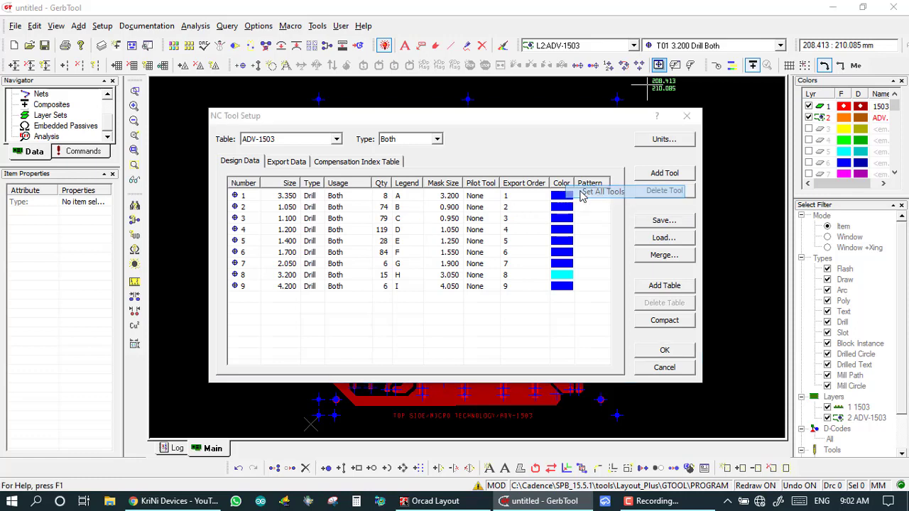
click(554, 209)
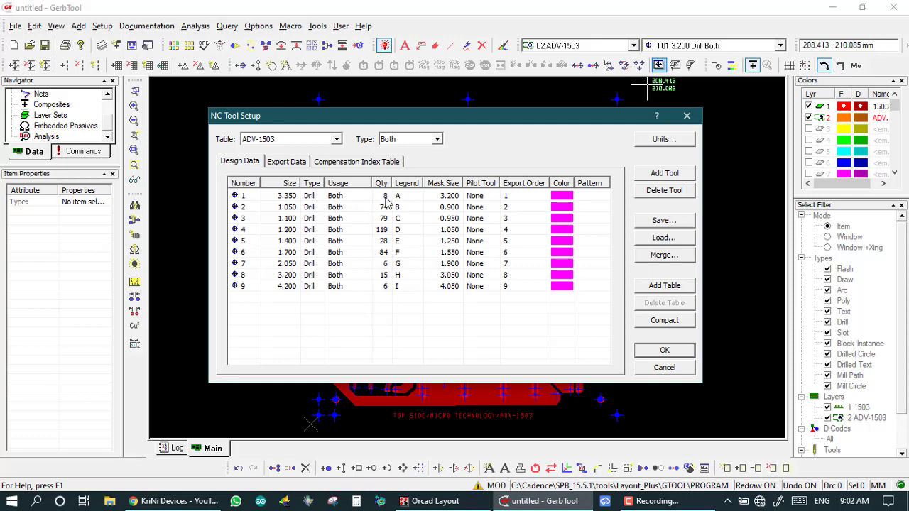
click(567, 196)
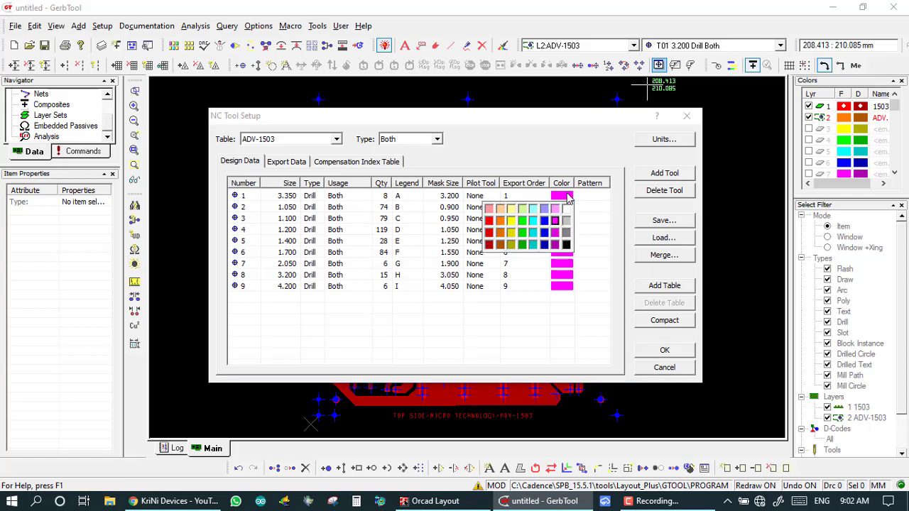
click(545, 221)
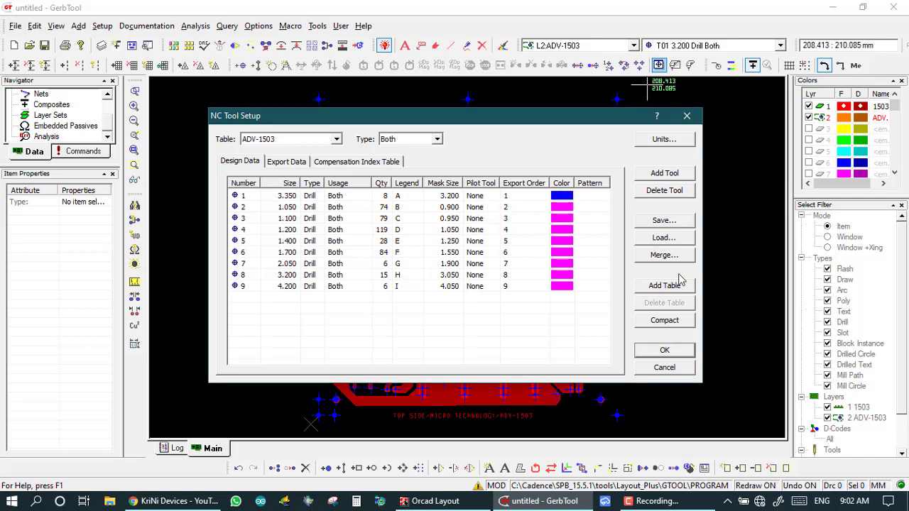
click(665, 353)
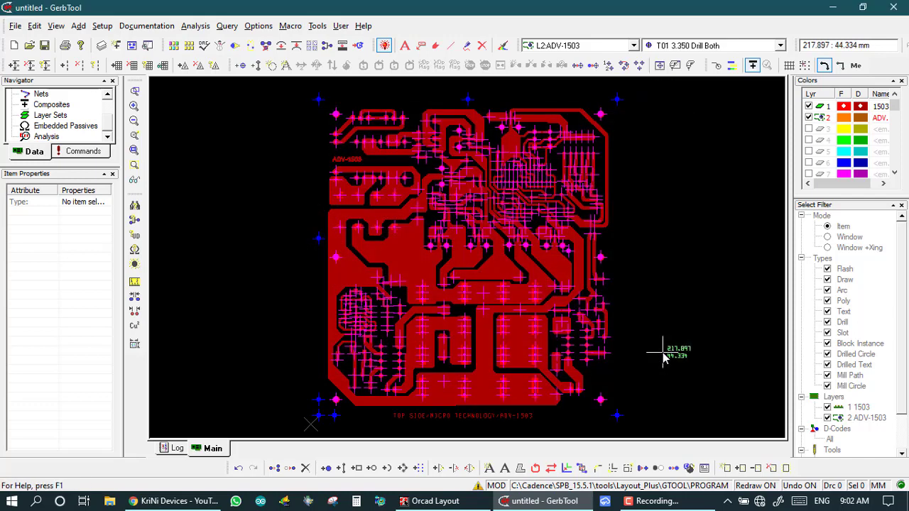
Hide layer 1 (1503) so that only the drill layer ADV-1503 is displayed, and view all its holes
click(808, 106)
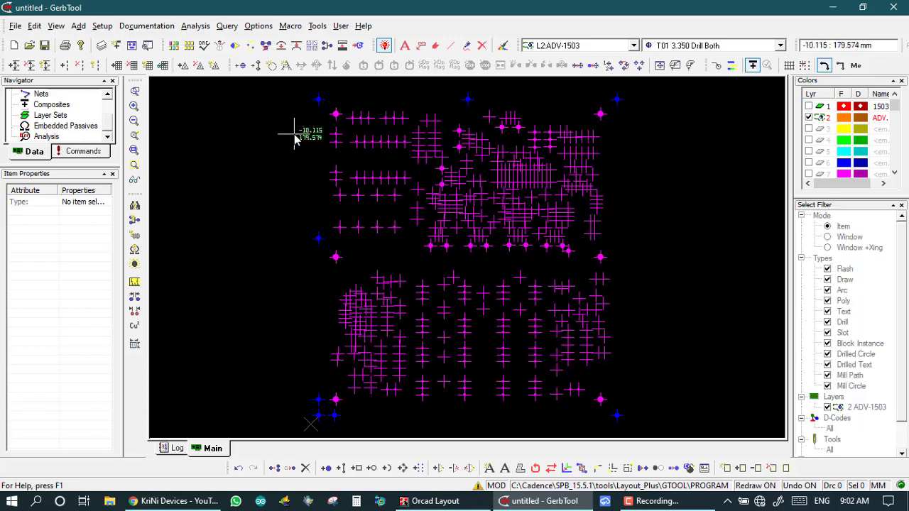
key(w)
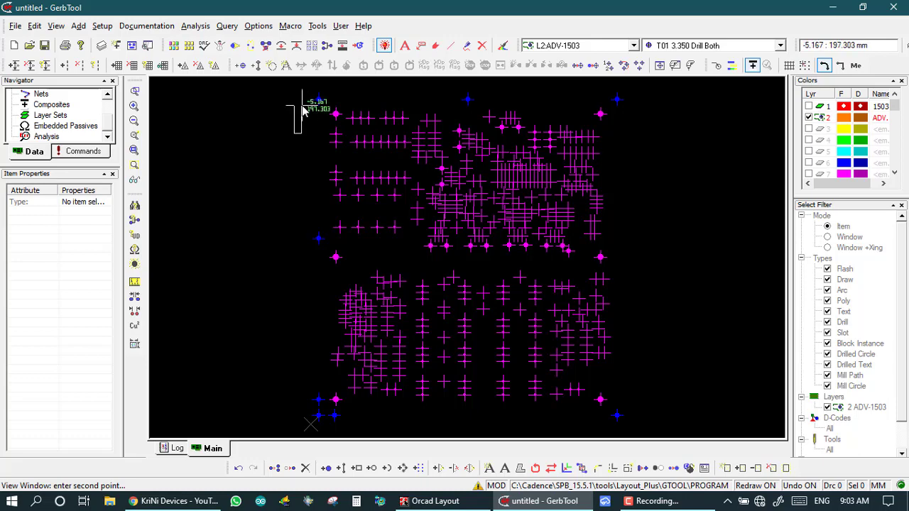
click(302, 106)
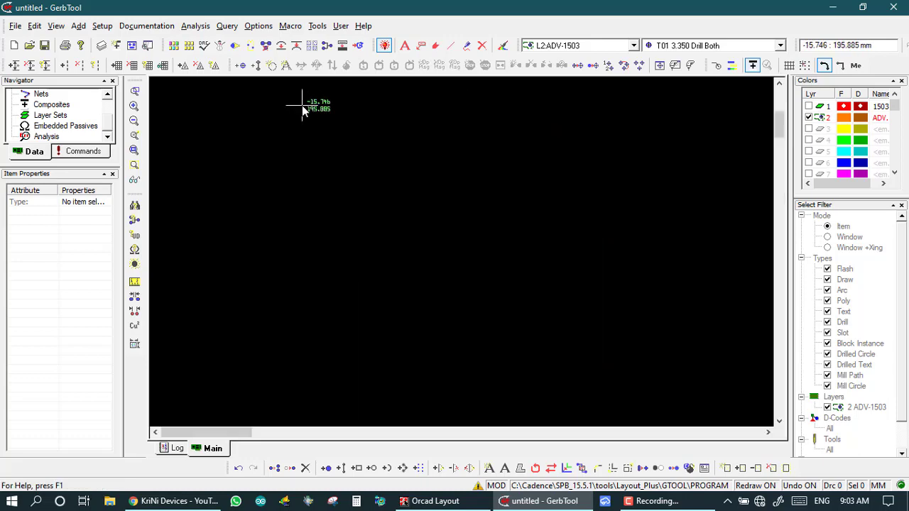
key(a)
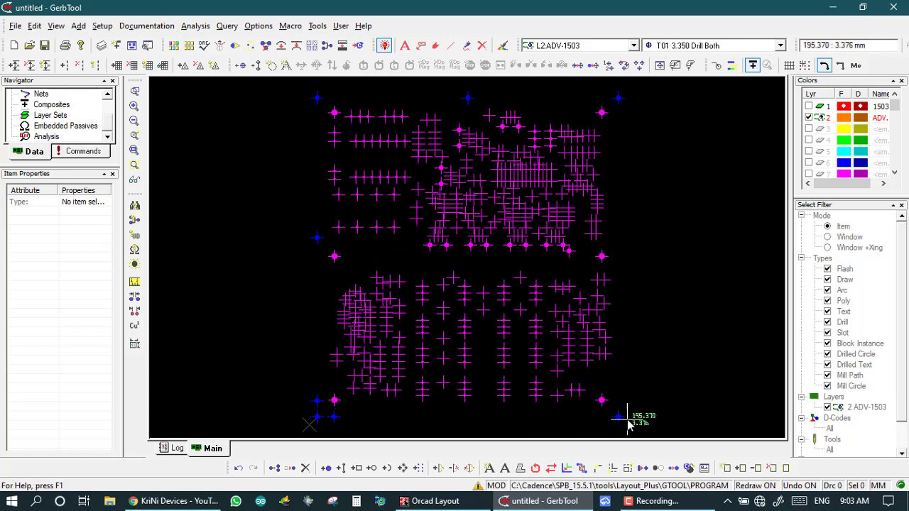
Set tool 1 to magenta and tool 4 to blue in the NC tool table and apply the changes
click(661, 65)
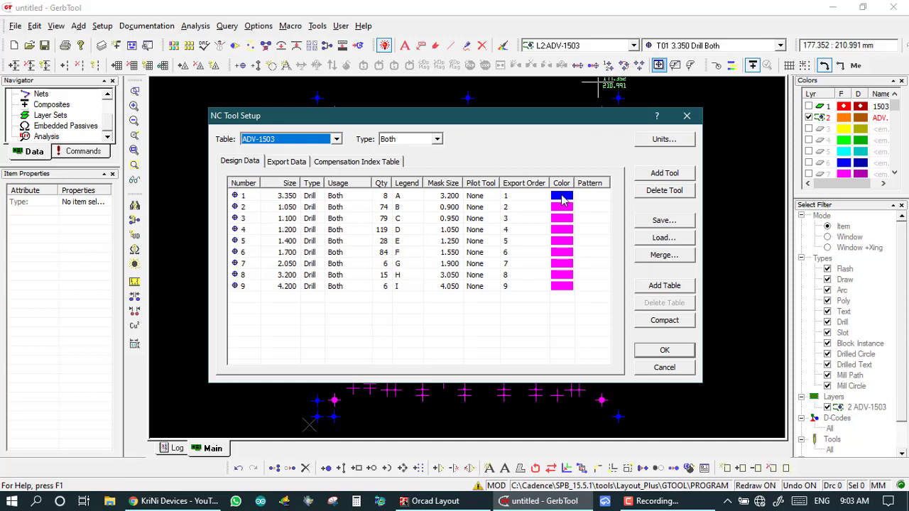
click(562, 198)
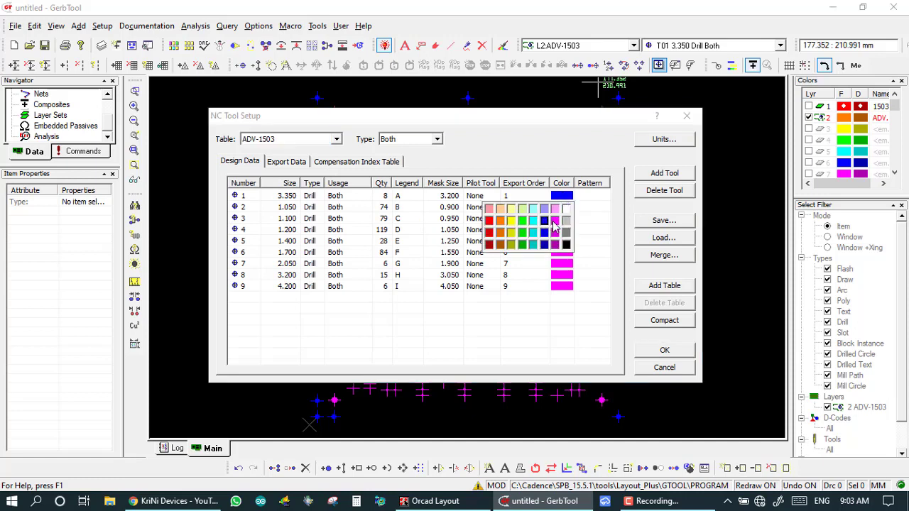
click(555, 221)
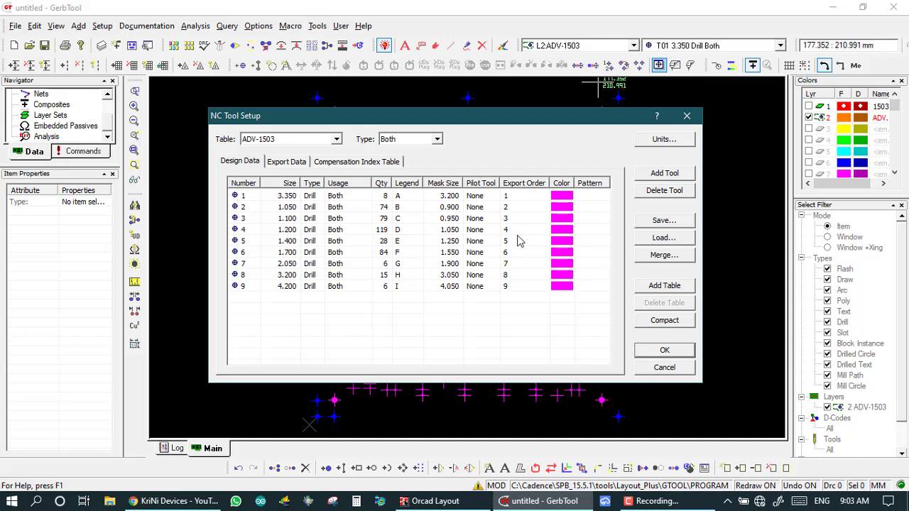
click(562, 233)
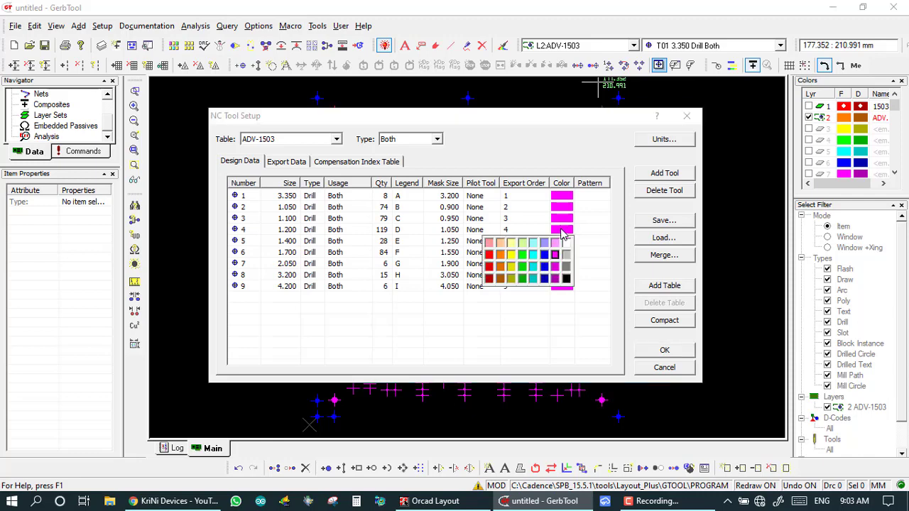
click(545, 254)
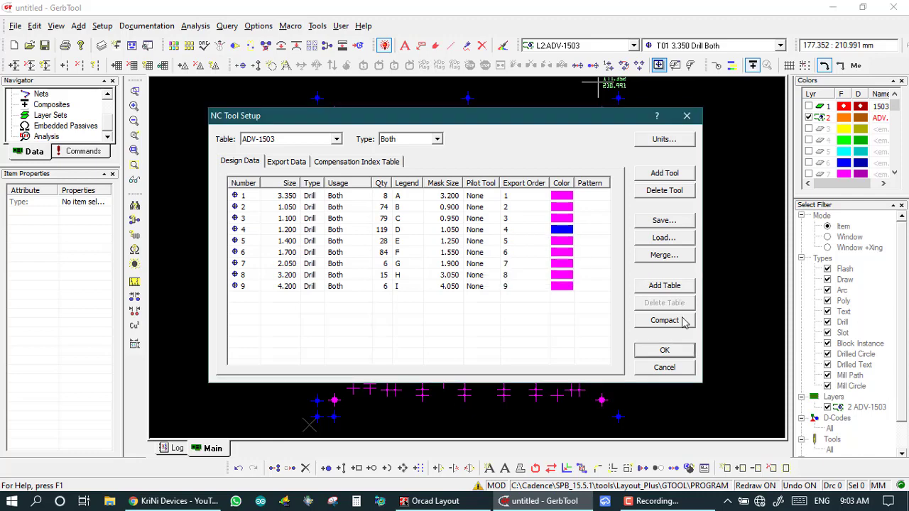
click(667, 351)
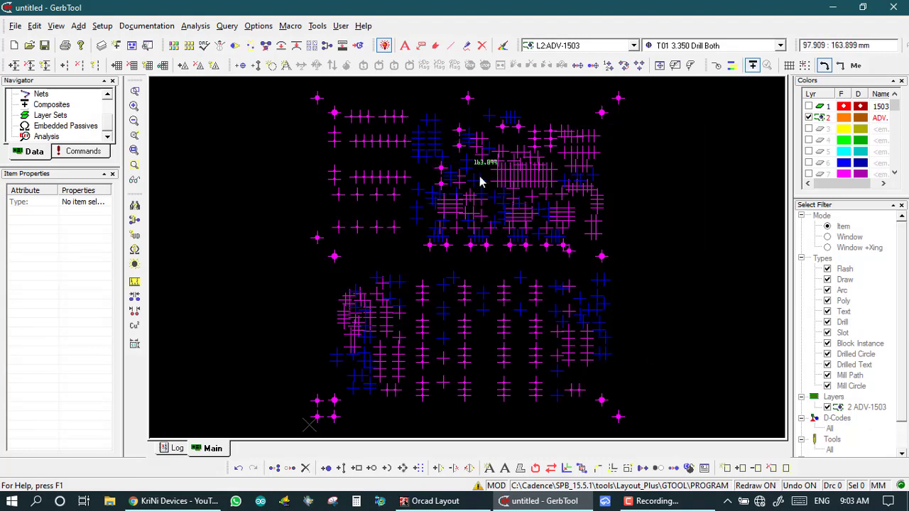
Examine up close the blue tool 4 holes among the magenta holes in the upper middle of the board
click(410, 125)
click(508, 214)
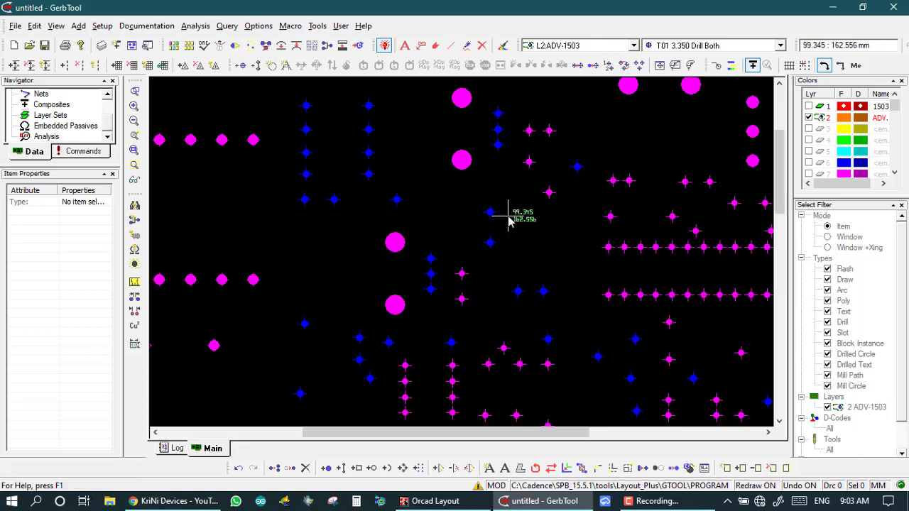
key(Home)
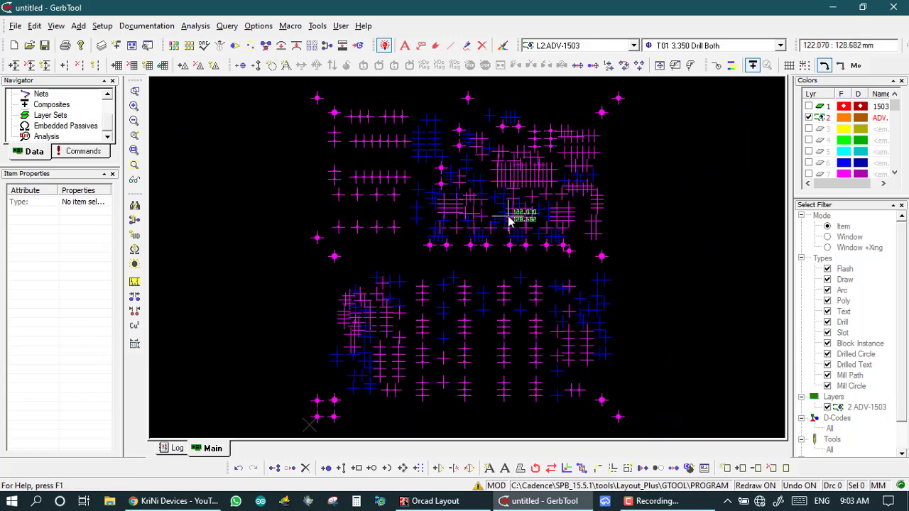
Review the drill sizes, quantities and colors in the NC tool table and close it without changes
click(658, 65)
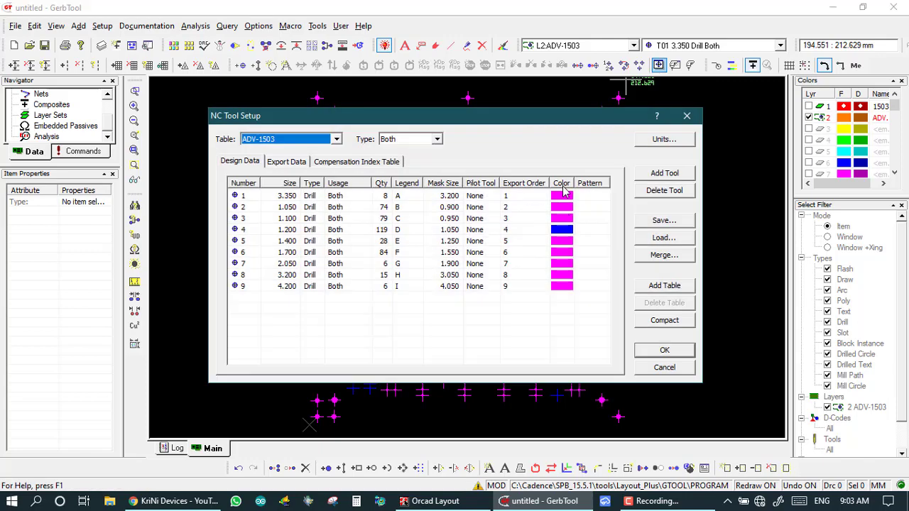
click(398, 308)
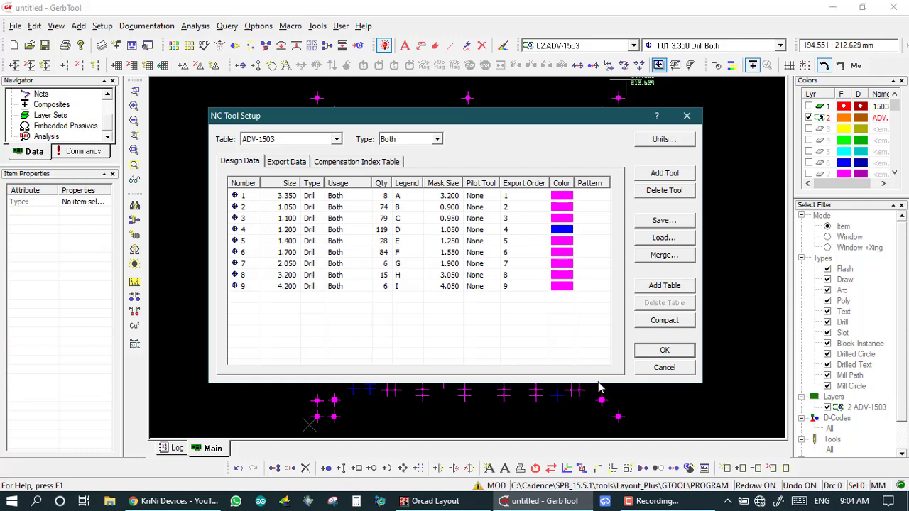
click(664, 368)
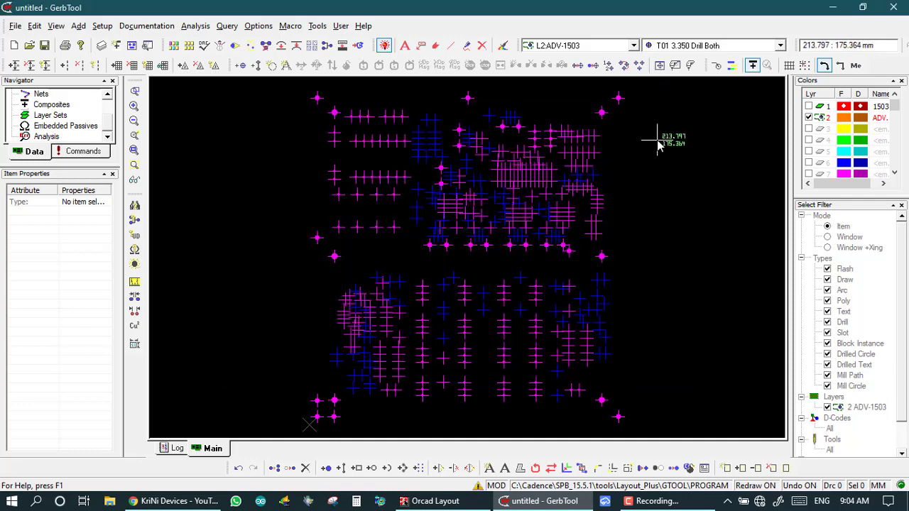
Start changing NC tools and restrict the selection filter to tool 2 (1.050) only
click(579, 65)
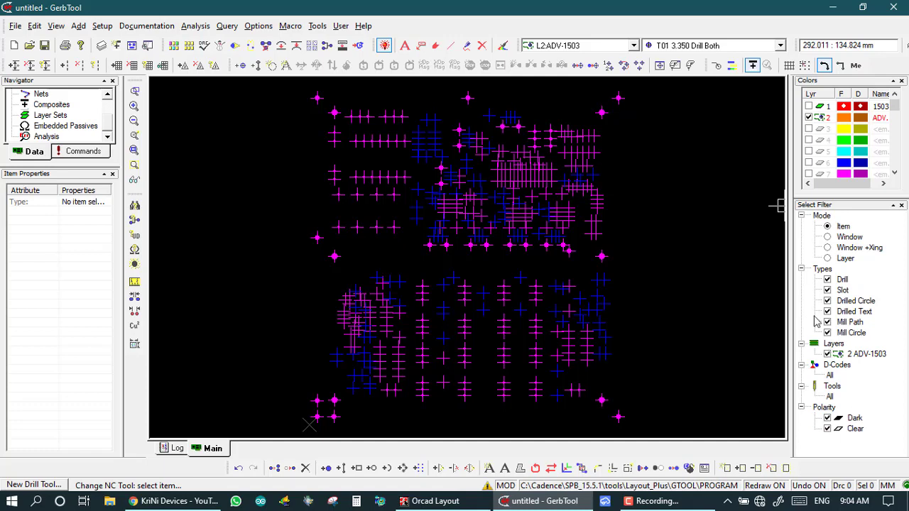
click(832, 387)
double_click(832, 396)
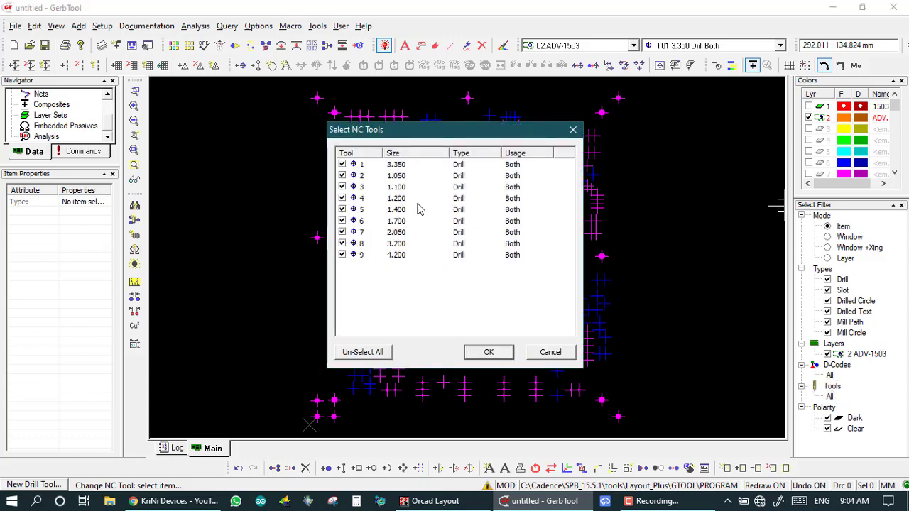
click(359, 354)
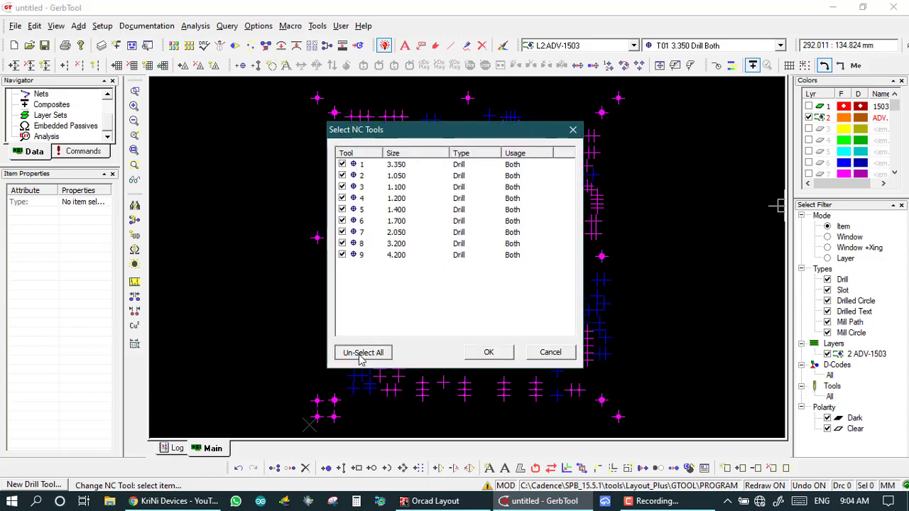
click(342, 175)
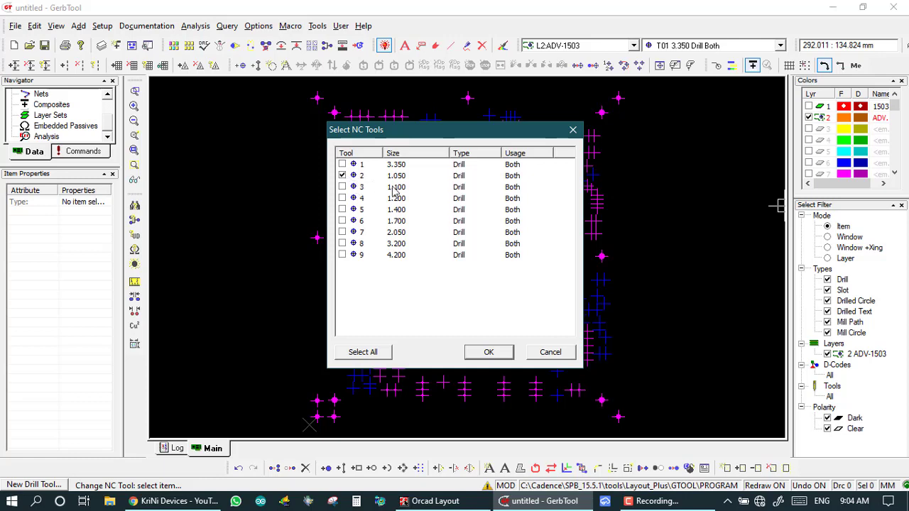
click(490, 353)
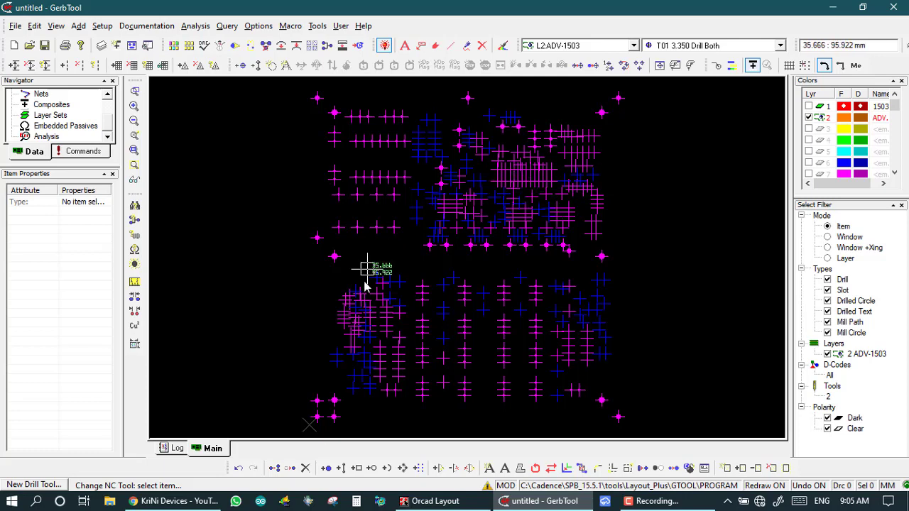
Try deleting the tool 2 holes inside a Window +Xing selection across the board, and decline the deletion
click(305, 468)
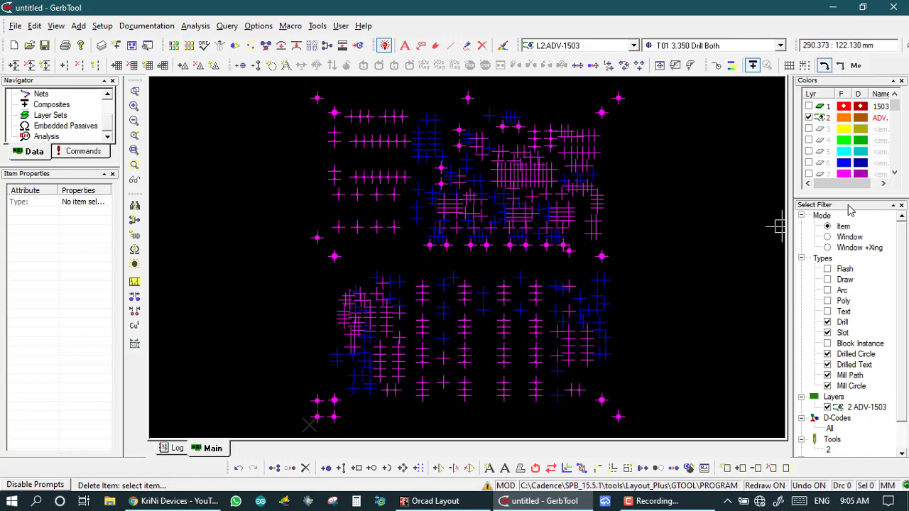
click(827, 248)
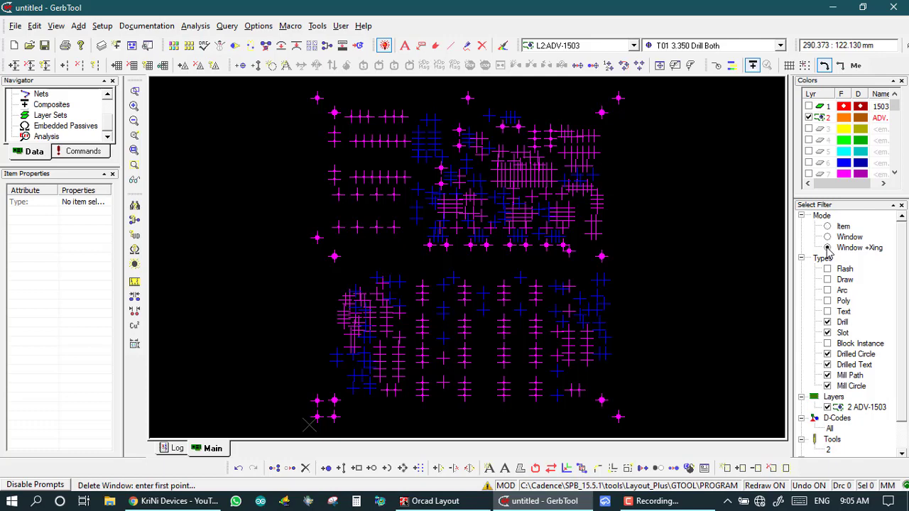
click(310, 126)
click(587, 308)
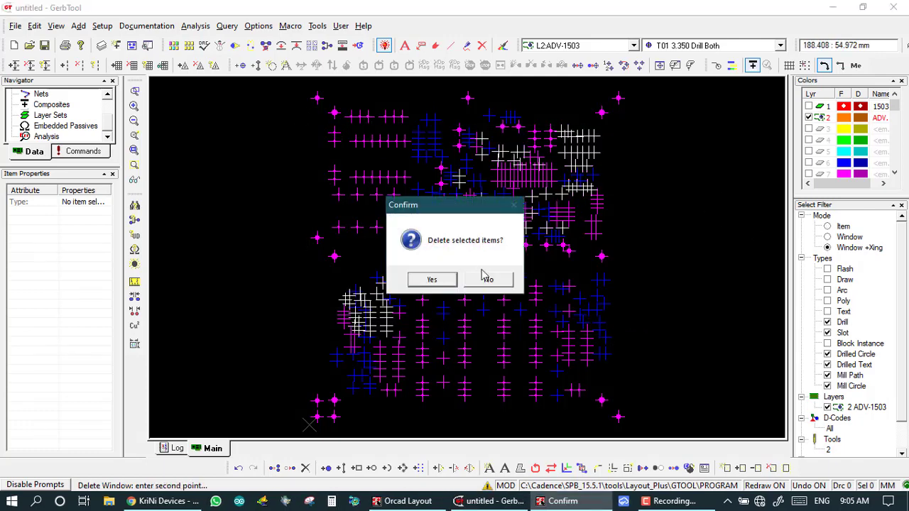
drag(455, 208, 245, 262)
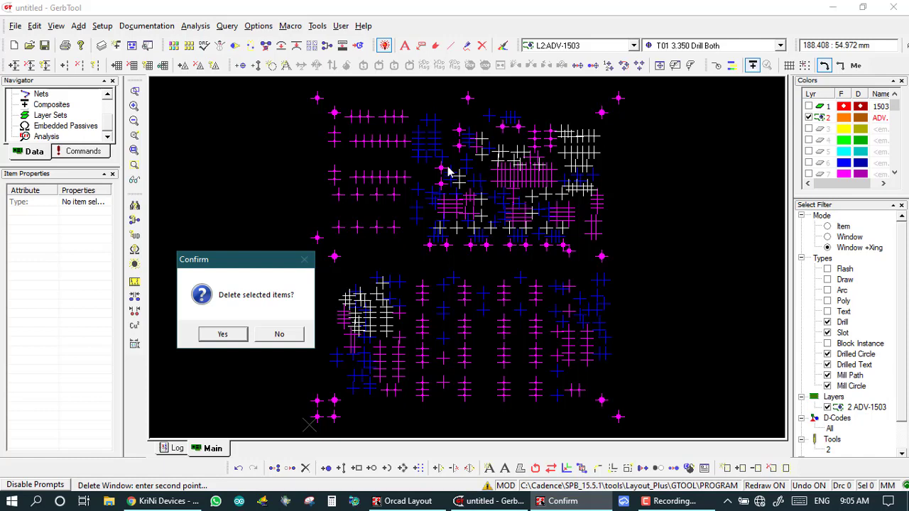
click(279, 335)
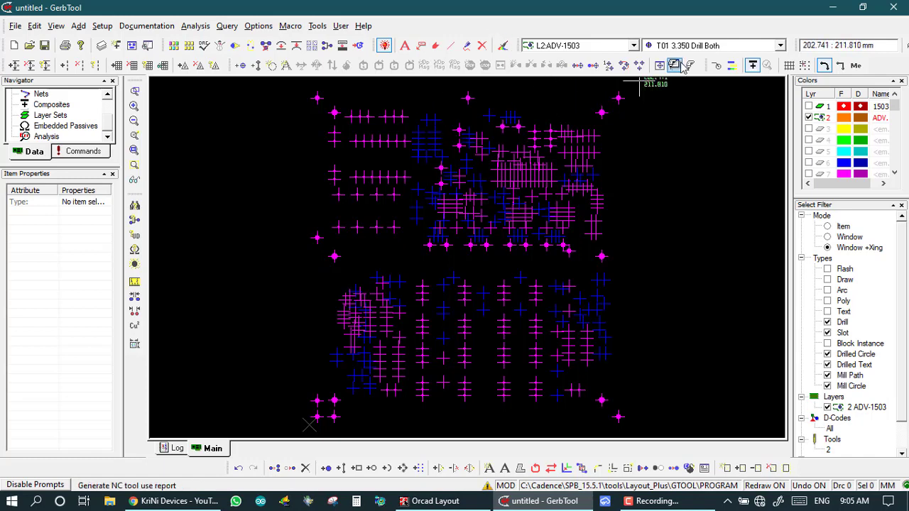
Change all tool 2 holes on the whole board to tool T03 (1.100) using a Window +Xing selection
click(575, 65)
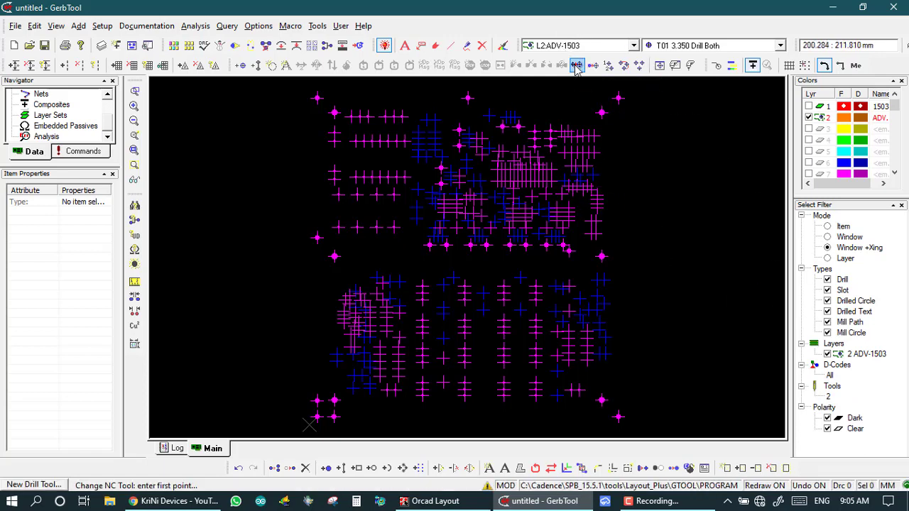
click(398, 119)
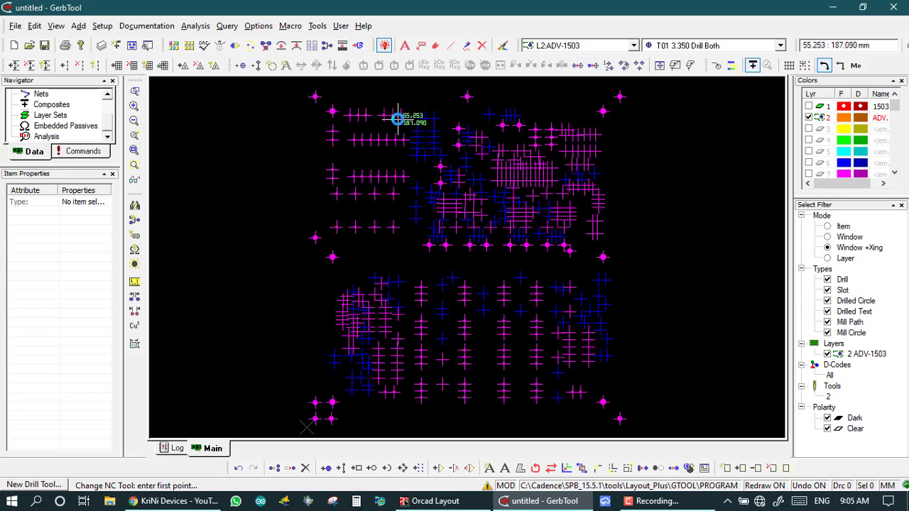
click(293, 86)
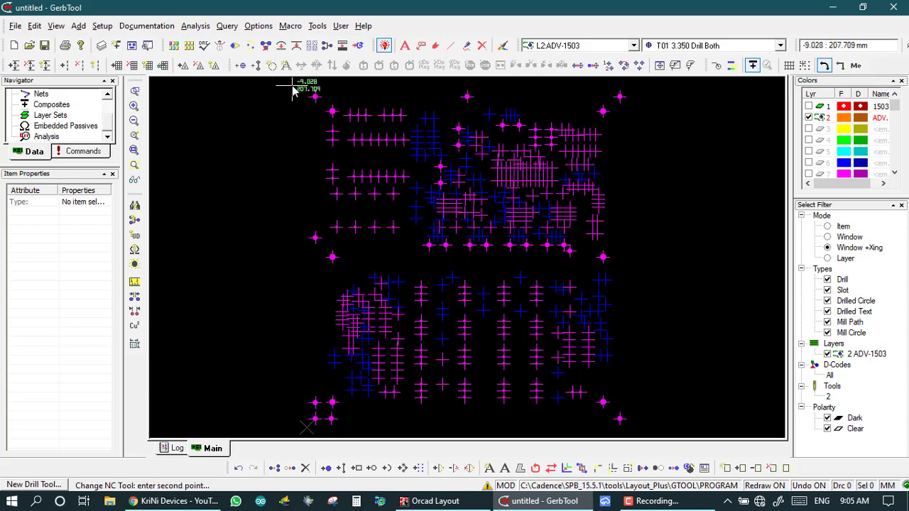
click(637, 431)
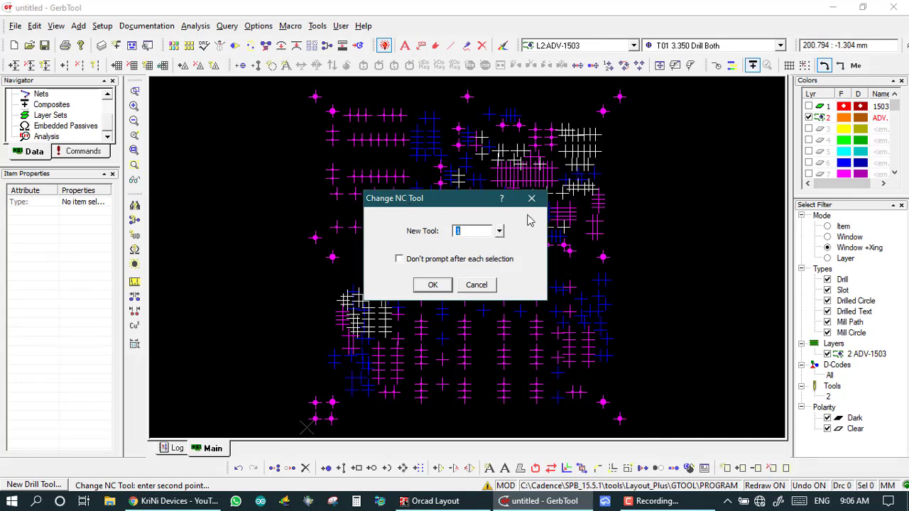
click(500, 231)
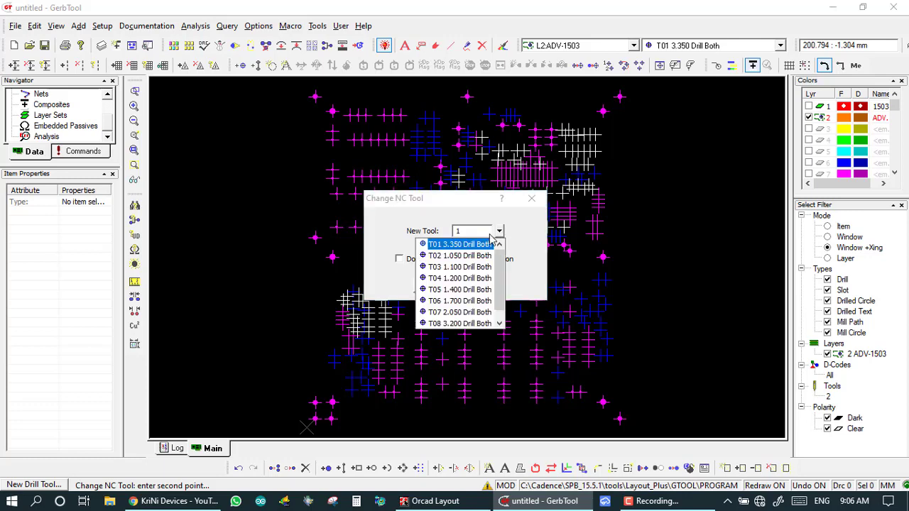
click(460, 267)
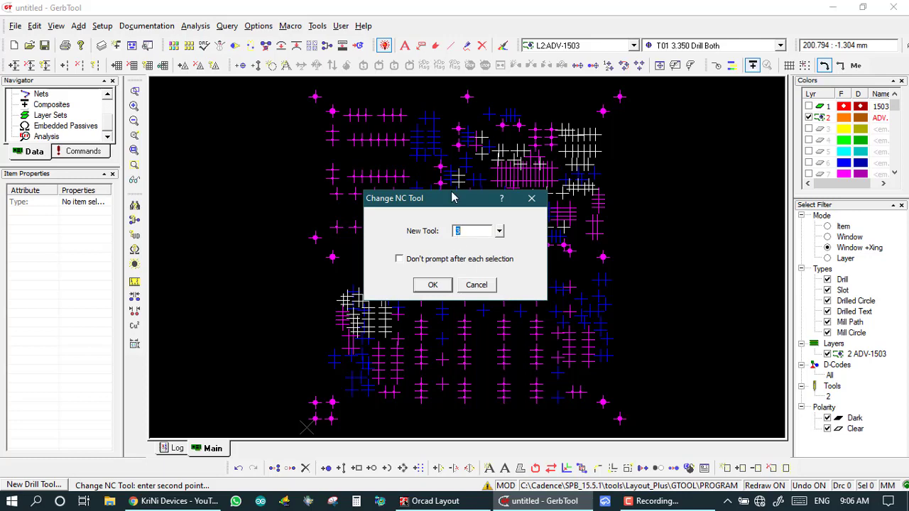
click(434, 284)
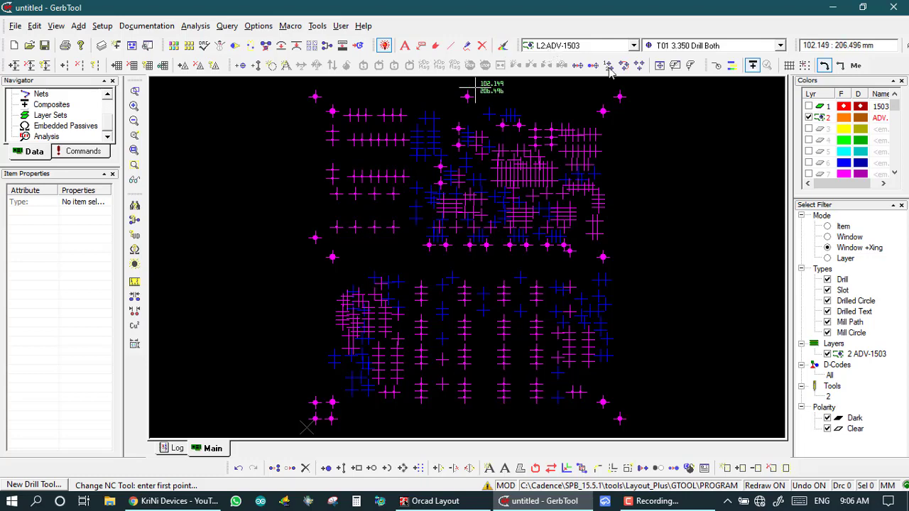
Check the NC tool table, compact it to remove unused tools, and save the changes including the new export order
click(660, 66)
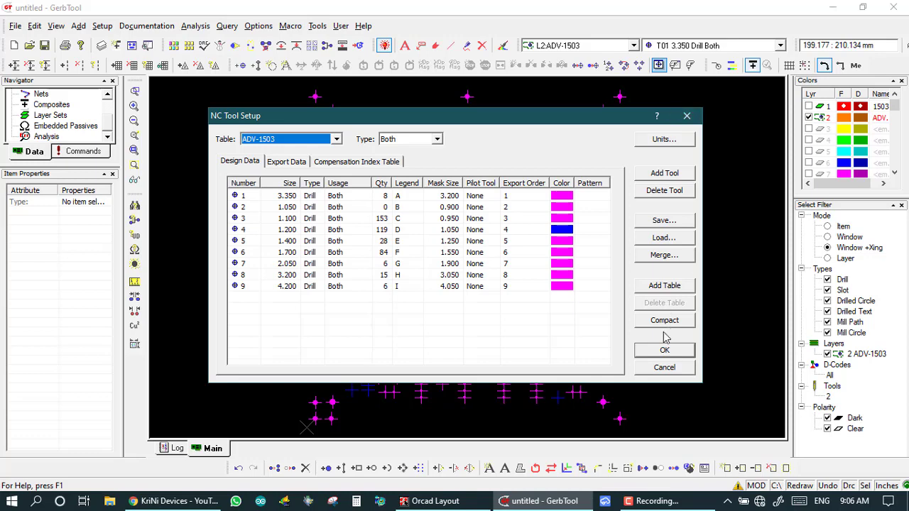
click(658, 355)
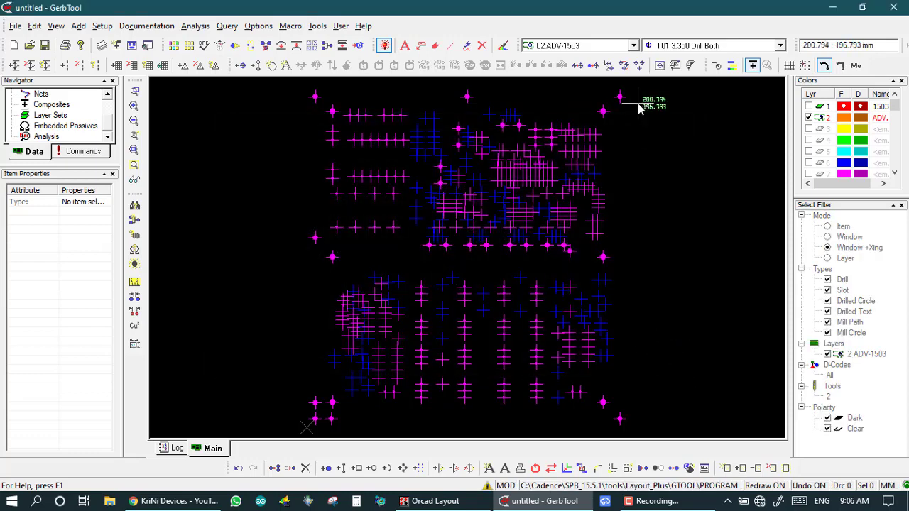
click(659, 64)
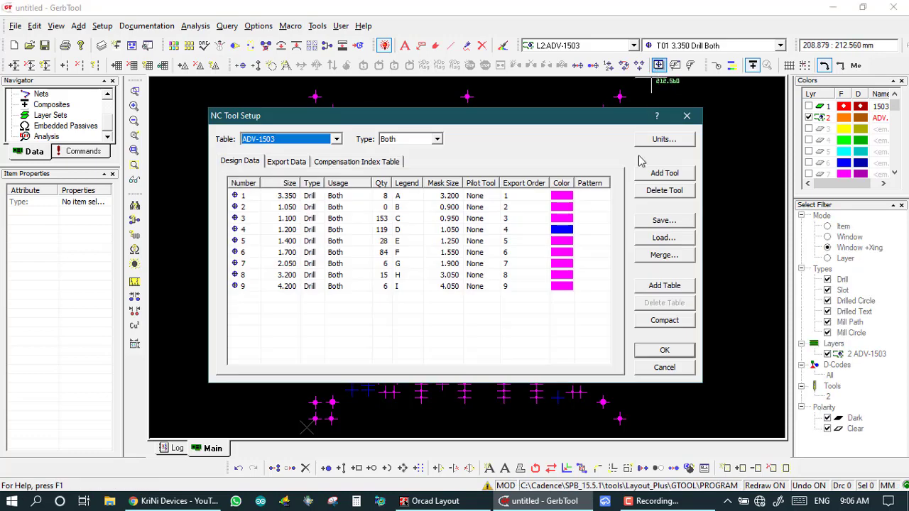
click(652, 323)
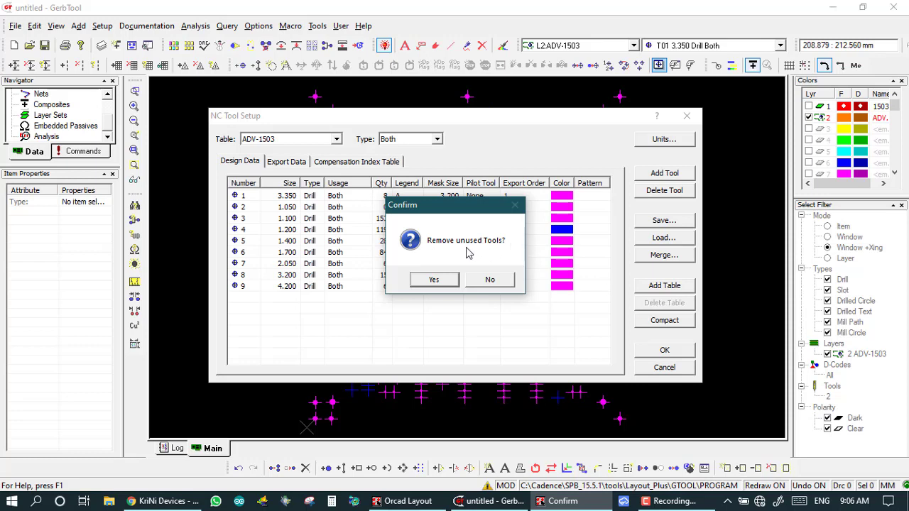
drag(457, 206, 619, 258)
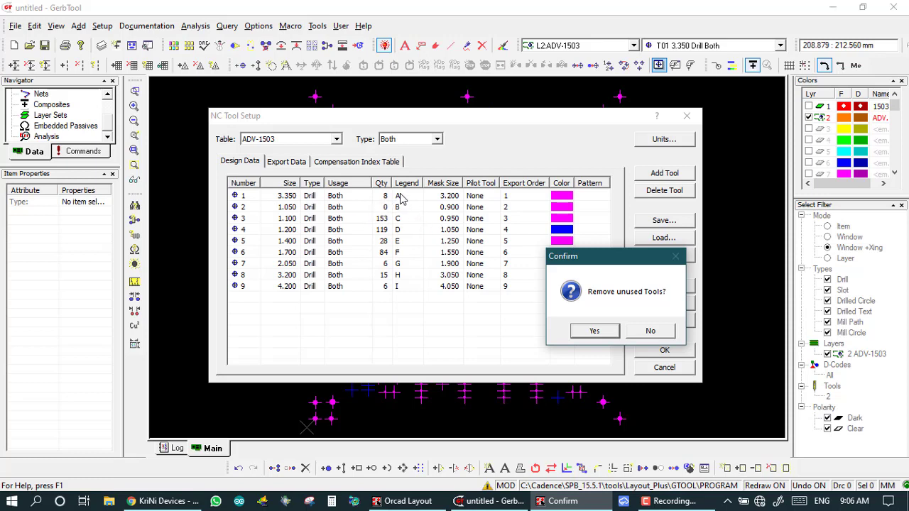
click(594, 332)
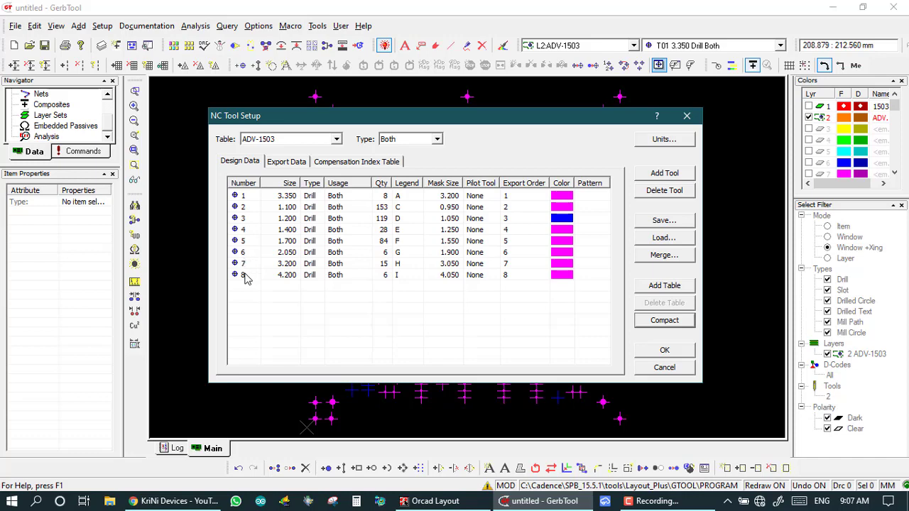
click(671, 350)
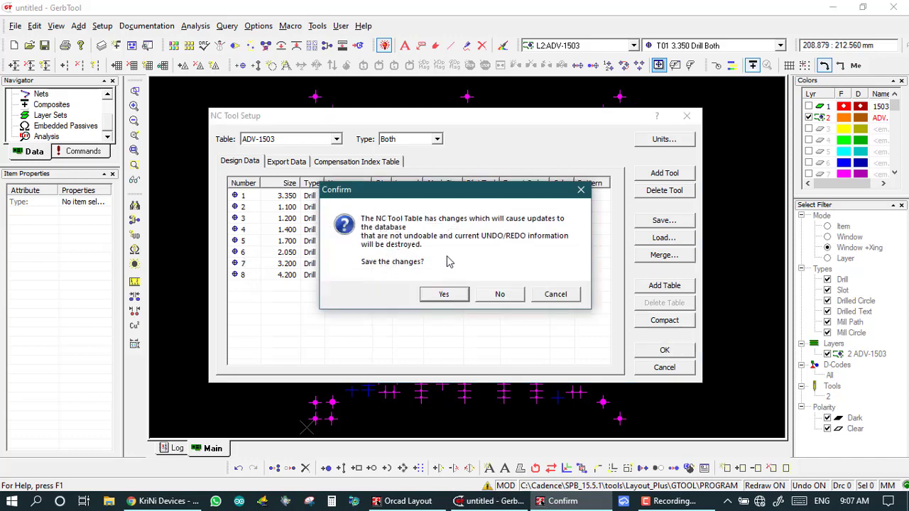
click(435, 294)
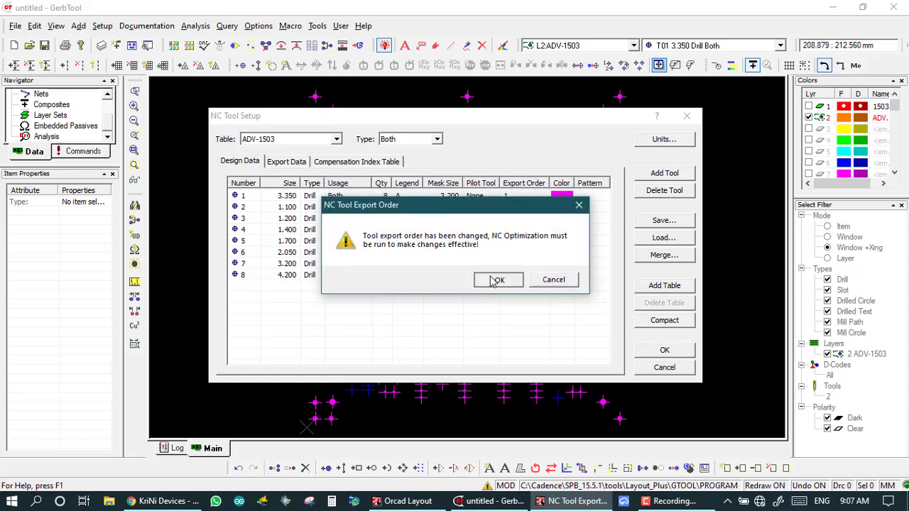
click(496, 280)
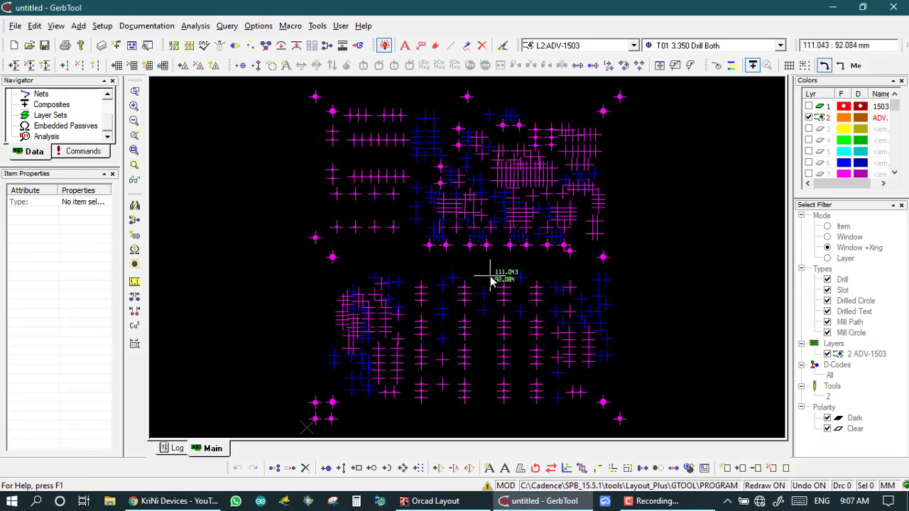
Review the compacted NC tool table, then show layer 1 (1503) and examine the holes over the copper in the board's upper right area
click(659, 65)
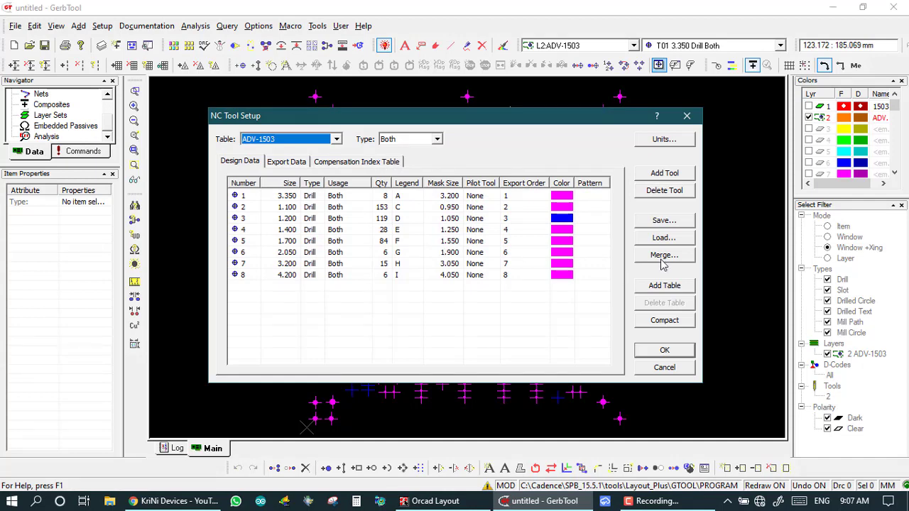
click(653, 350)
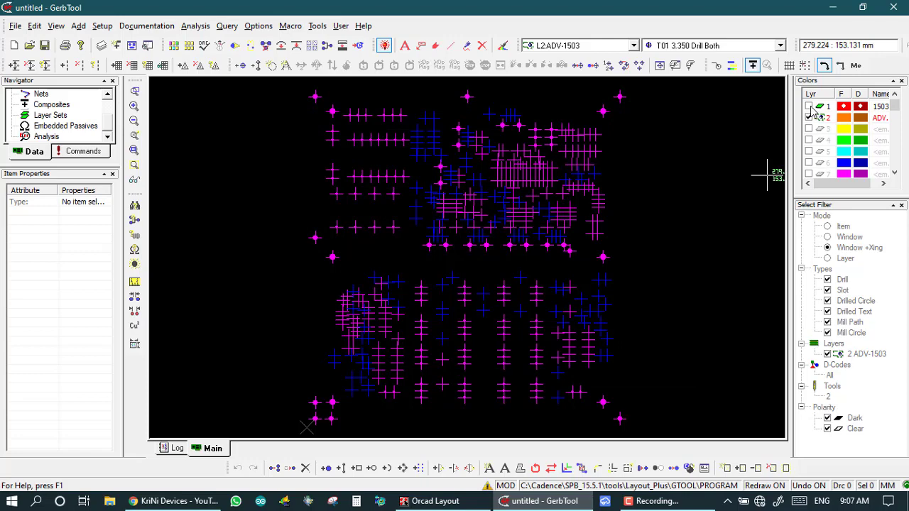
click(808, 106)
click(414, 155)
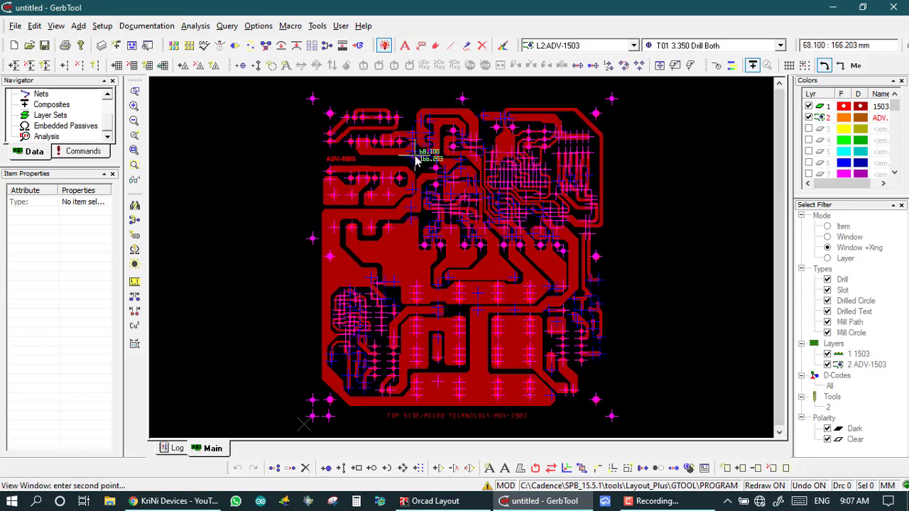
click(700, 250)
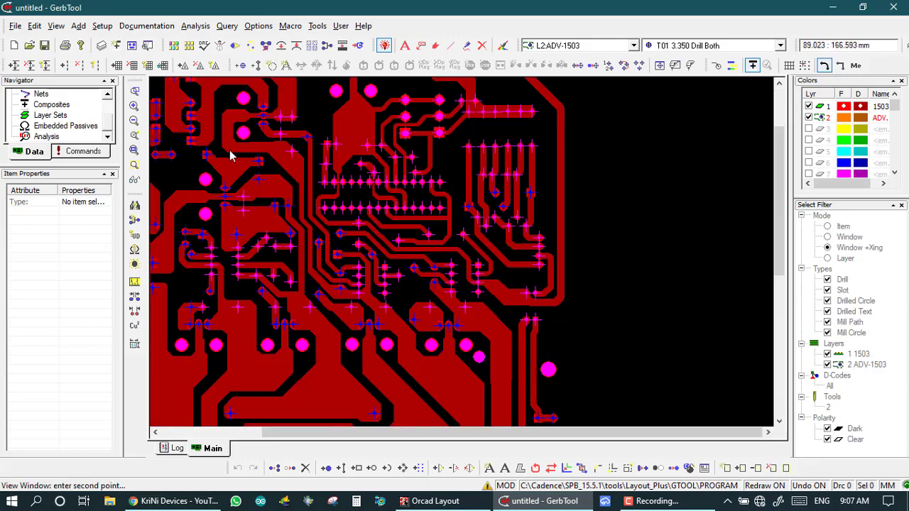
Set the color of all eight drill tools in the NC tool table to blue and save the change
click(659, 64)
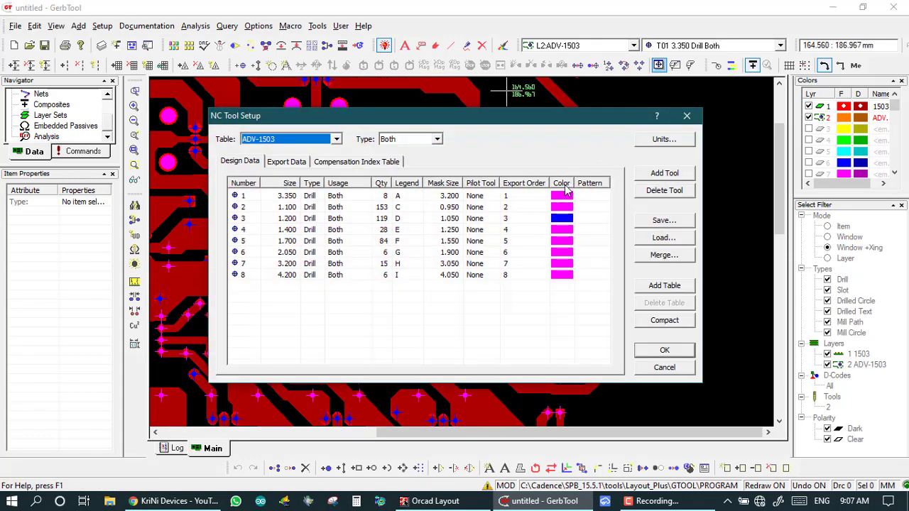
right_click(567, 187)
click(584, 195)
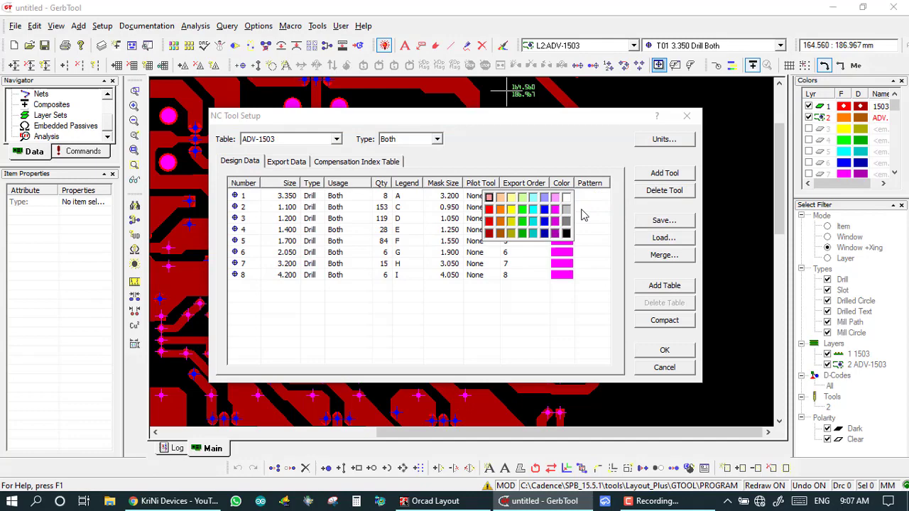
click(545, 210)
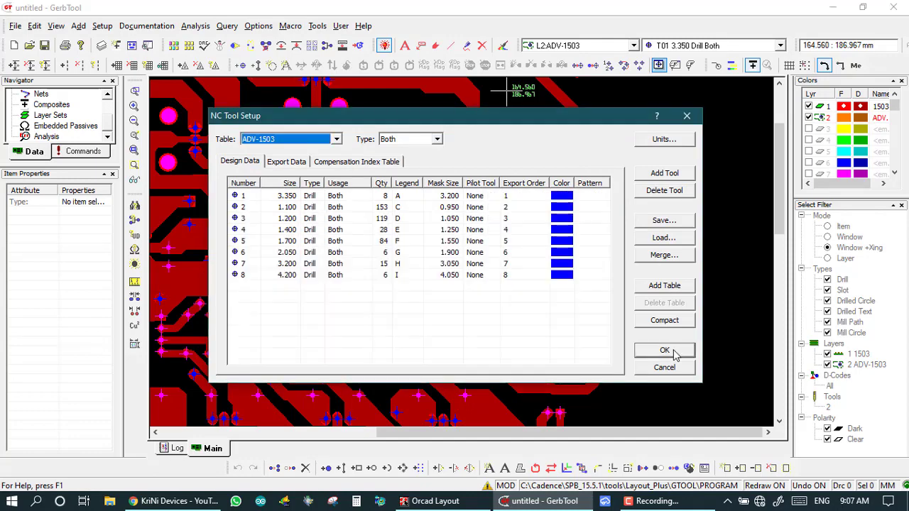
click(675, 351)
key(Home)
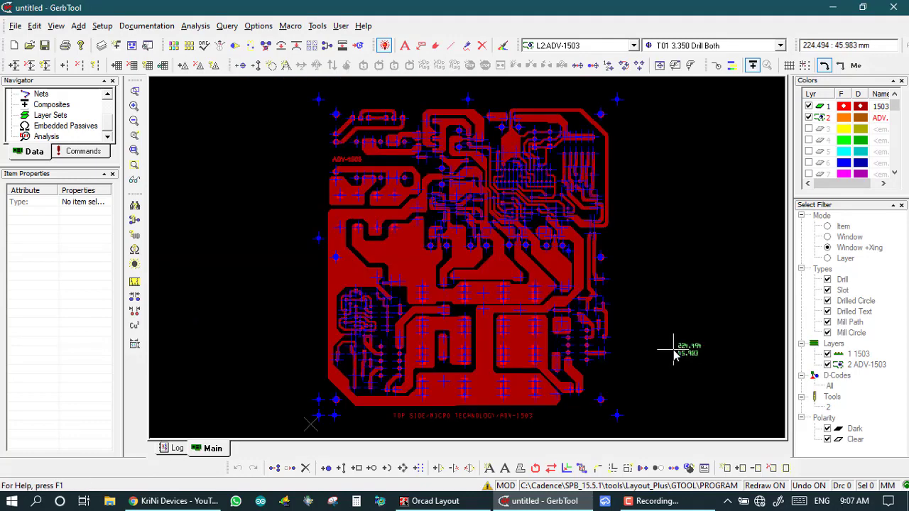
Examine how the drill holes align with the pads around the IC in the board's upper right area
click(504, 148)
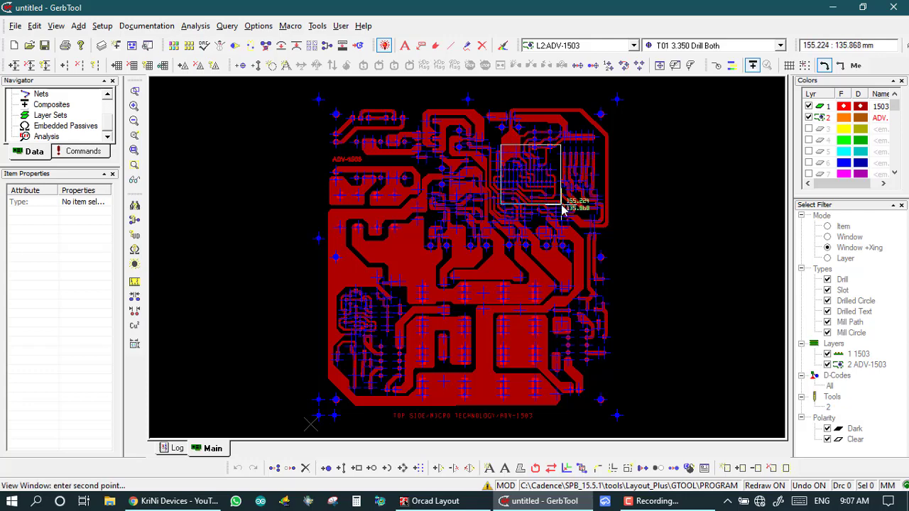
scroll(582, 218, up, 3)
click(345, 158)
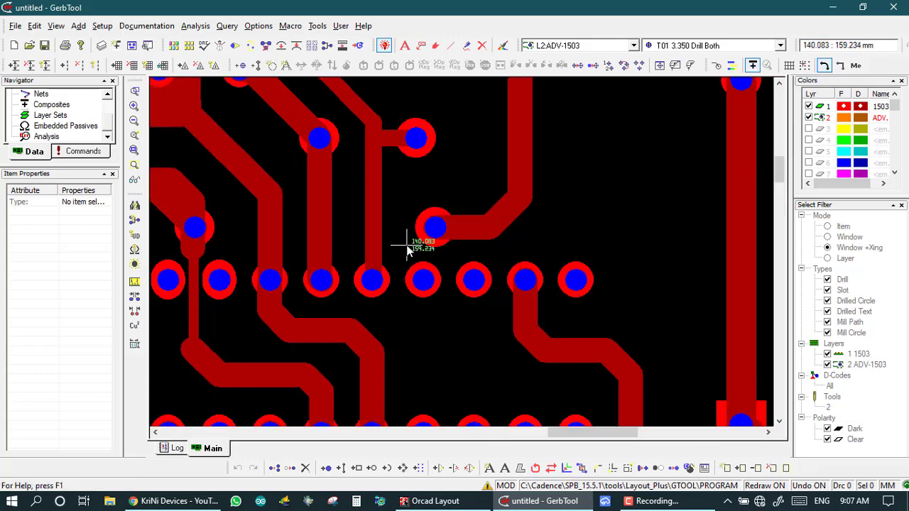
click(384, 235)
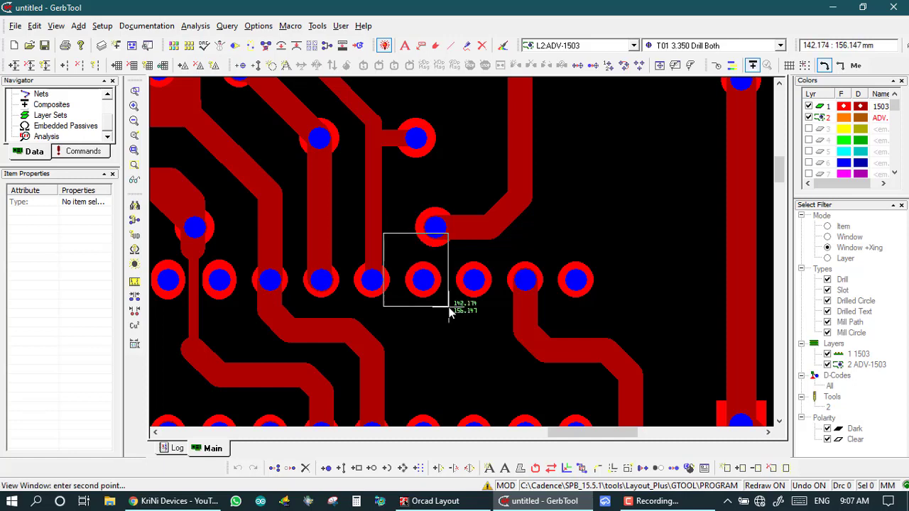
click(450, 311)
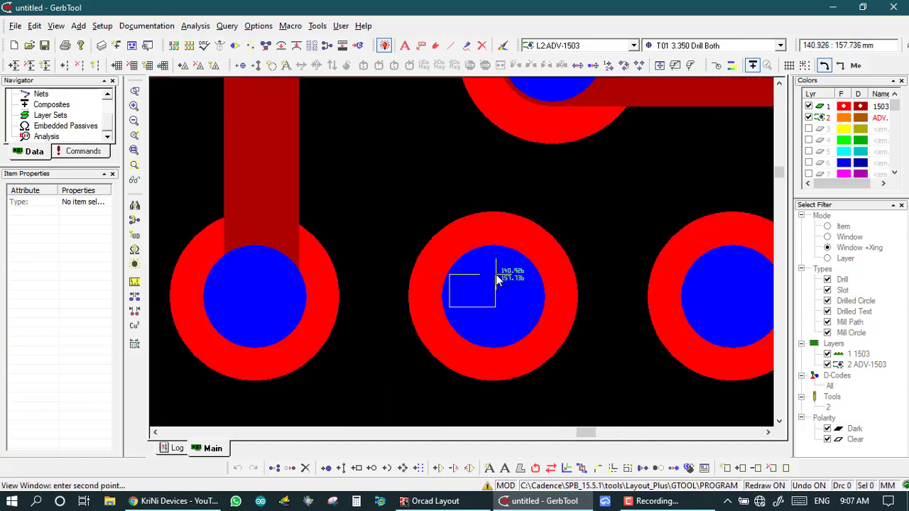
key(Escape)
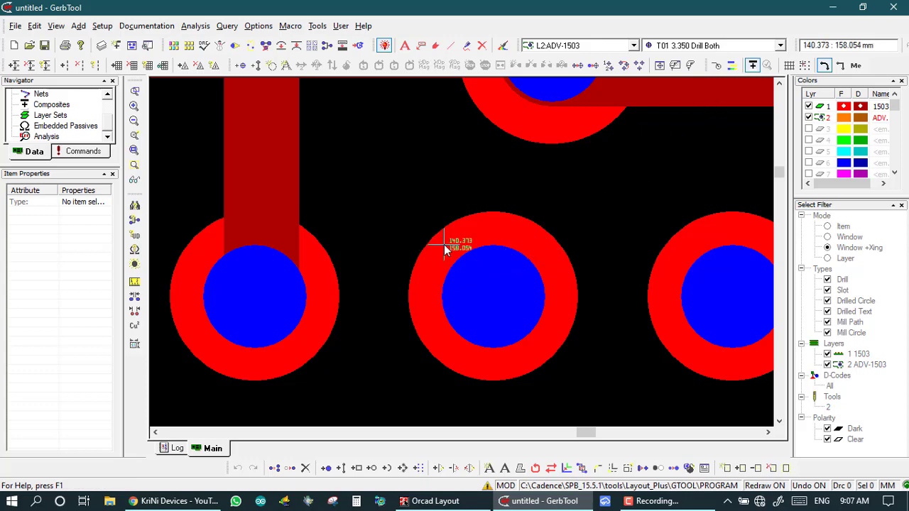
key(Home)
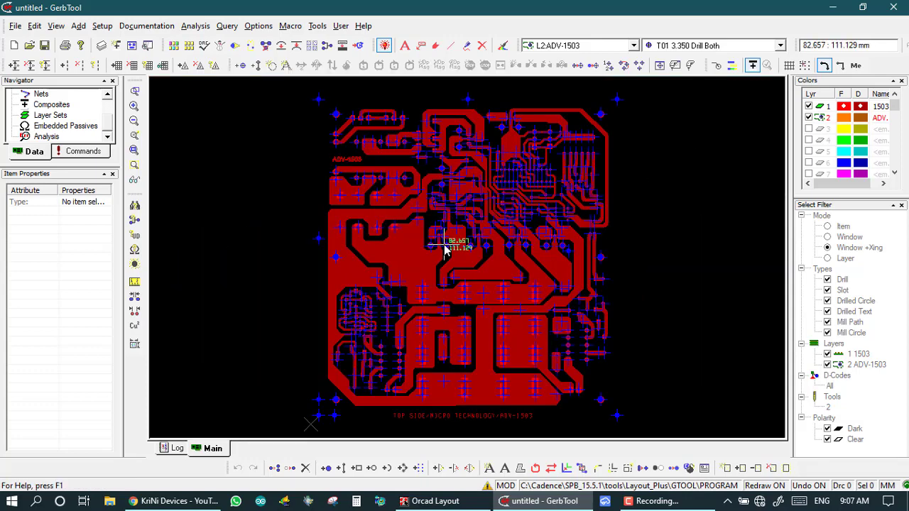
click(504, 142)
click(562, 232)
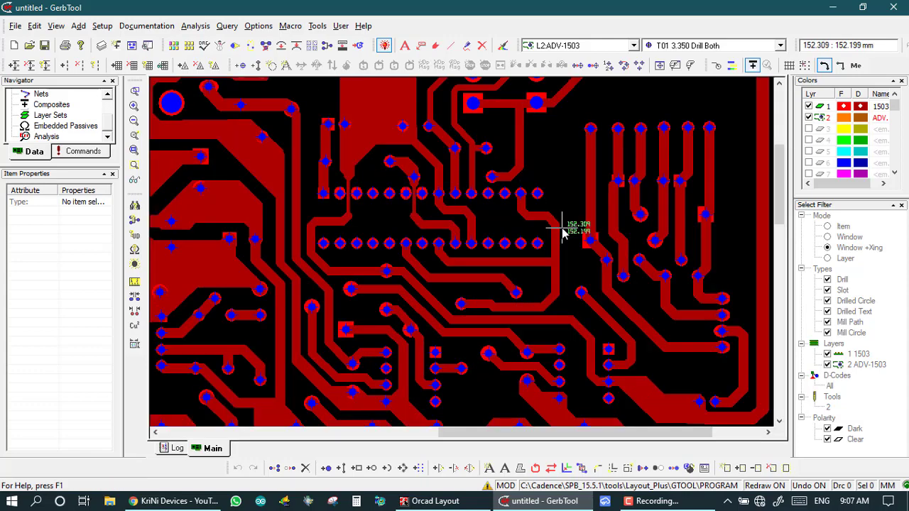
click(393, 182)
click(472, 293)
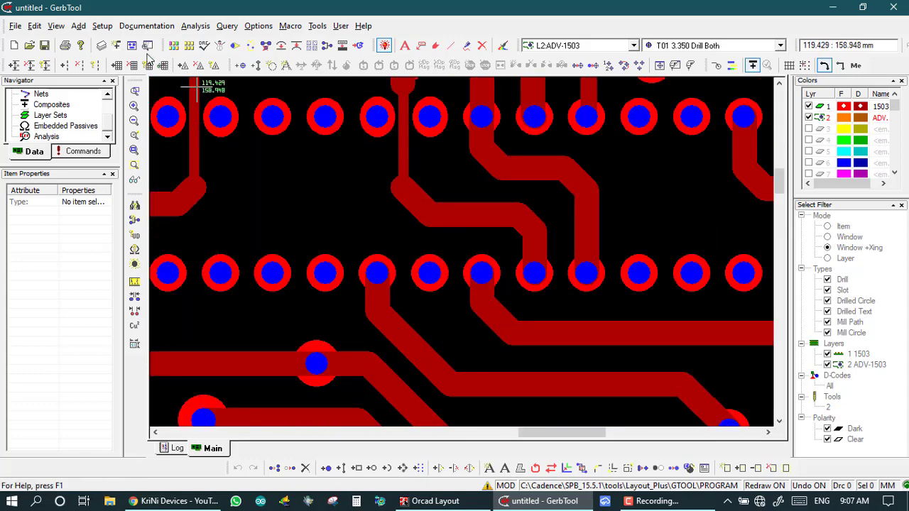
Snap the misaligned drills on layer 2 (ADV-1503) to golden layer 1 (1503) with a tolerance of 0.127
click(34, 25)
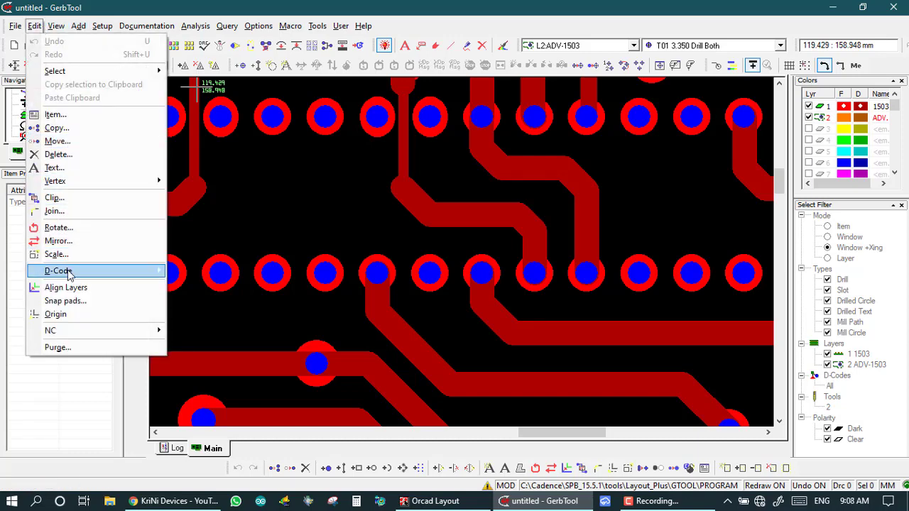
click(70, 303)
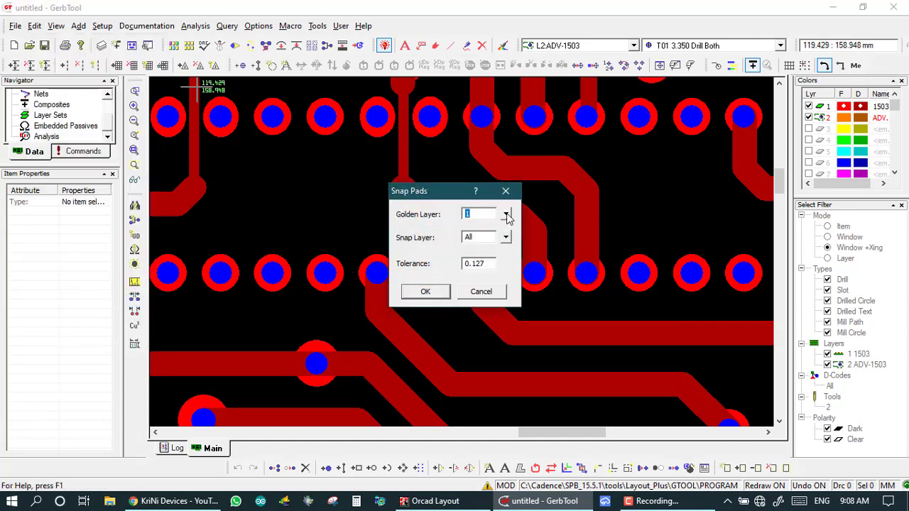
click(506, 214)
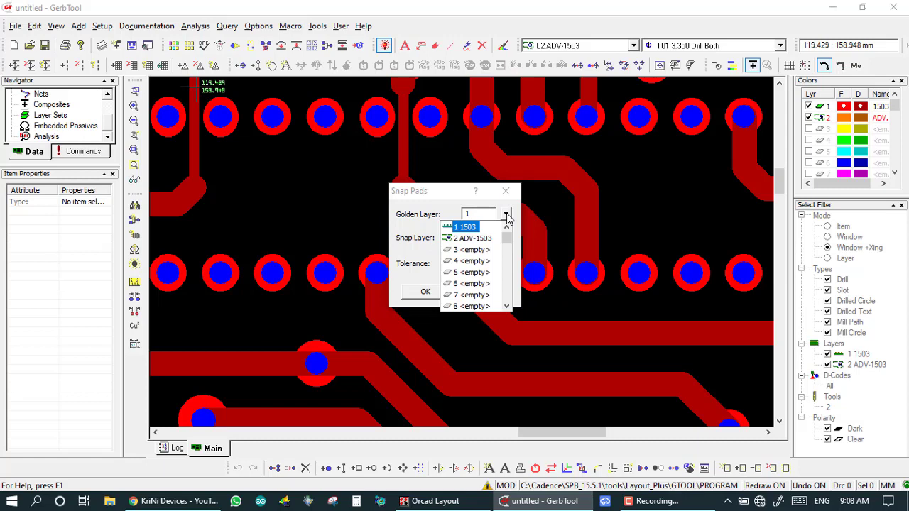
click(470, 228)
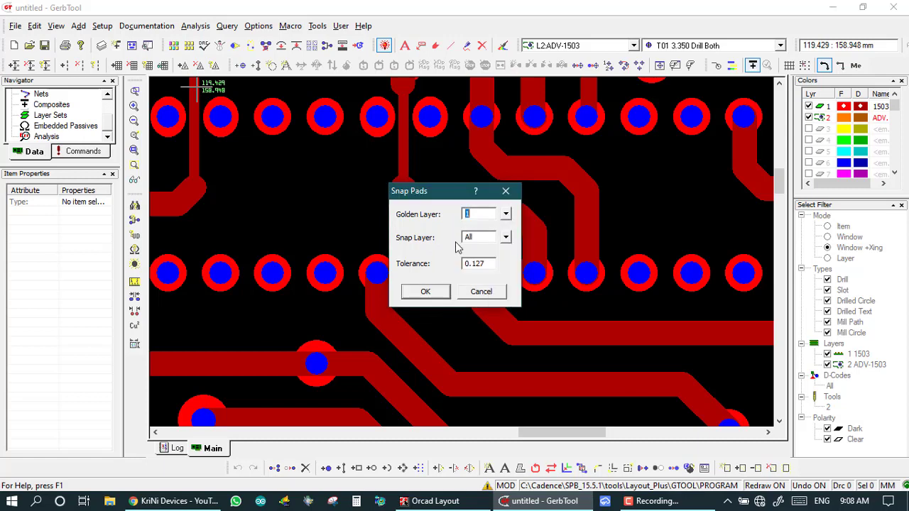
click(506, 238)
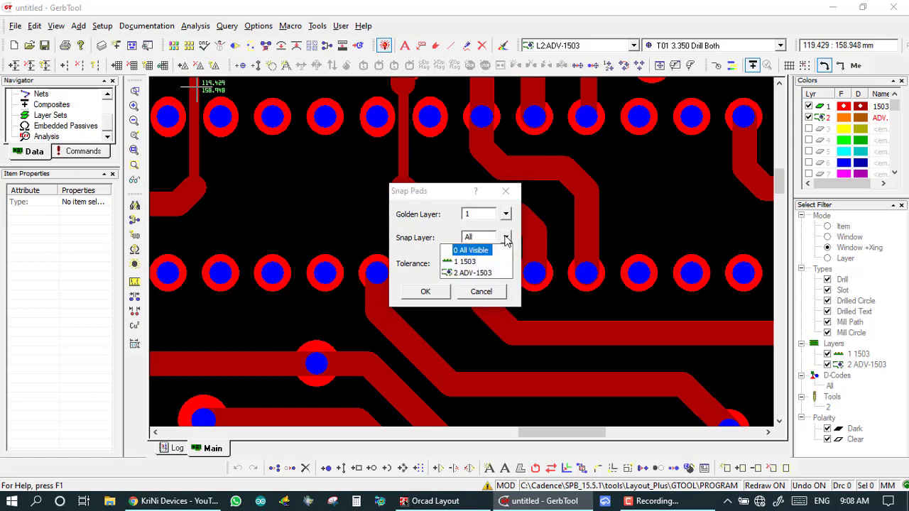
click(463, 274)
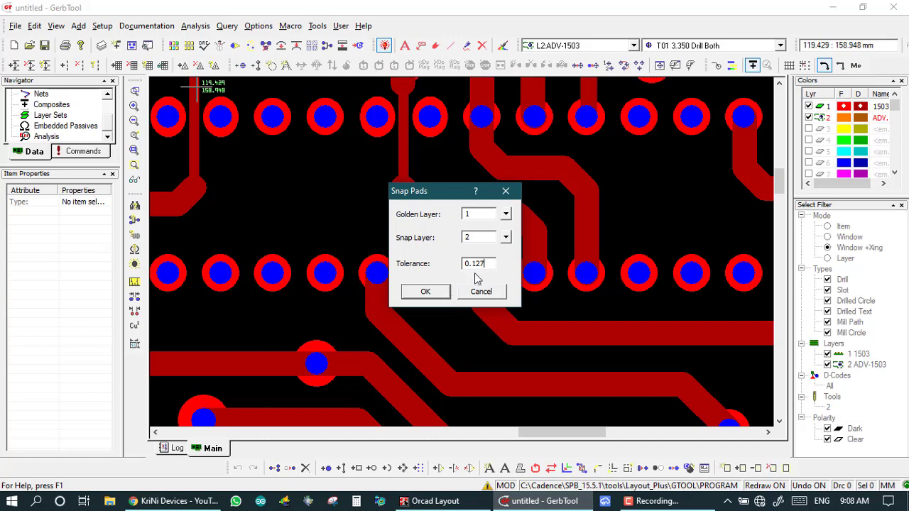
click(424, 292)
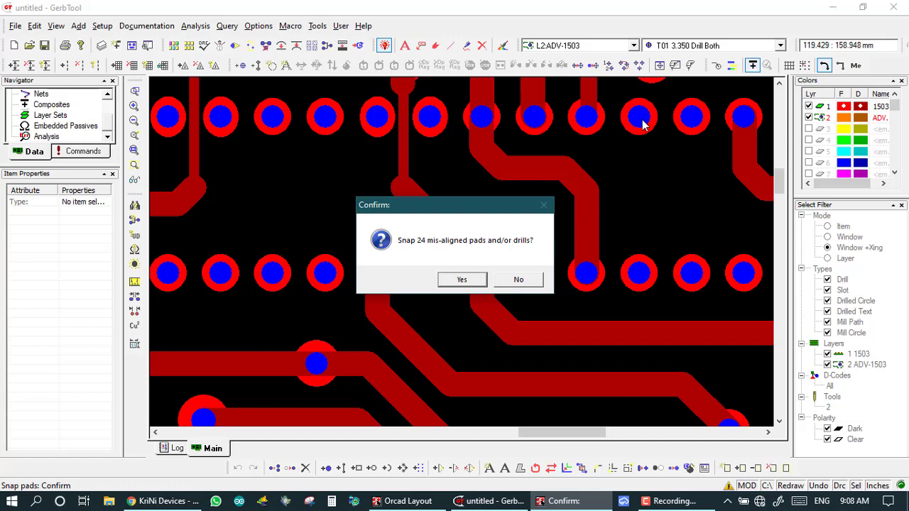
click(460, 278)
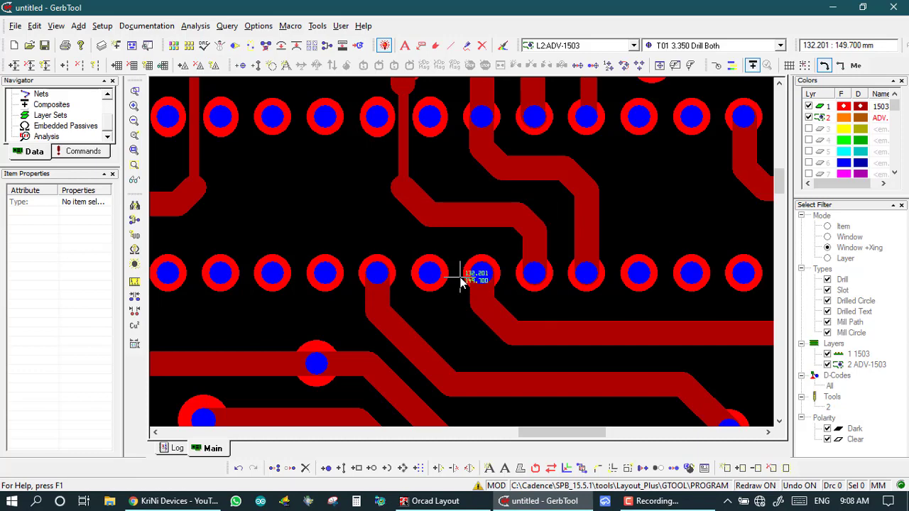
Include all NC tools in the selection filter for moving holes in the IC's lower pin row
key(Home)
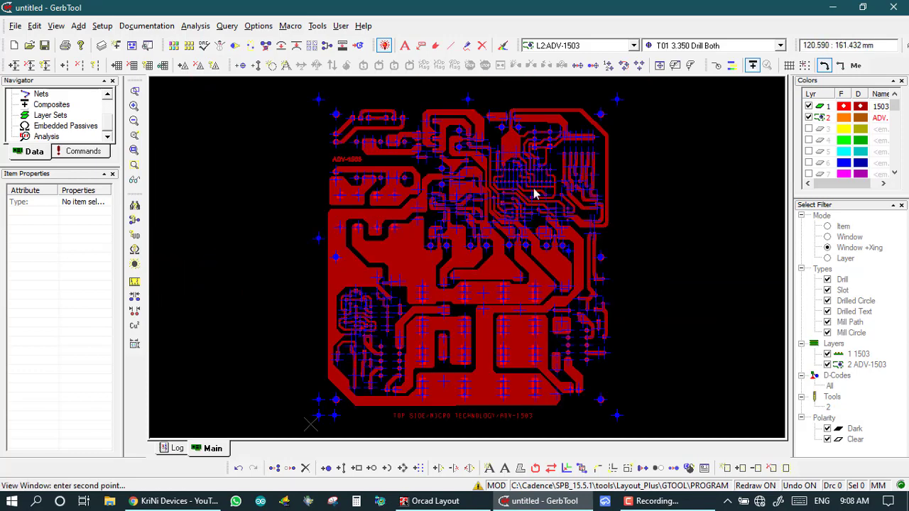
drag(534, 193, 467, 127)
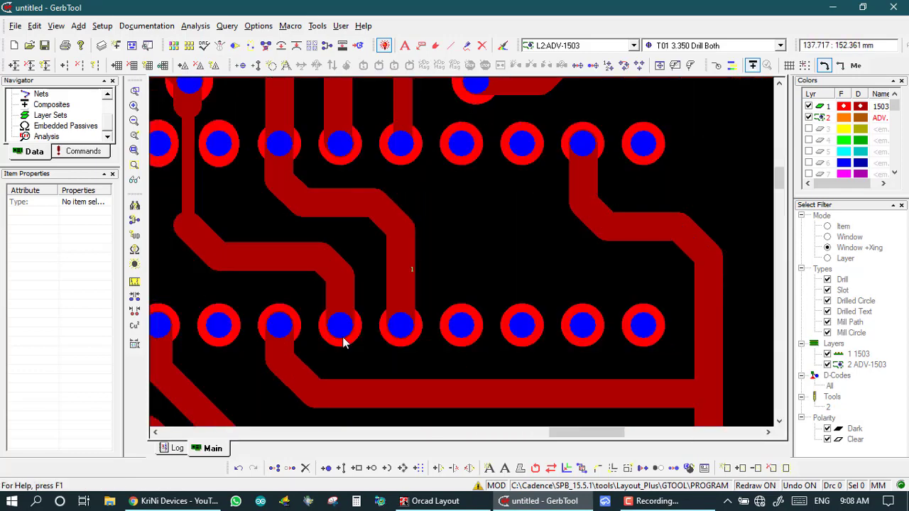
click(290, 469)
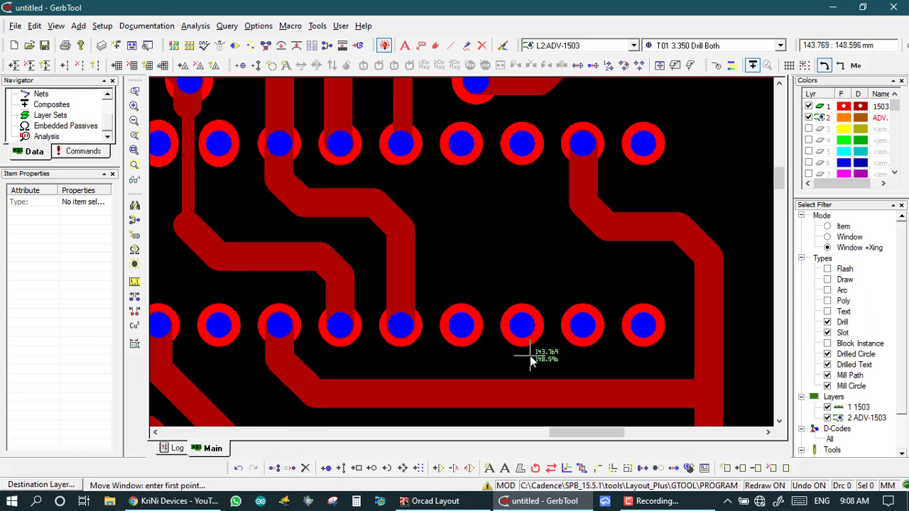
click(523, 329)
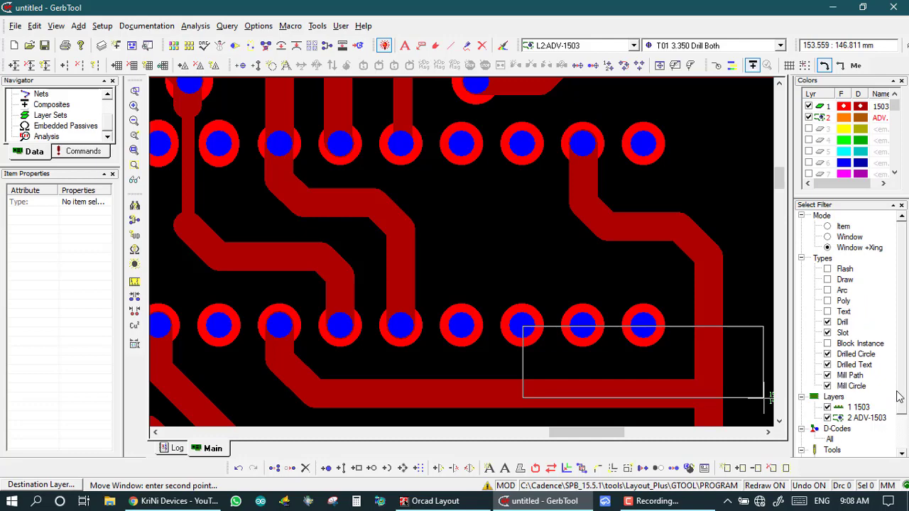
scroll(902, 396, down, 1)
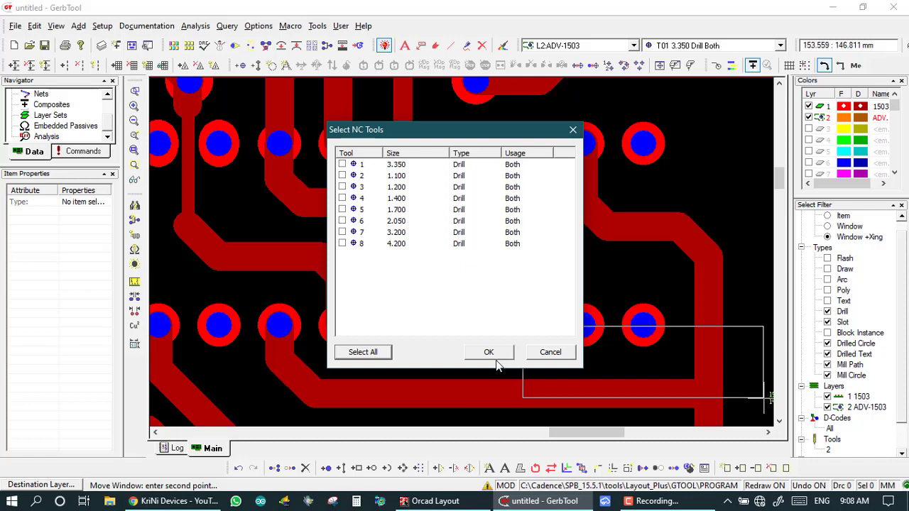
click(362, 354)
click(489, 352)
Move the T2 1.100 drill, just right of the lower row's last trace-connected pad, off-center to about 141.29, 150.19 mm
click(465, 330)
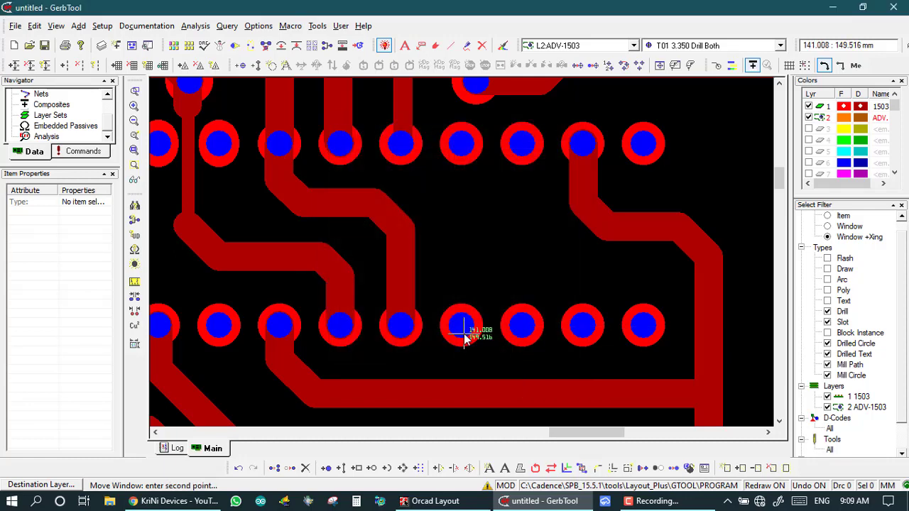
click(464, 331)
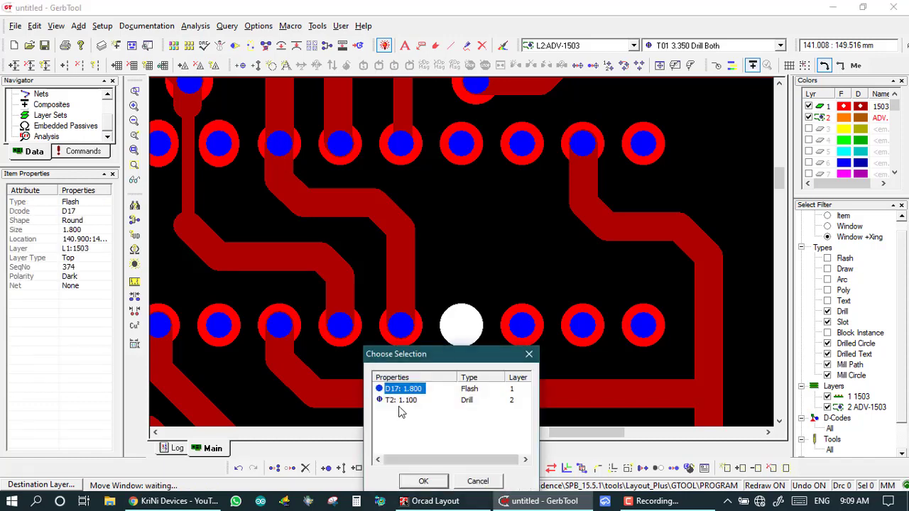
click(401, 401)
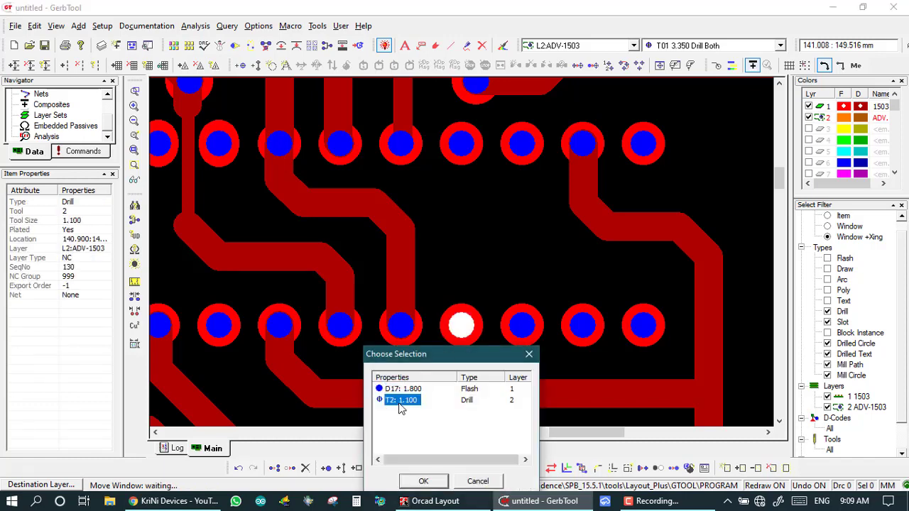
click(424, 483)
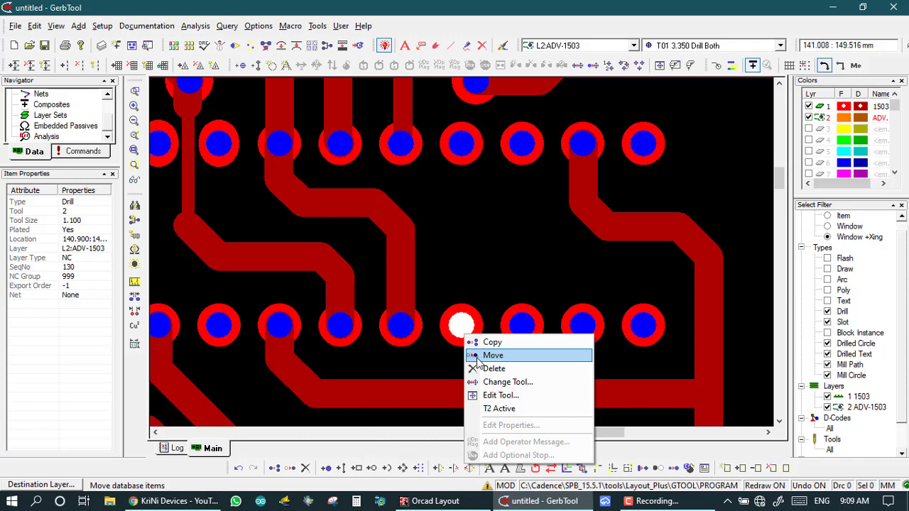
click(477, 356)
click(471, 318)
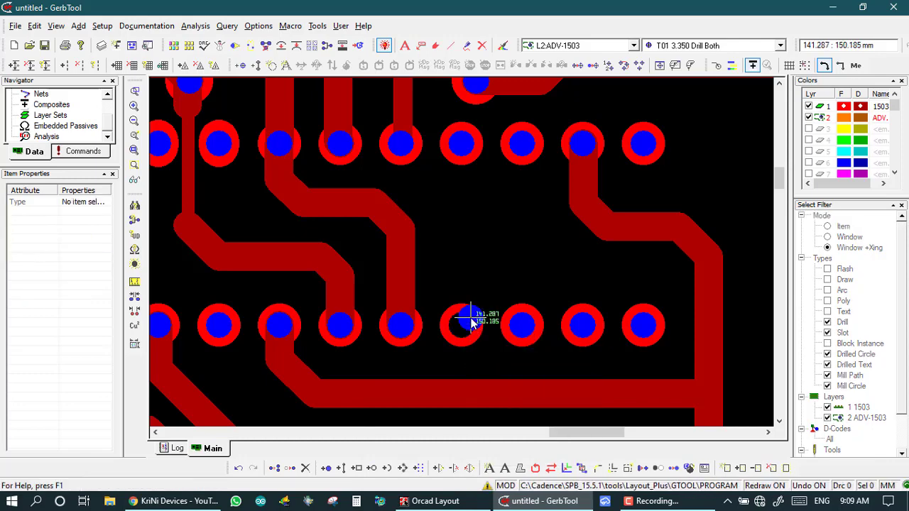
Try to snap the displaced layer 2 drill to golden layer 1 within a tolerance of 0.127
click(34, 25)
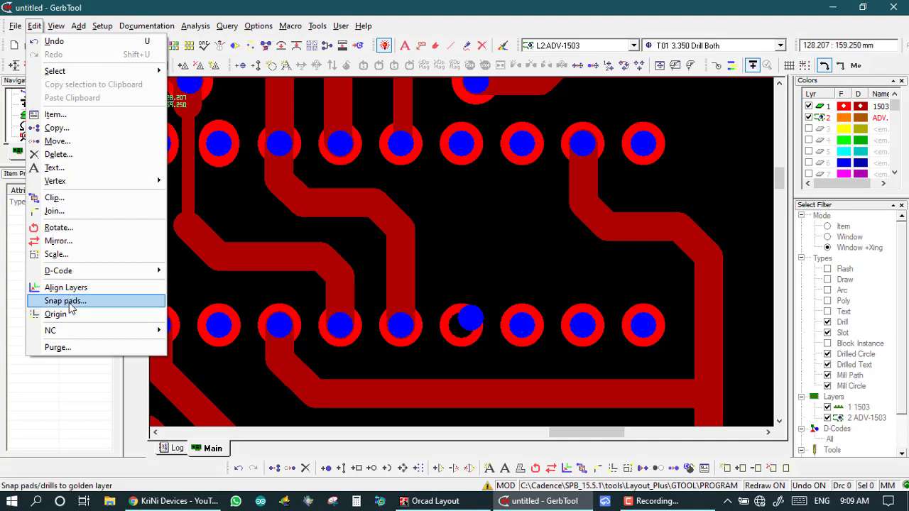
click(69, 304)
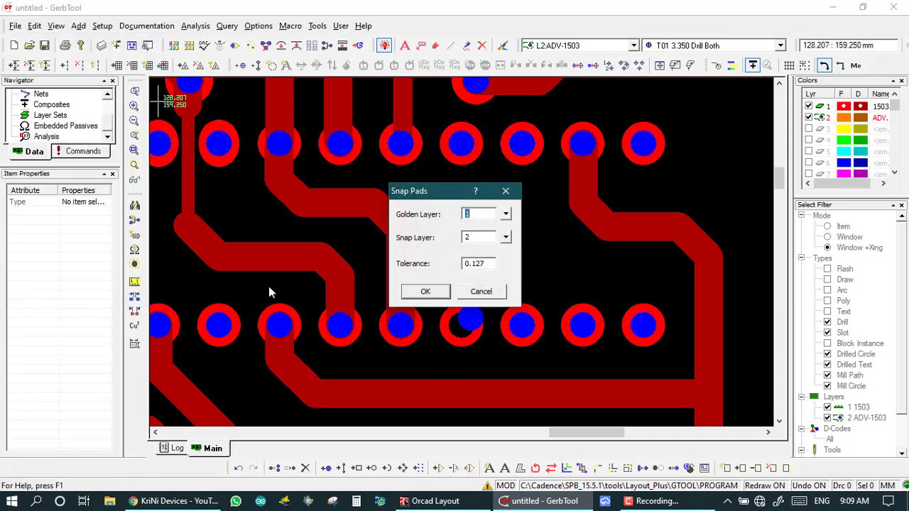
click(438, 293)
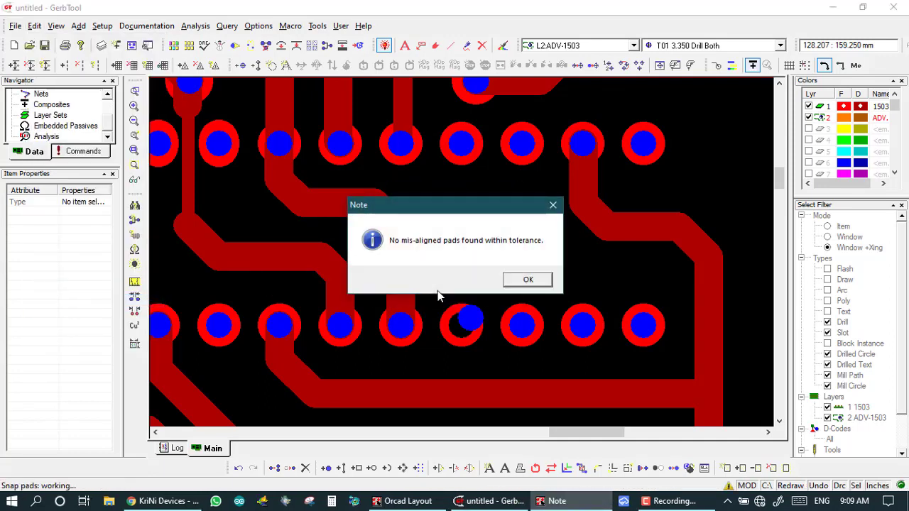
click(525, 281)
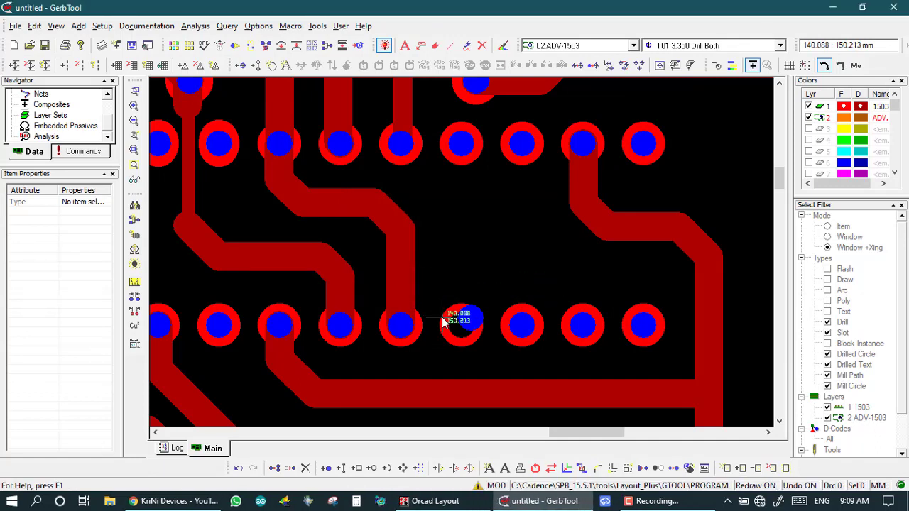
Snap the misaligned drills on layer 2 to golden layer 1 with a new tolerance and inspect the IC pin rows
click(34, 26)
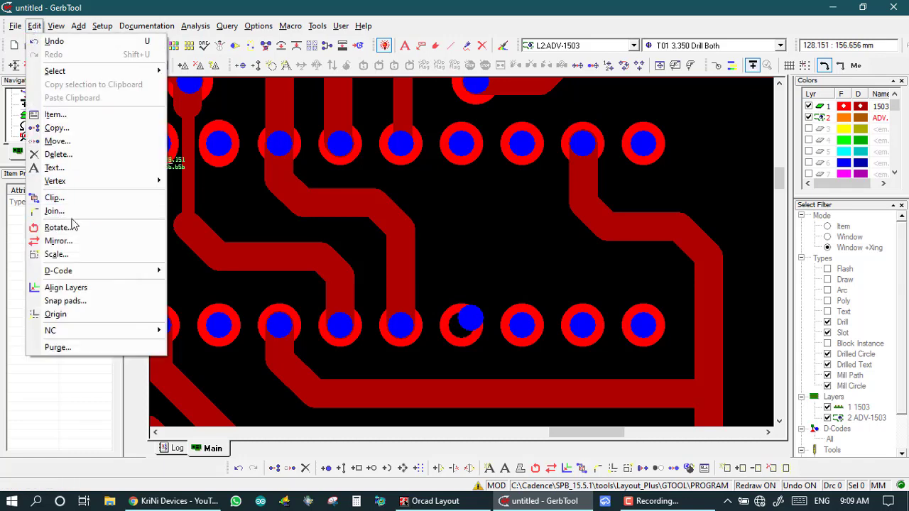
click(57, 306)
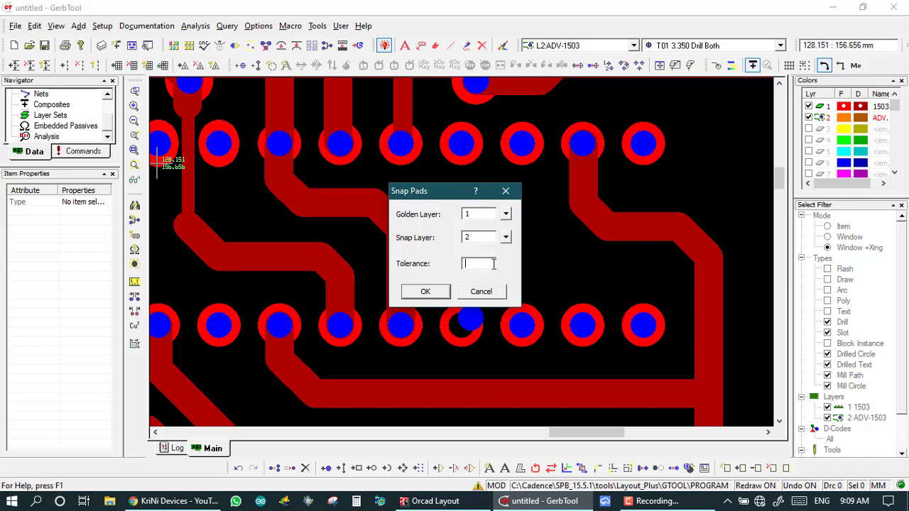
click(424, 295)
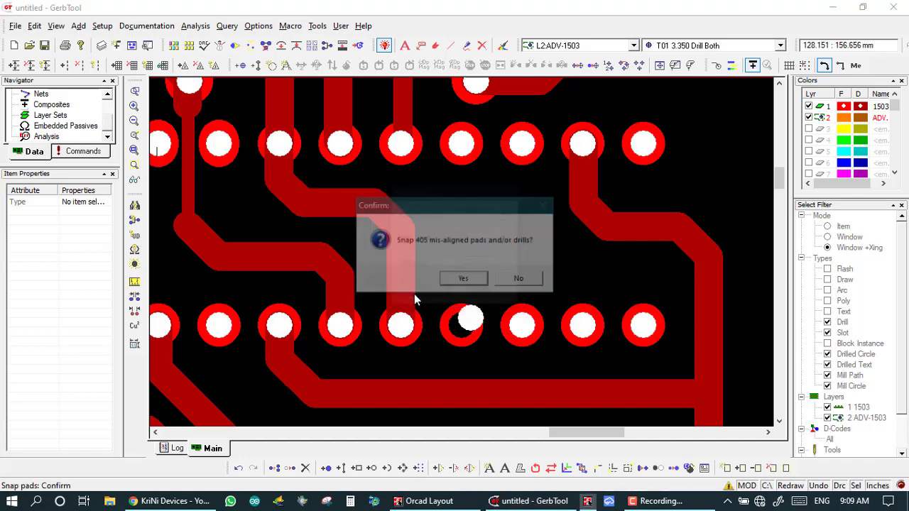
click(460, 280)
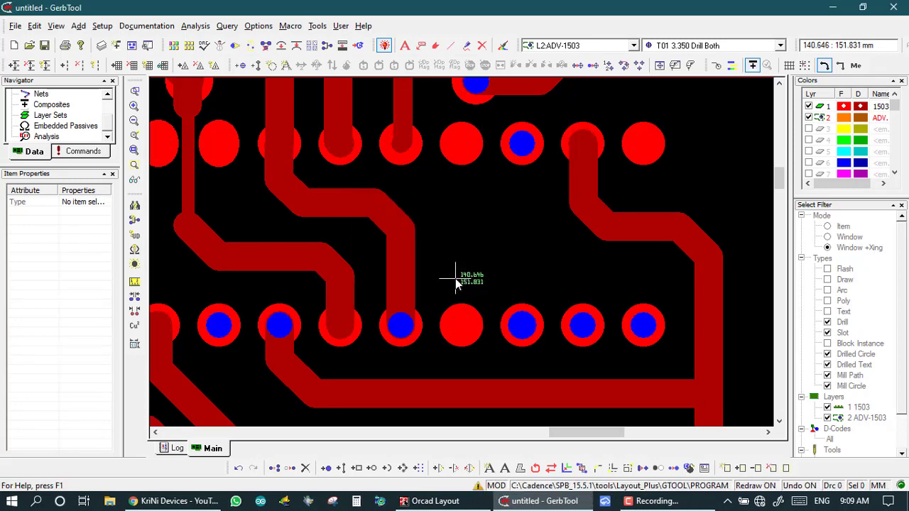
key(Home)
click(490, 156)
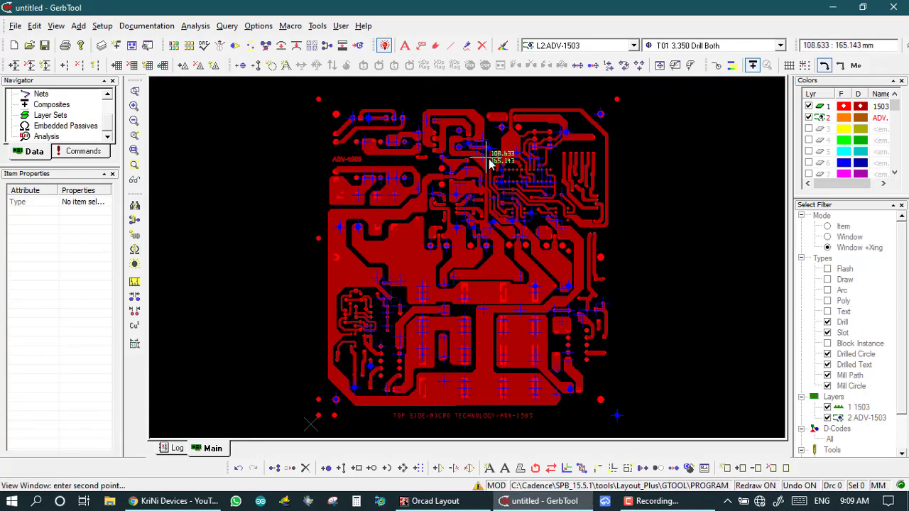
click(567, 245)
click(361, 149)
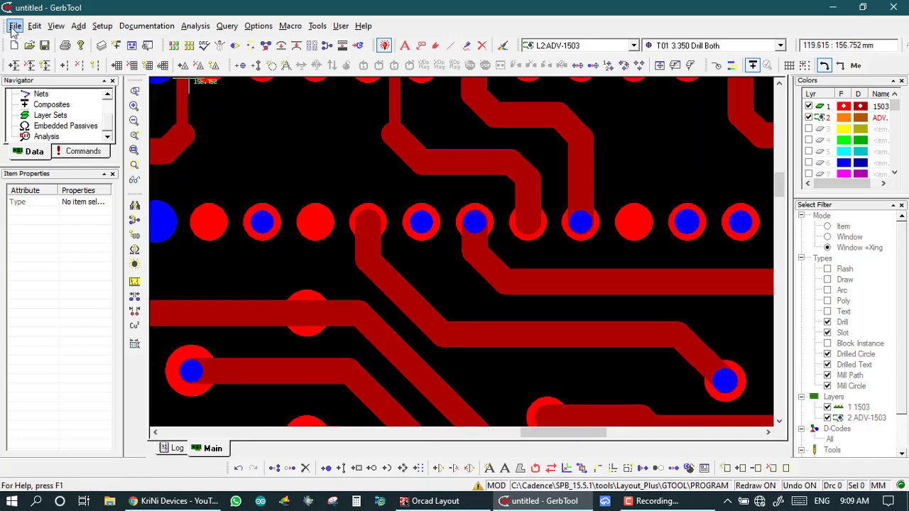
Hide copper layer 1 (1503) and show the whole board with only drill layer 2 (ADV-1503) displayed
click(173, 45)
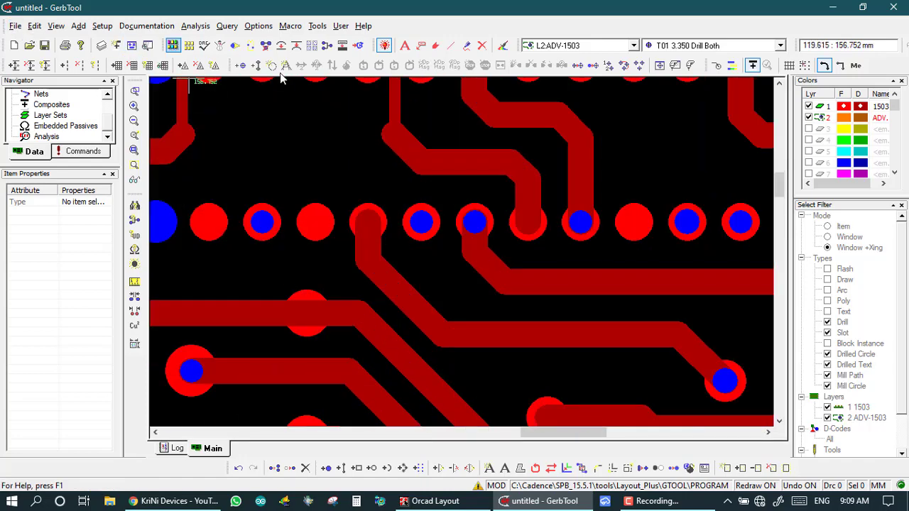
click(808, 107)
click(809, 118)
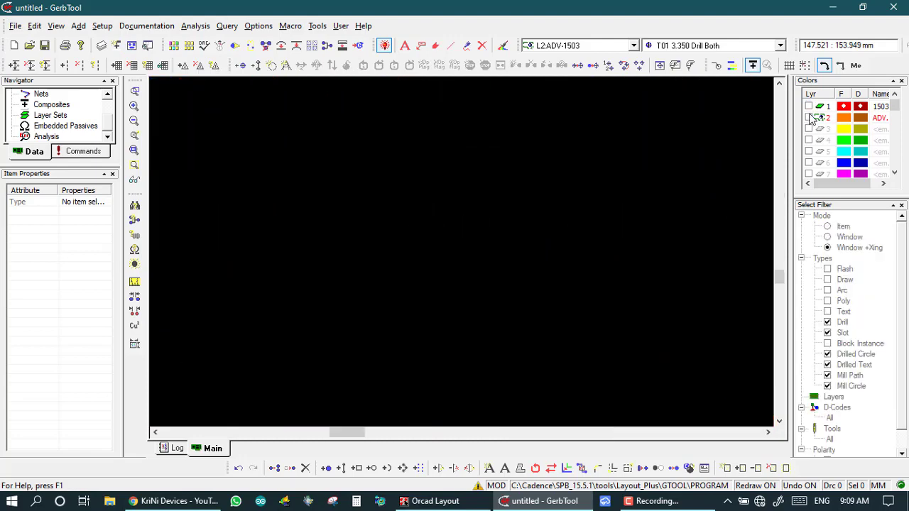
click(809, 118)
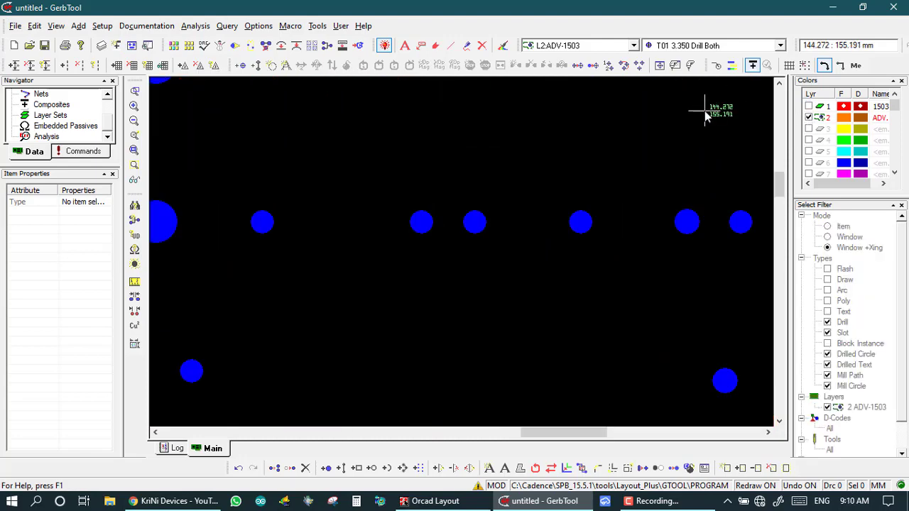
key(Home)
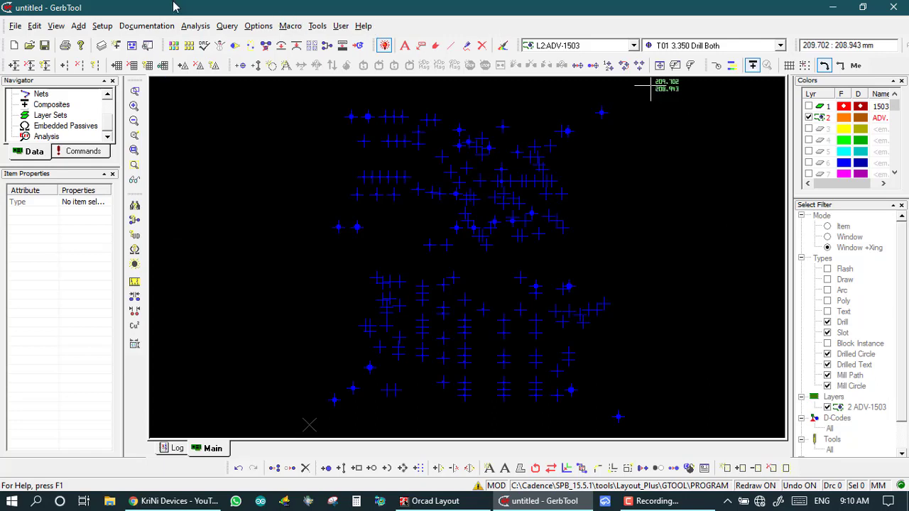
Start an NC export of the ADV-1503 drill layer and choose the Desktop as its destination folder
click(16, 27)
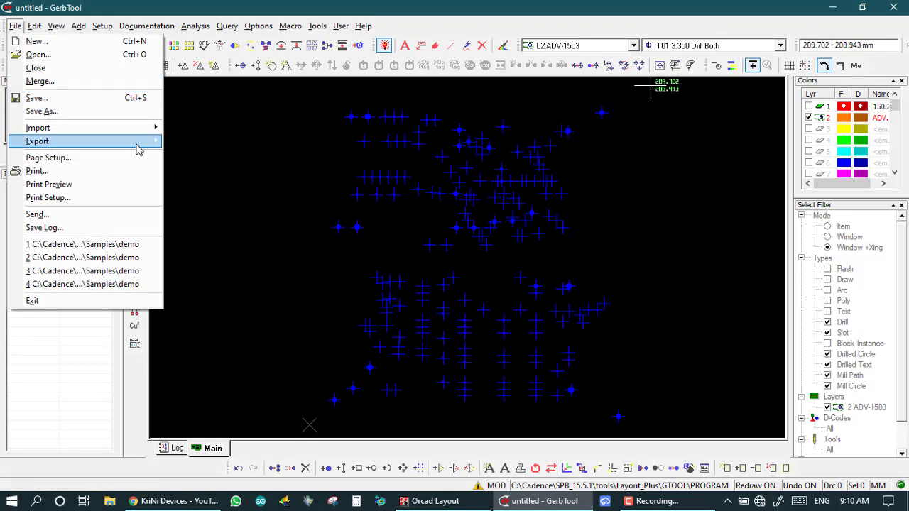
mouse_move(136, 147)
click(202, 171)
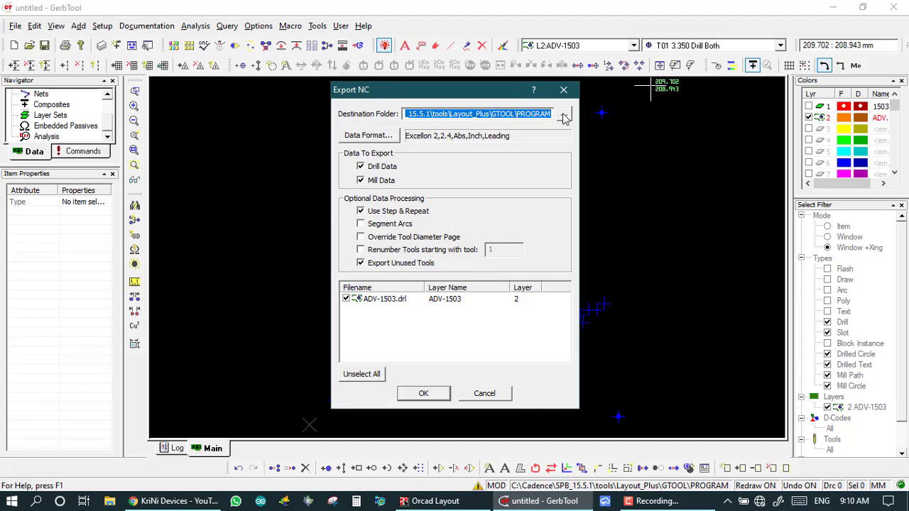
click(563, 114)
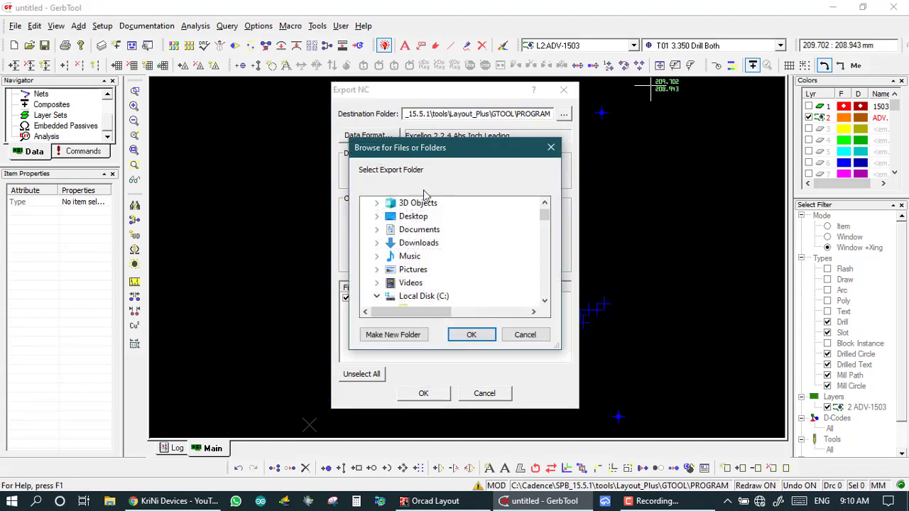
scroll(545, 207, up, 2)
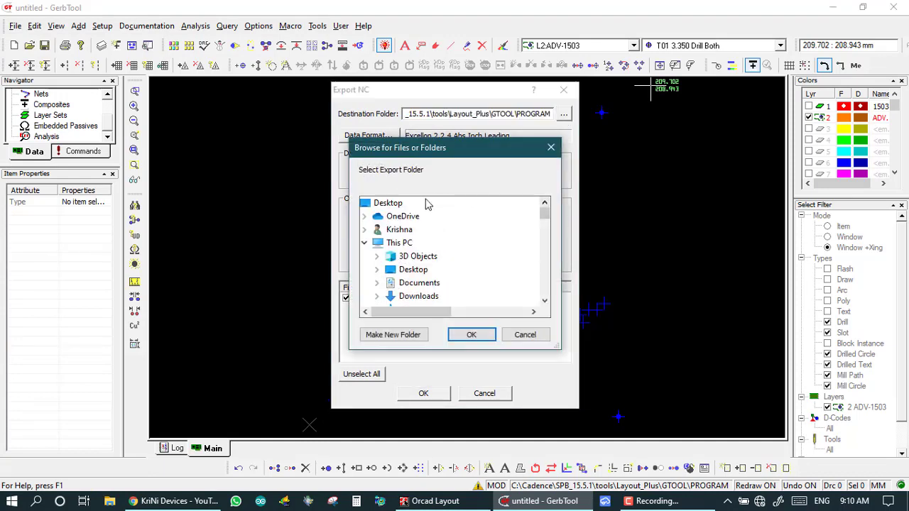
click(402, 206)
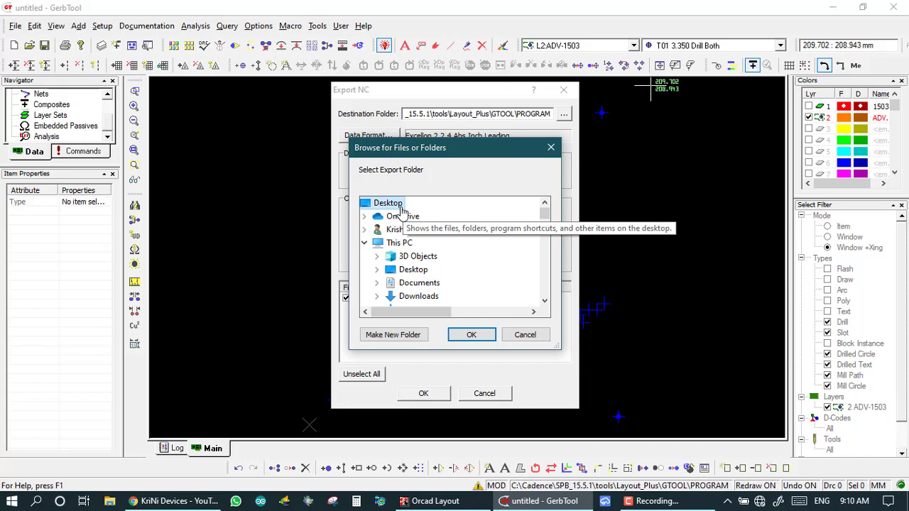
click(492, 335)
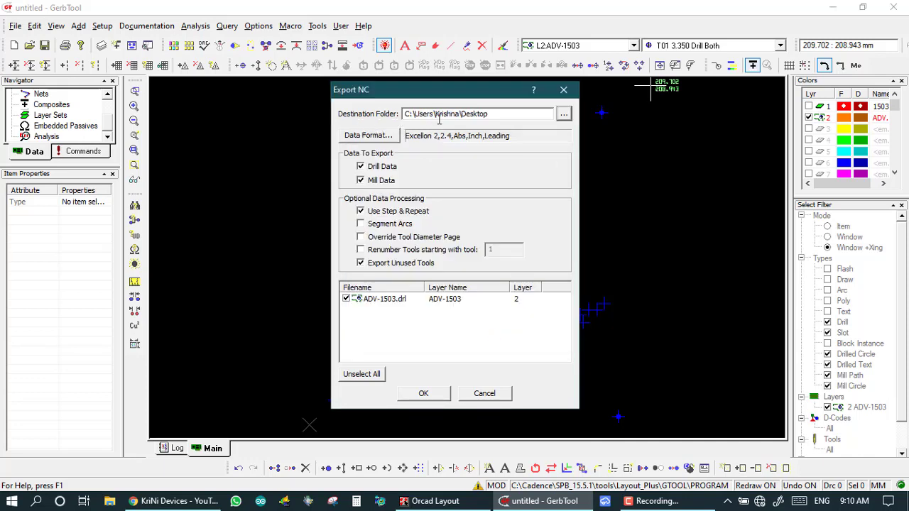
Set the NC export data format to 3.3 digits and metric units
click(366, 136)
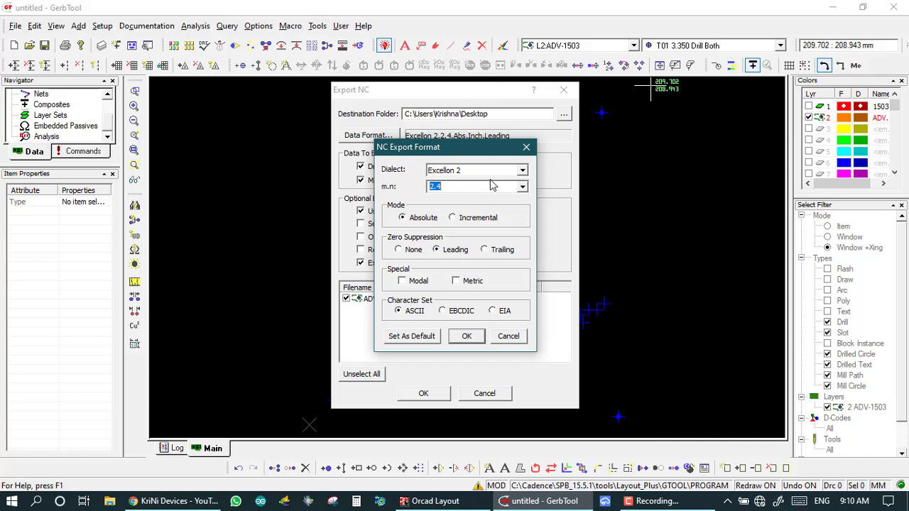
click(522, 188)
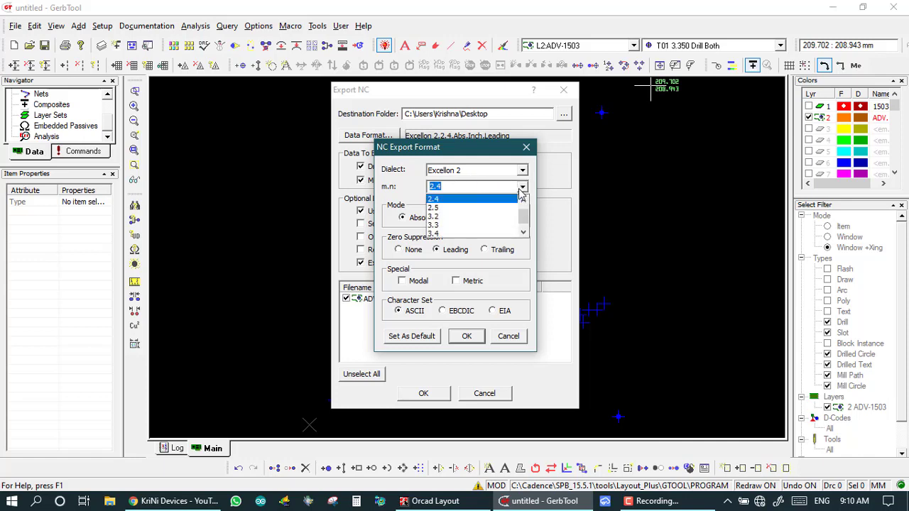
click(433, 226)
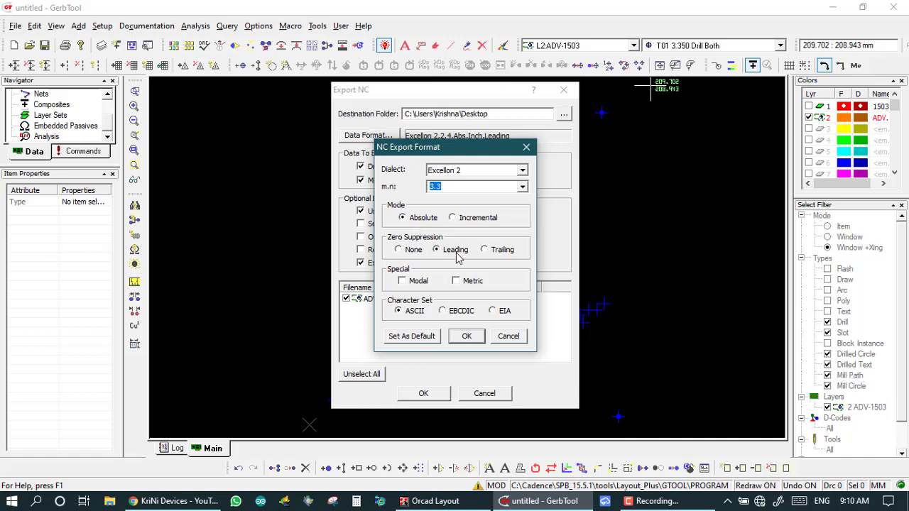
click(465, 283)
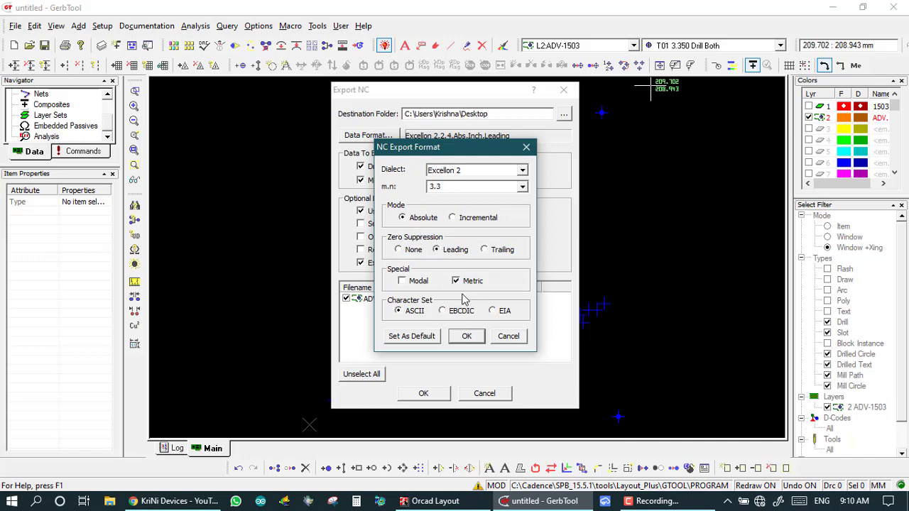
click(466, 337)
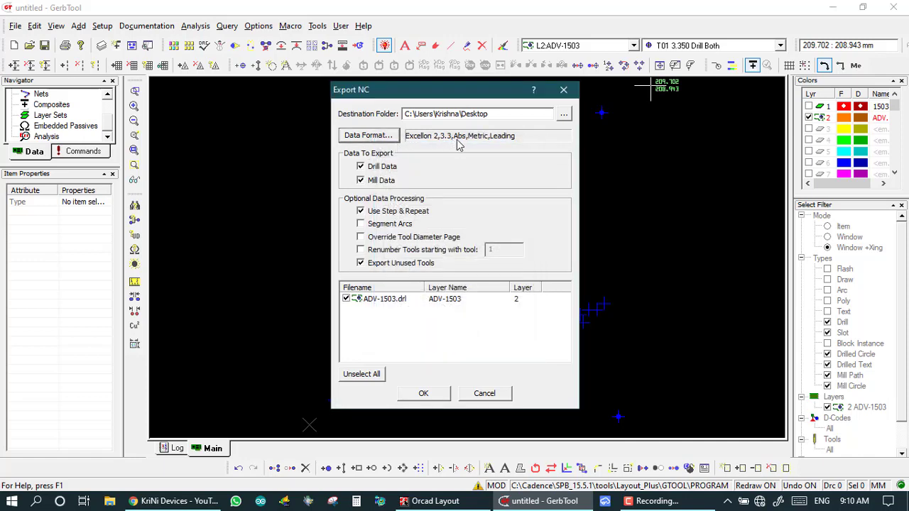
Name the exported drill file 123 and proceed with the layer 2 export
click(393, 302)
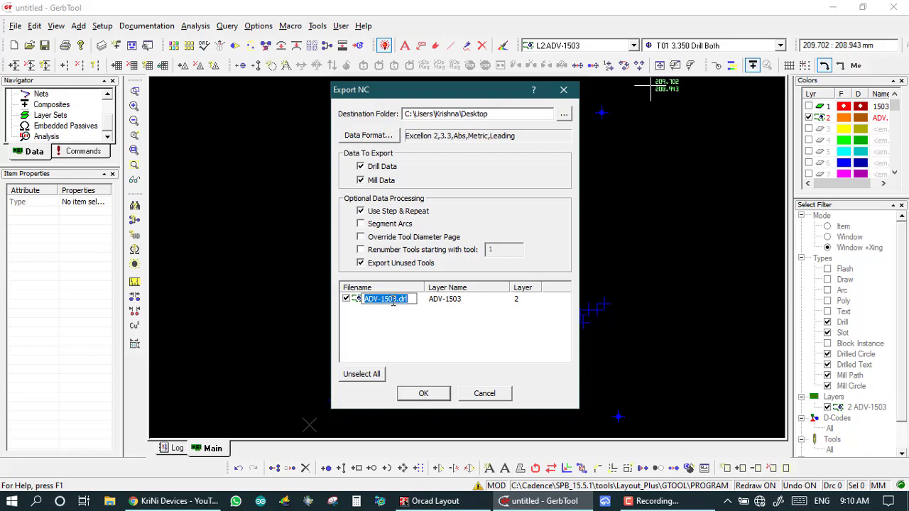
key(BackSpace)
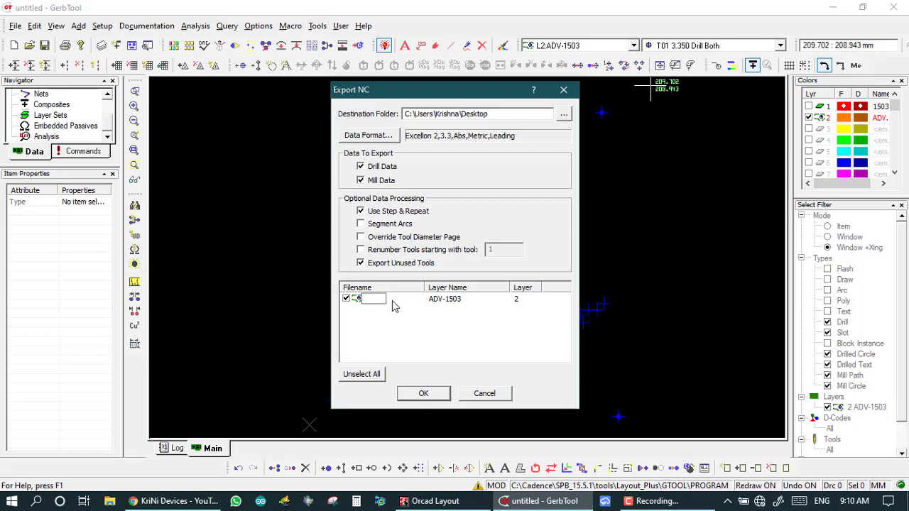
text(123)
click(424, 393)
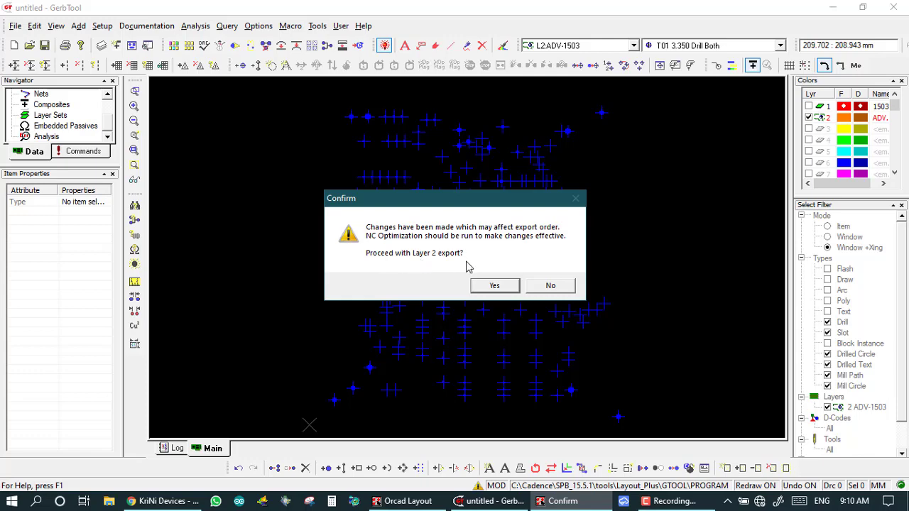
click(493, 286)
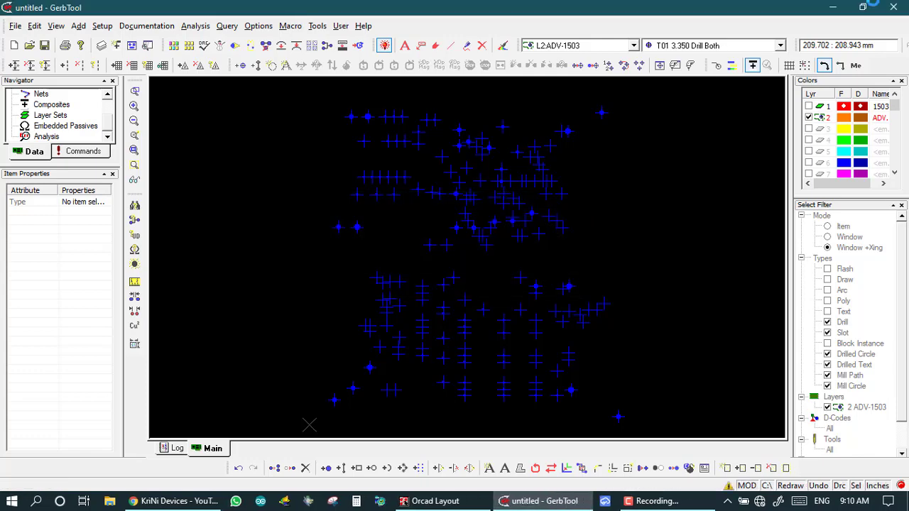
Minimize GerbTool and Orcad Layout, and open the exported file 123 from the desktop in Notepad
click(835, 8)
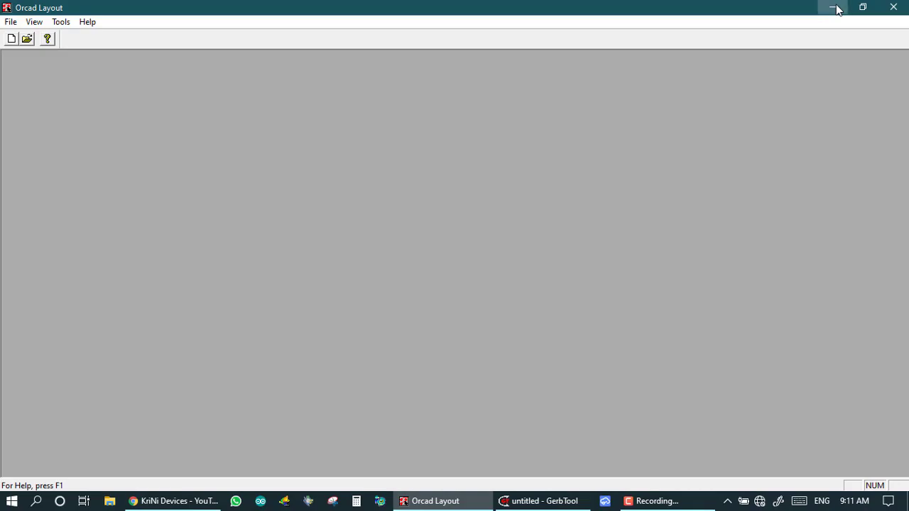
click(834, 7)
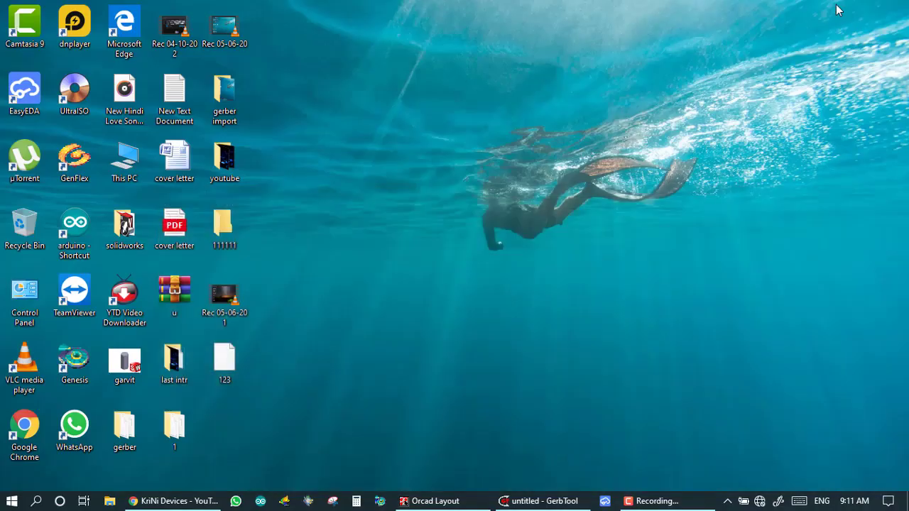
double_click(225, 363)
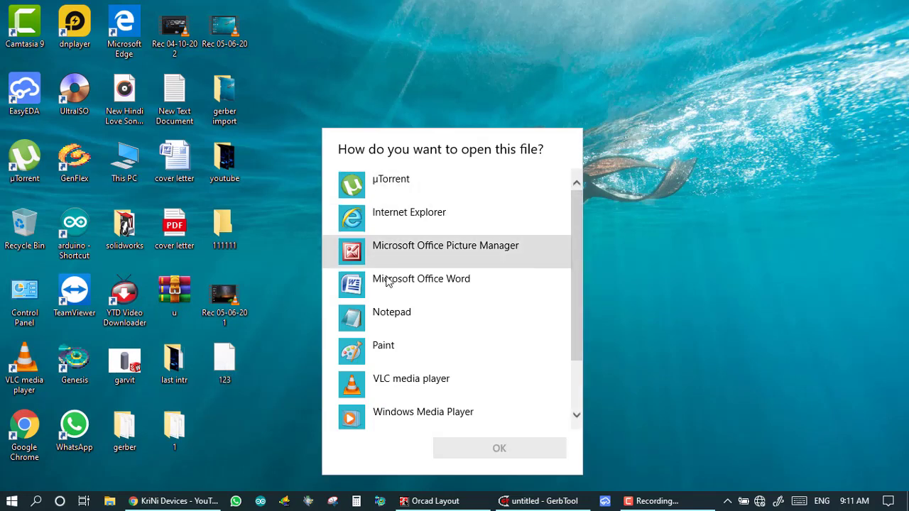
double_click(389, 315)
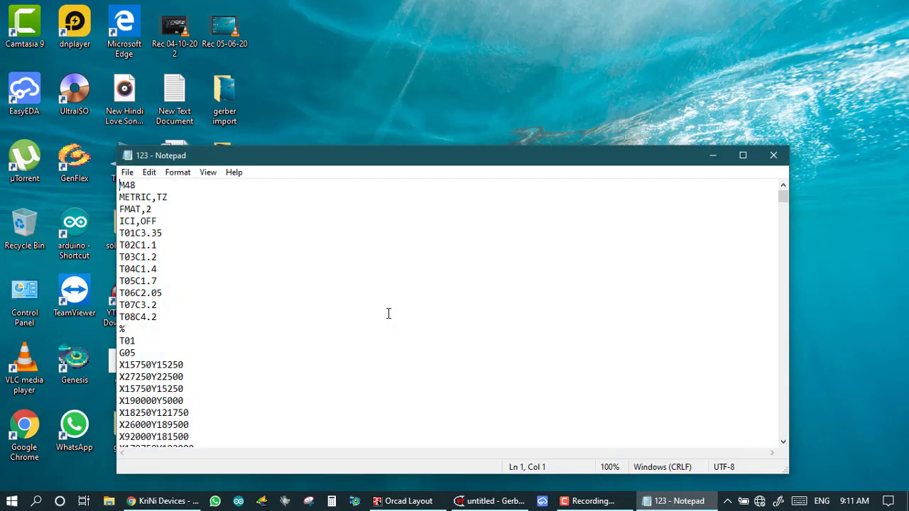
Make the Notepad window of file 123 narrower and taller, leaving the desktop icons uncovered
double_click(430, 162)
click(431, 158)
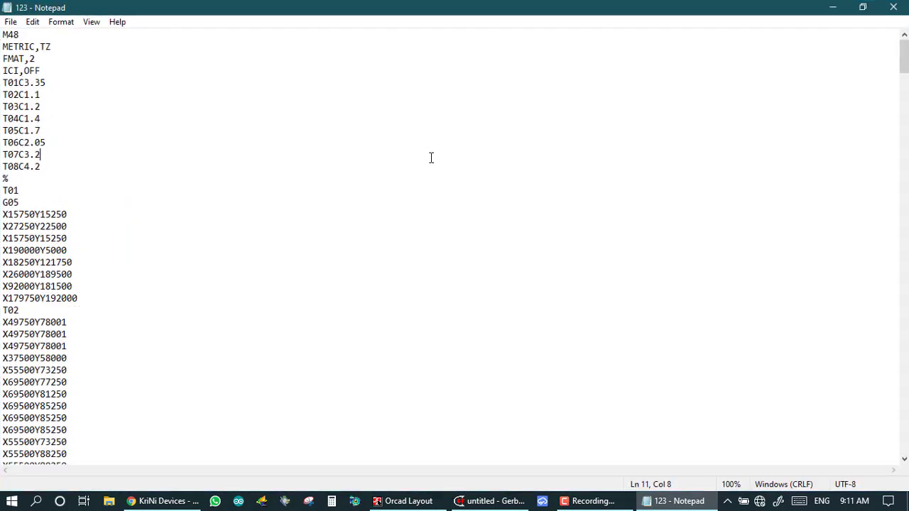
double_click(517, 12)
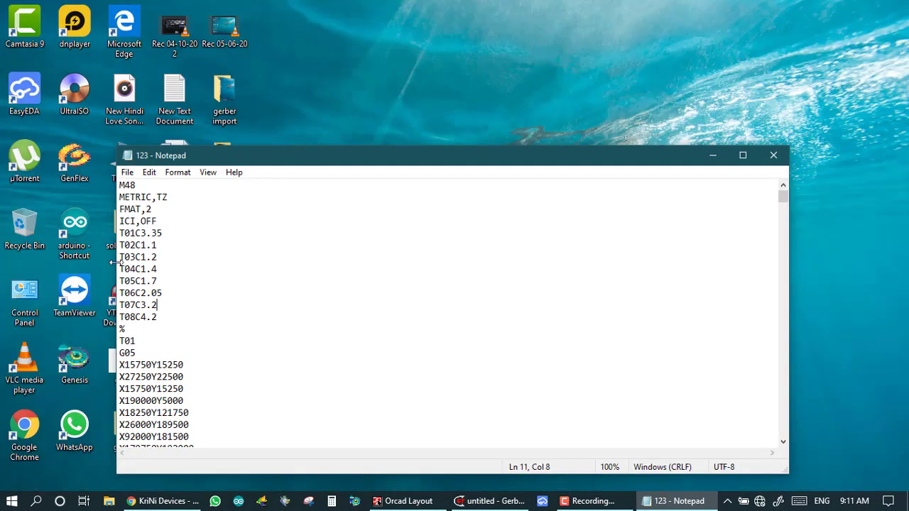
drag(114, 264, 431, 264)
drag(576, 147, 567, 53)
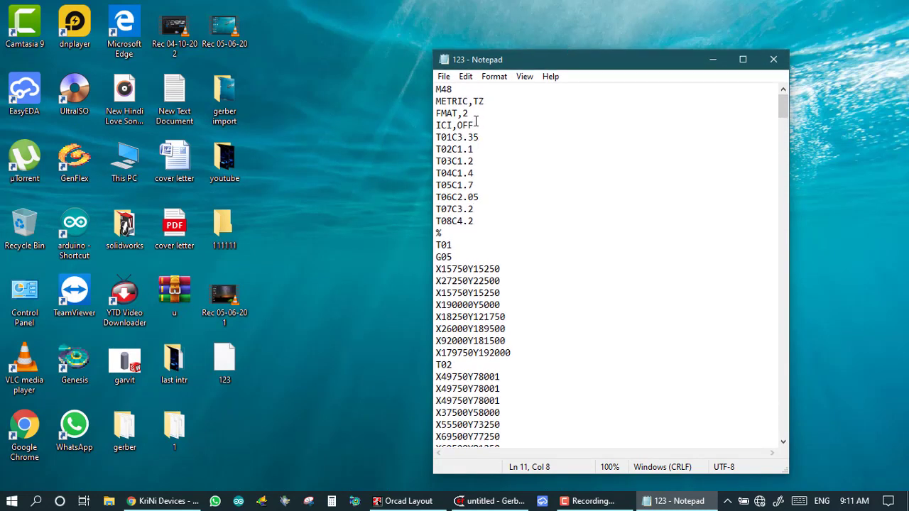